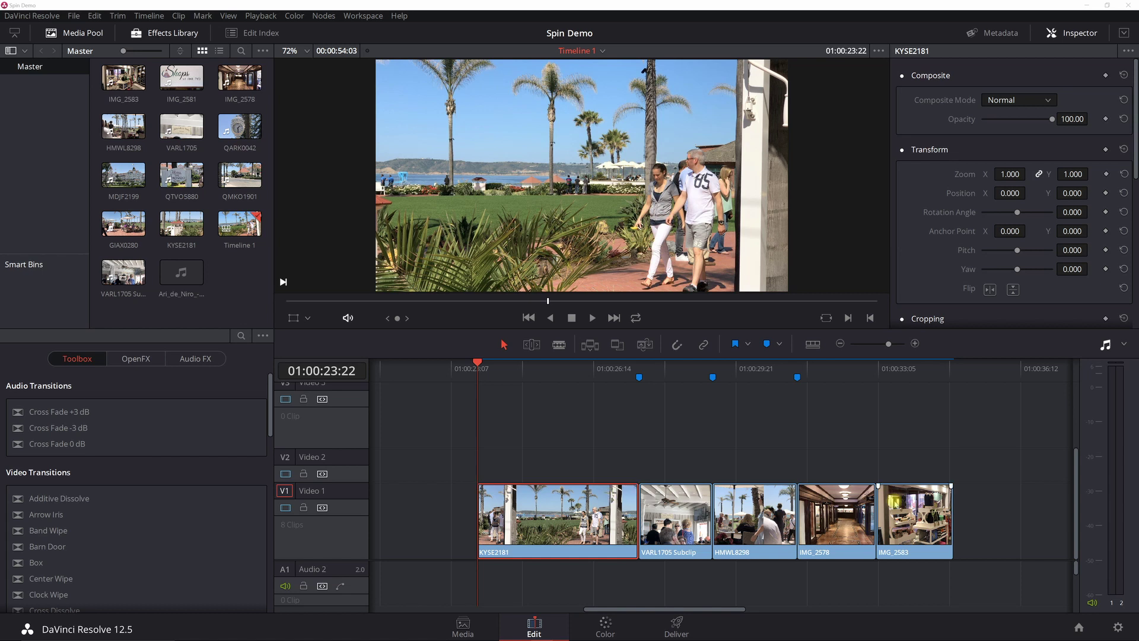
Switch to the Color page and add two serial nodes in a row after the CBal node.
left_click(603, 623)
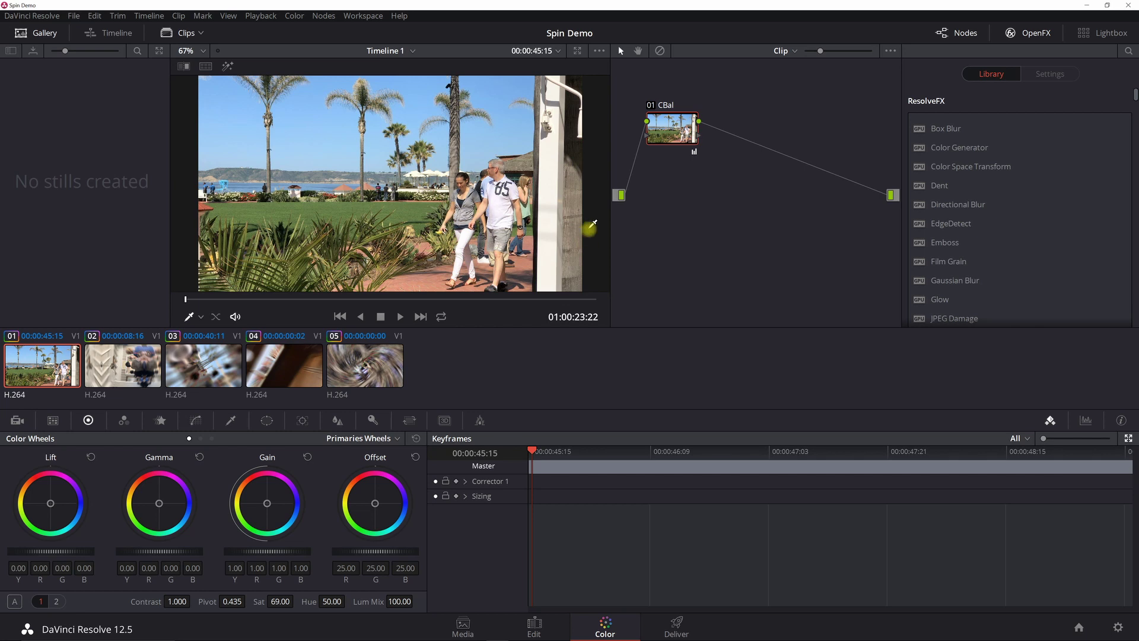
right_click(677, 126)
mouse_move(718, 164)
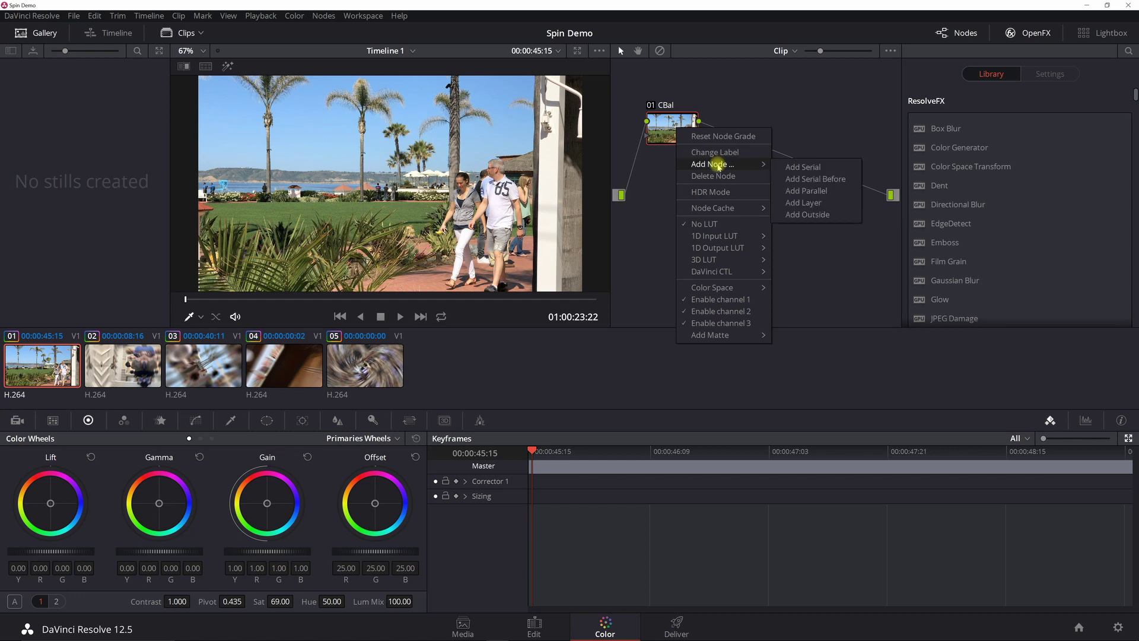
left_click(789, 168)
right_click(729, 123)
mouse_move(783, 158)
left_click(854, 164)
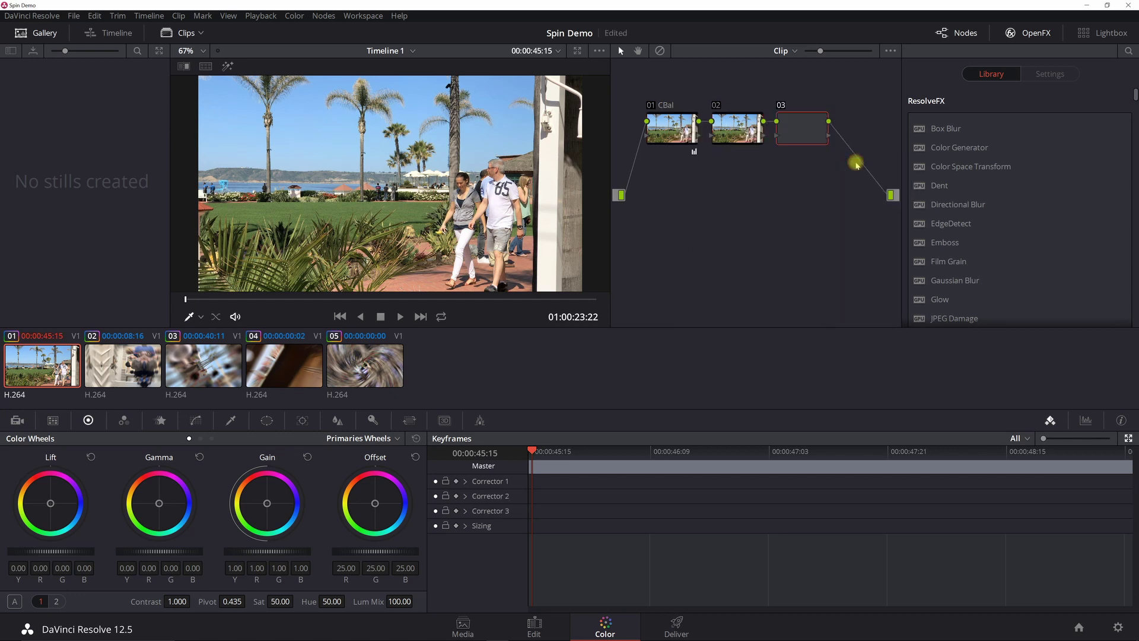
Label the second node MoCurves and the third node RBlur.
left_click(734, 127)
right_click(731, 126)
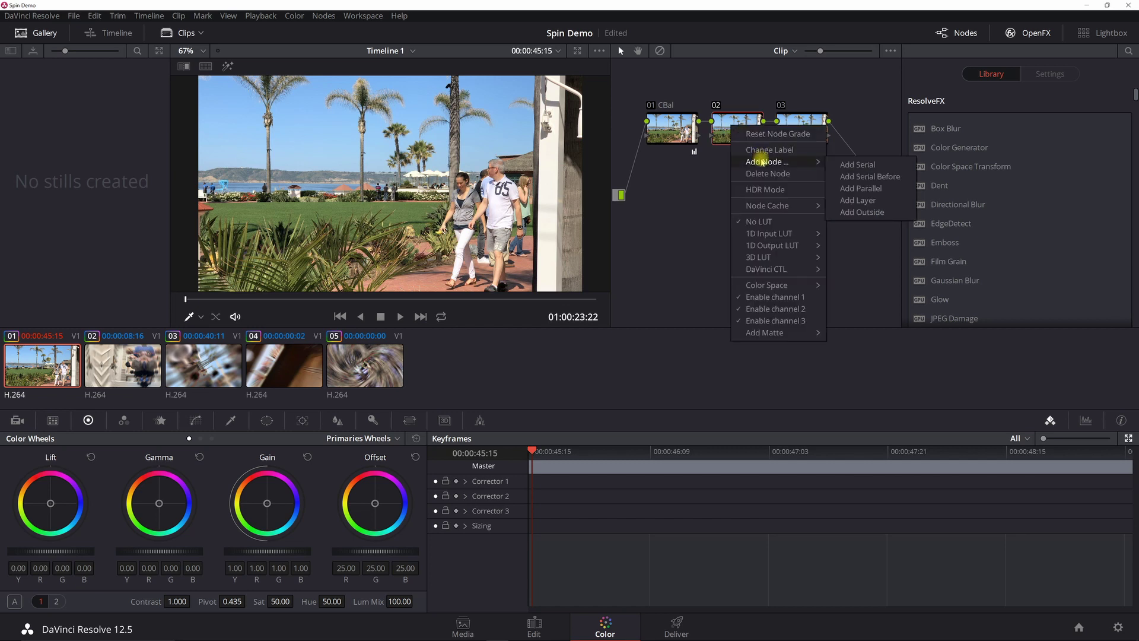
left_click(765, 149)
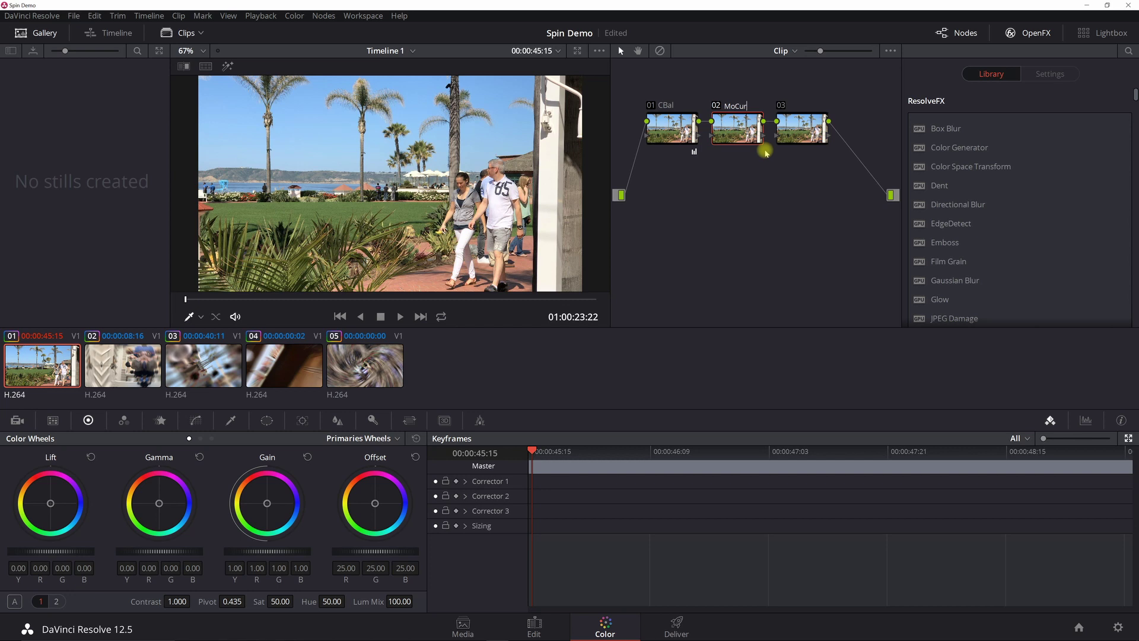
left_click(788, 123)
right_click(789, 122)
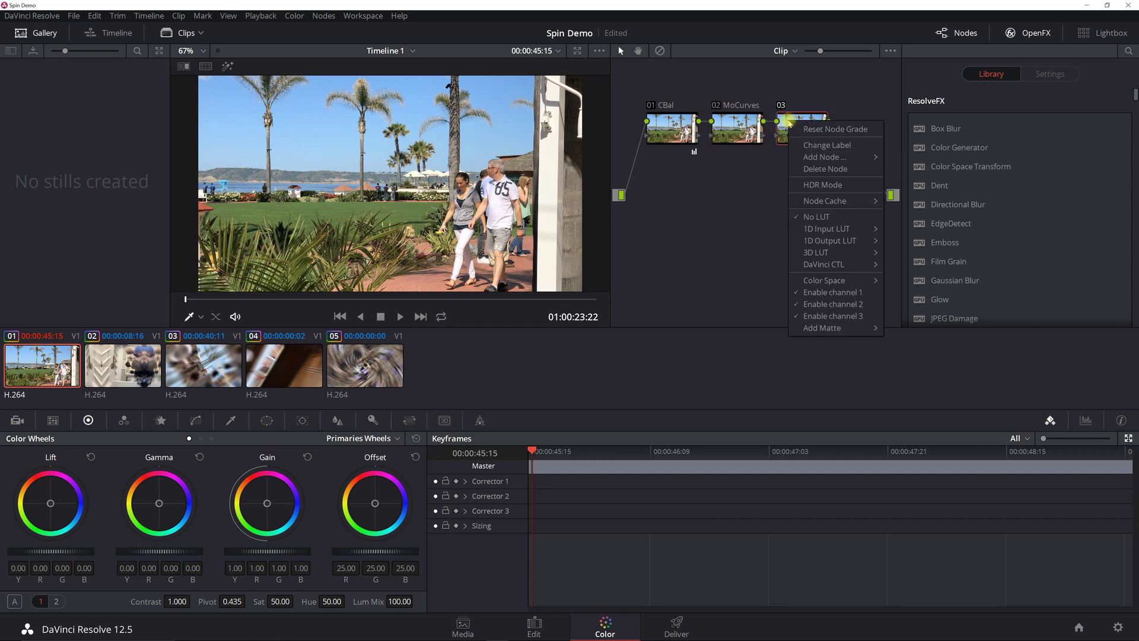
left_click(822, 148)
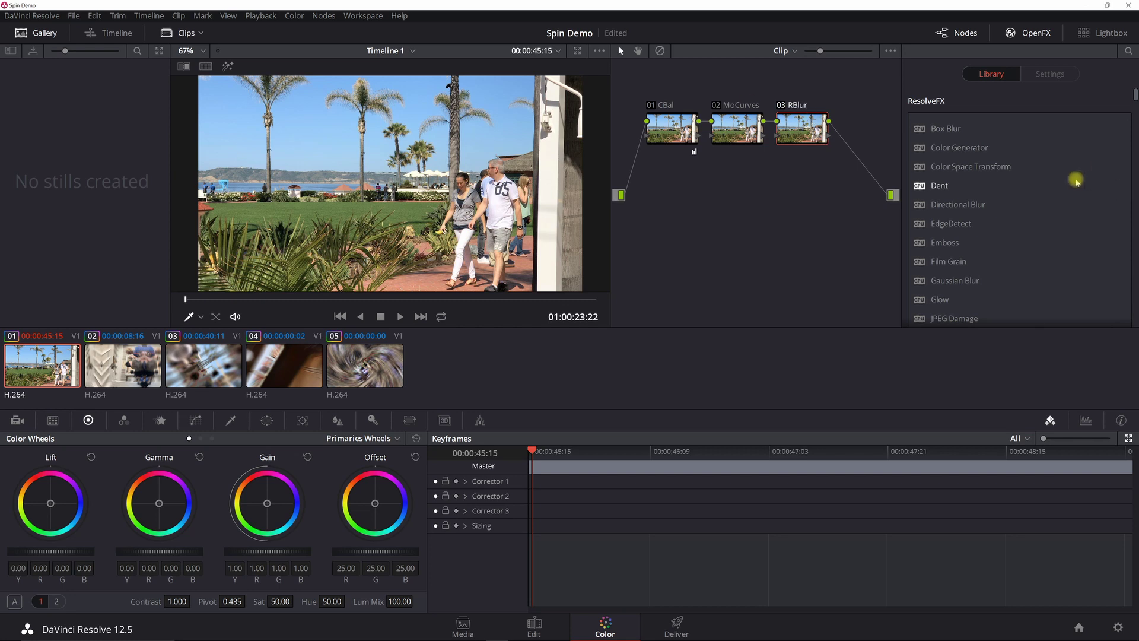
Apply the Sapphire S_BlurMoCurves effect to the MoCurves node.
left_click(735, 118)
scroll(1012, 196, "down", 5)
scroll(1013, 197, "down", 4)
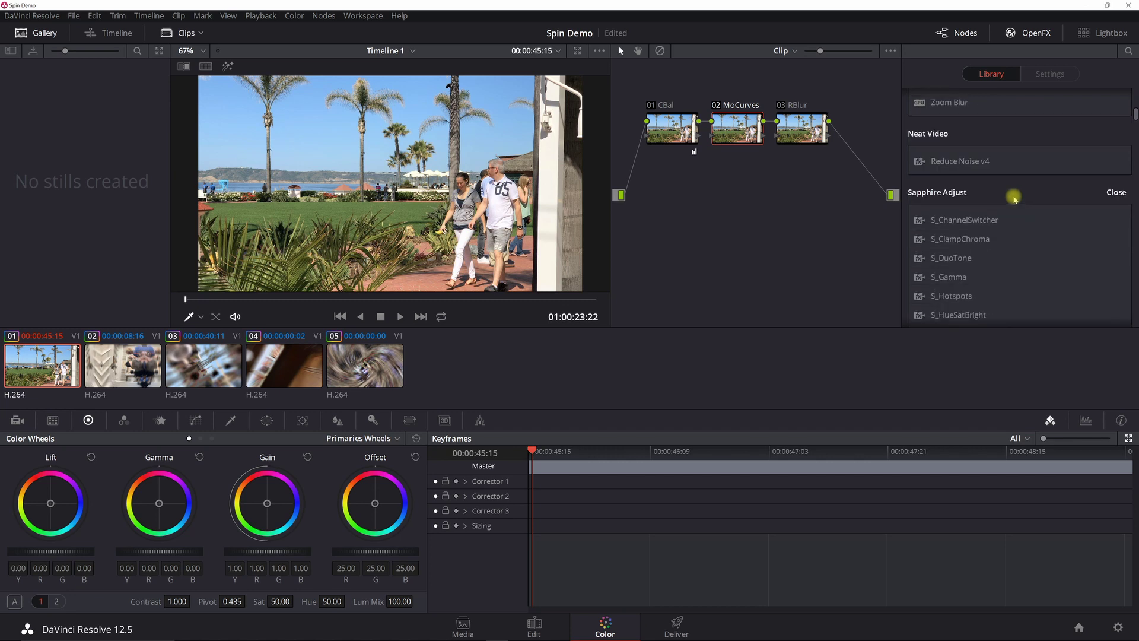
scroll(1014, 197, "down", 5)
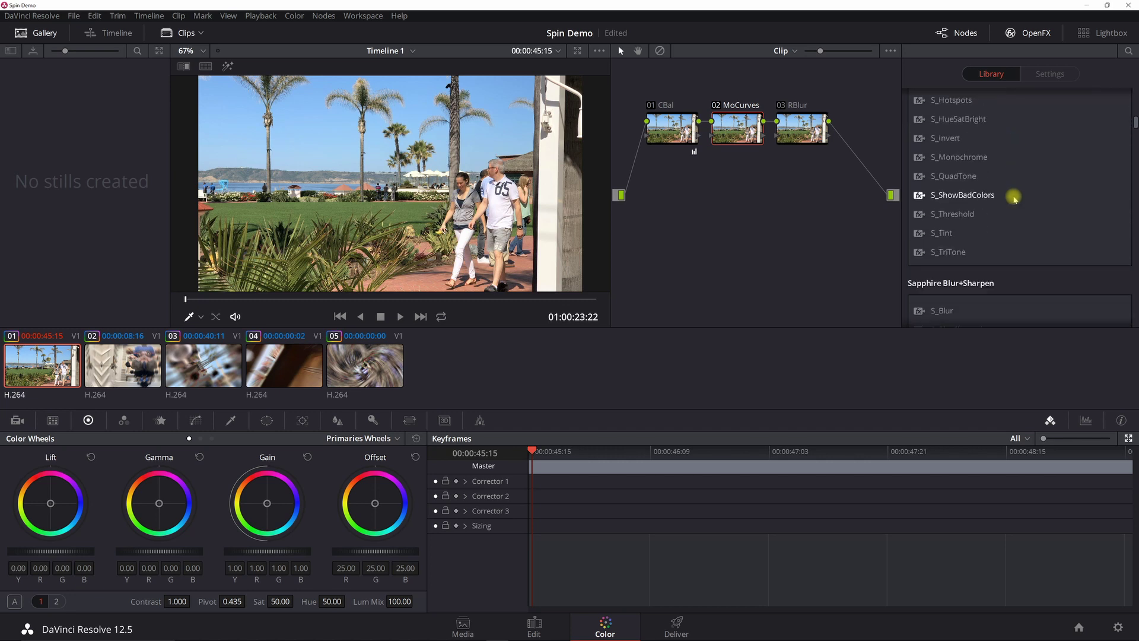
scroll(1014, 195, "down", 3)
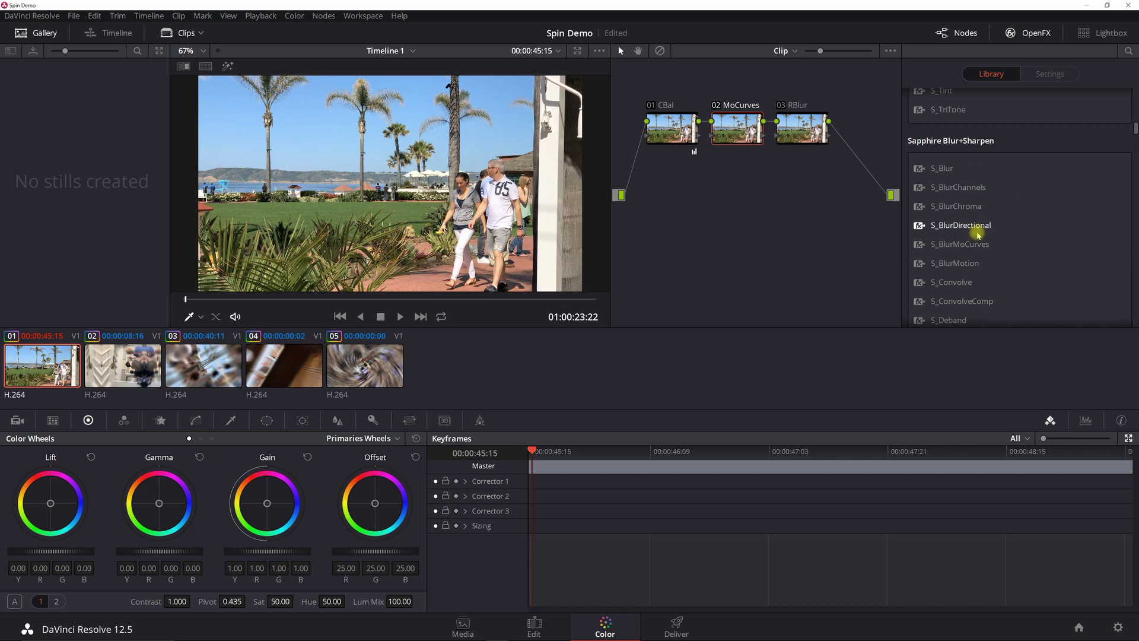
left_click_drag(976, 244, 745, 134)
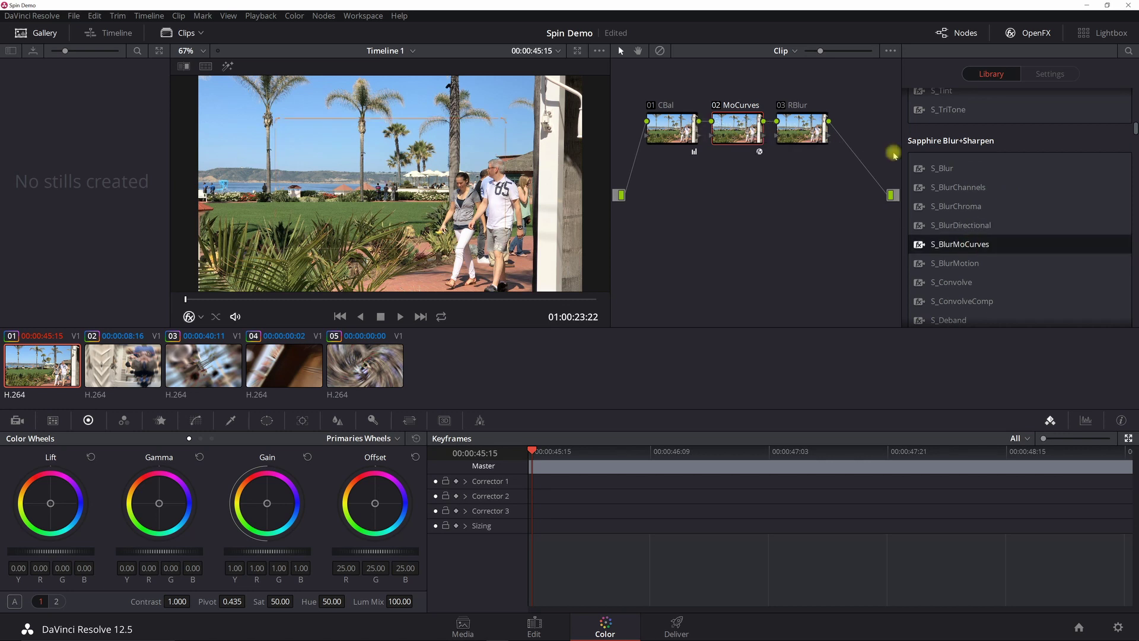
Apply the ResolveFX Radial Blur effect to the RBlur node and set its border type to Reflection.
left_click(991, 74)
left_click(798, 135)
scroll(1014, 191, "up", 10)
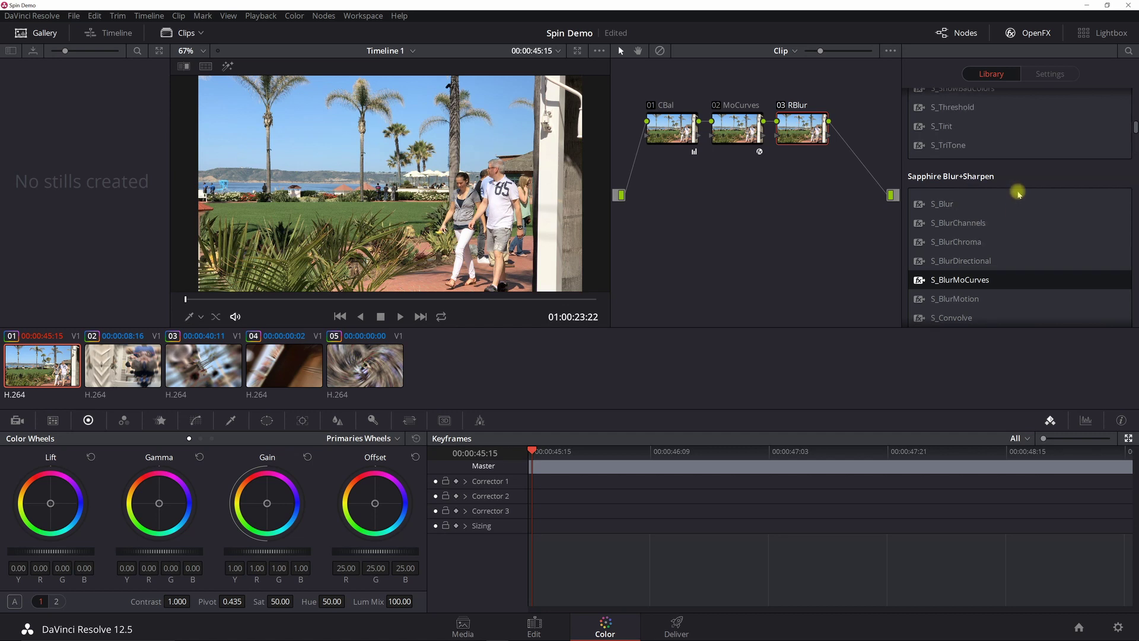
scroll(1018, 193, "up", 4)
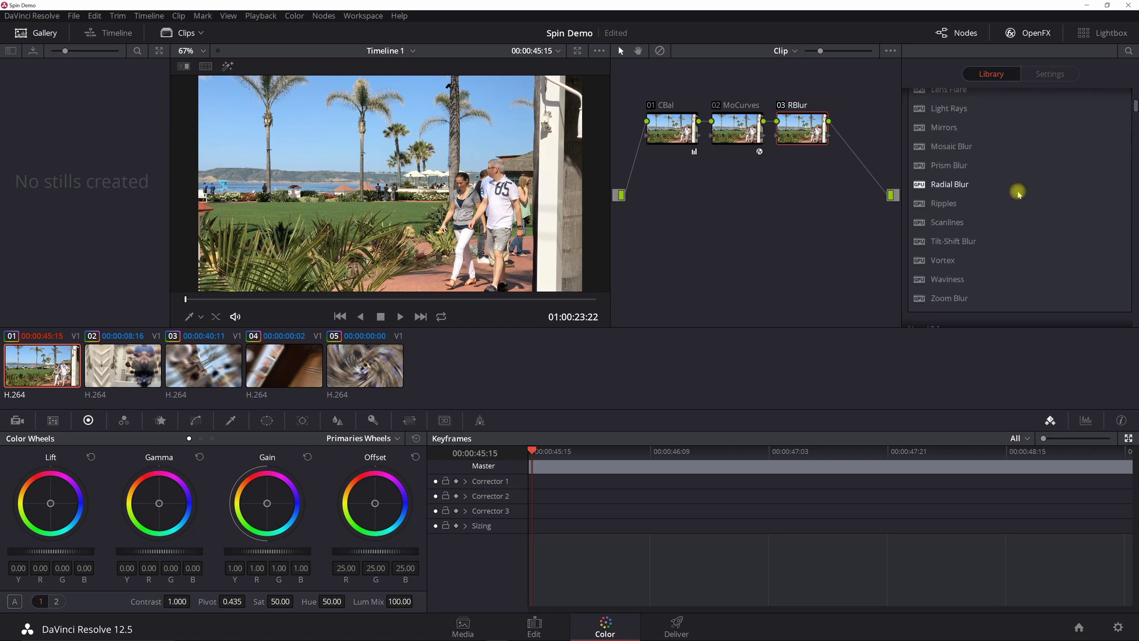
left_click_drag(949, 185, 802, 125)
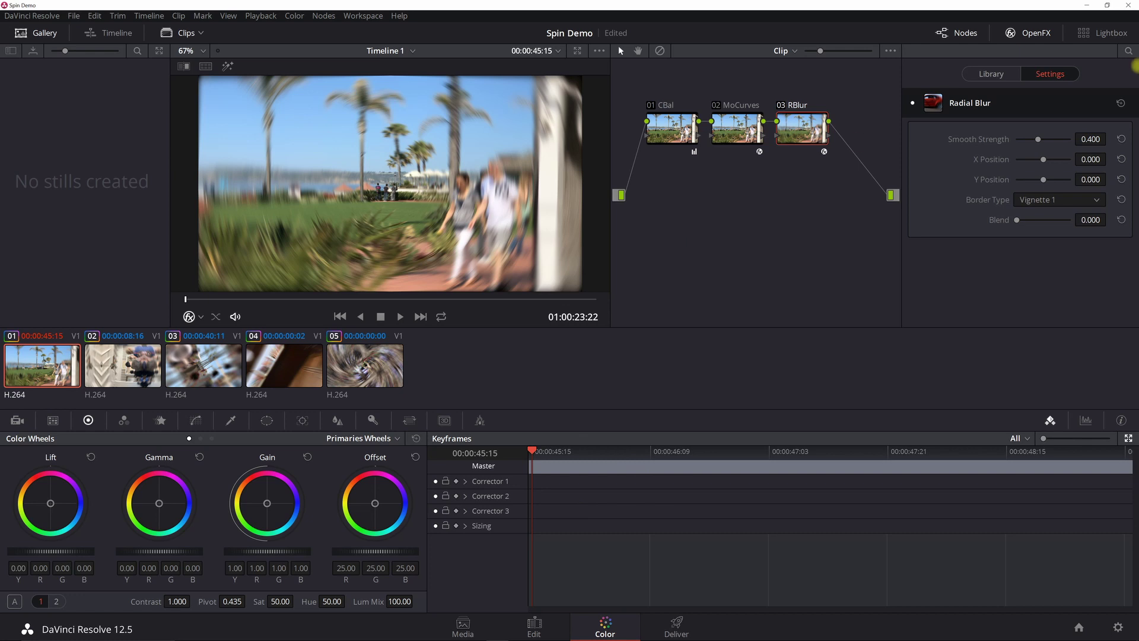
left_click(1058, 200)
left_click(1041, 244)
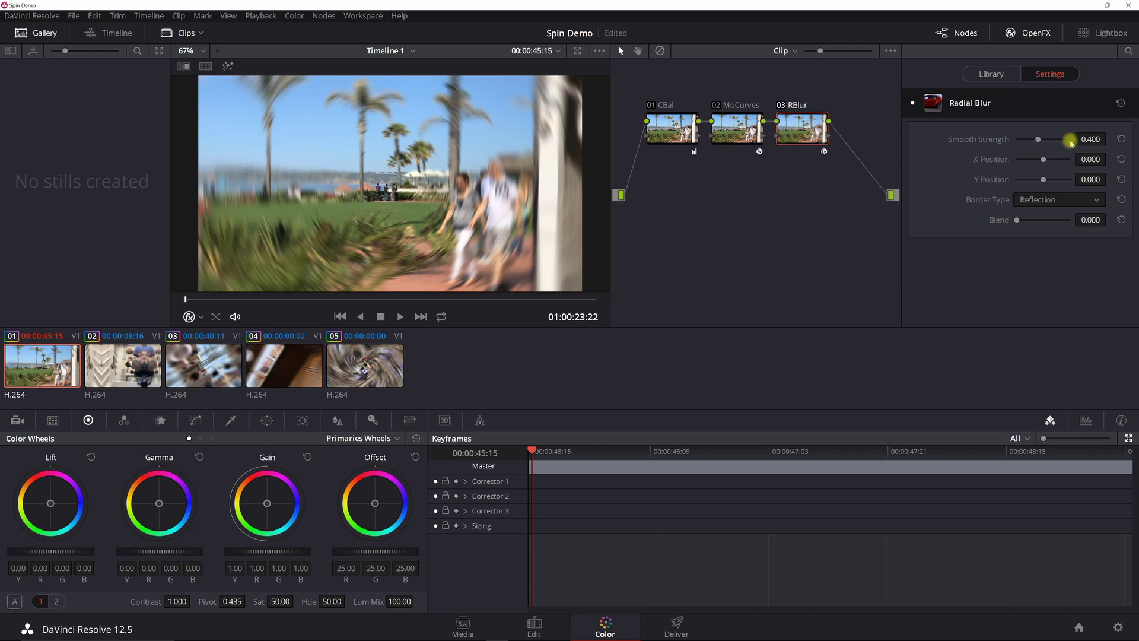
Disable the RBlur node and set Wrap X and Wrap Y to Reflect in the MoCurves node's blur effect.
left_click(781, 105)
left_click(733, 122)
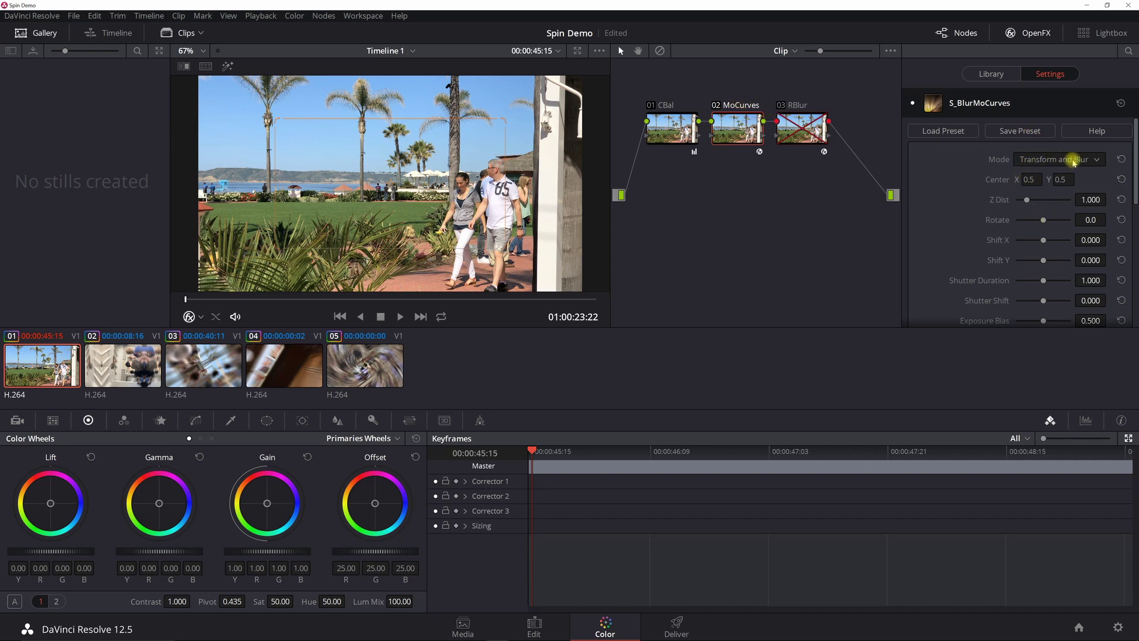
scroll(1055, 233, "down", 2)
scroll(1055, 233, "down", 4)
left_click(1030, 201)
left_click(1032, 245)
left_click(1029, 221)
left_click(1032, 265)
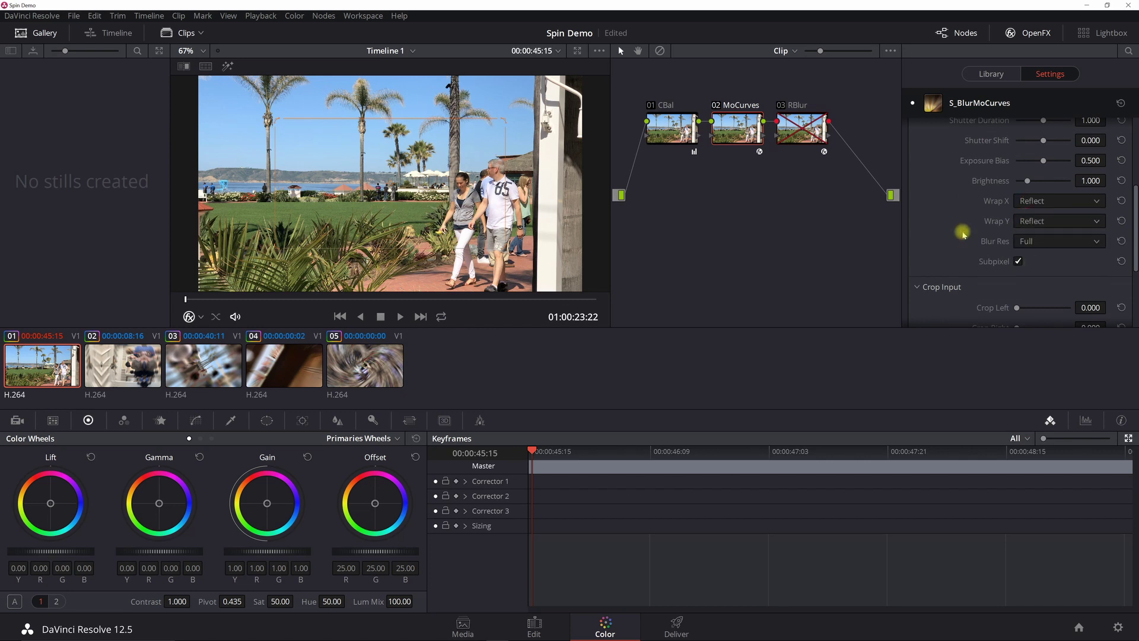
scroll(962, 232, "up", 6)
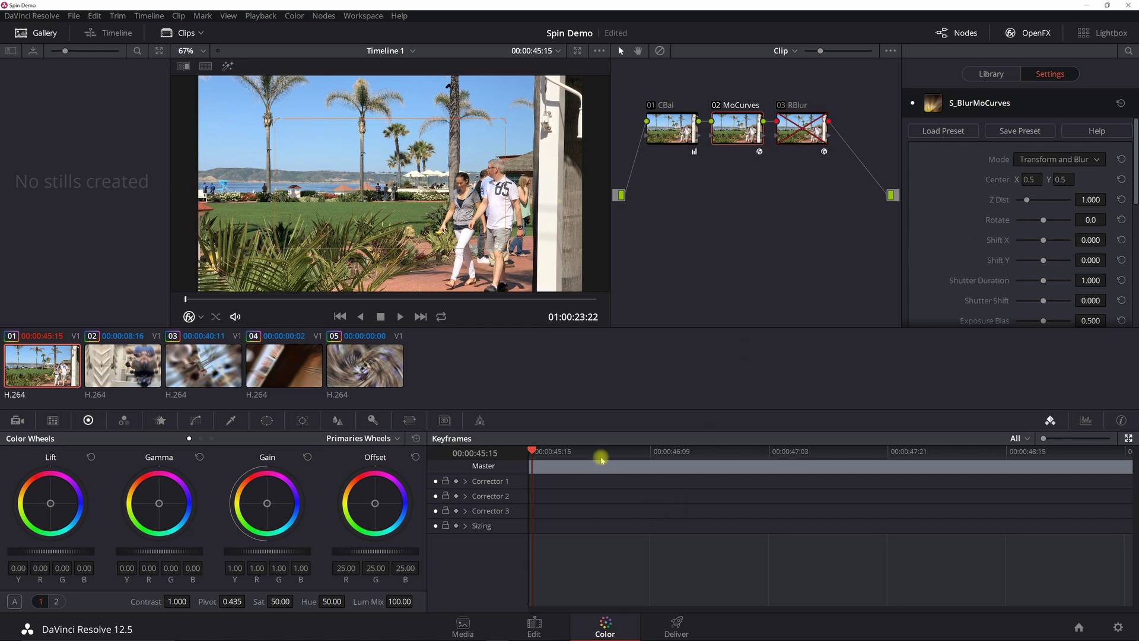
Enable automatic keyframing for Corrector 2 and set Rotate to 5 at the clip's first frame.
left_click(456, 496)
left_click(1091, 220)
type("5")
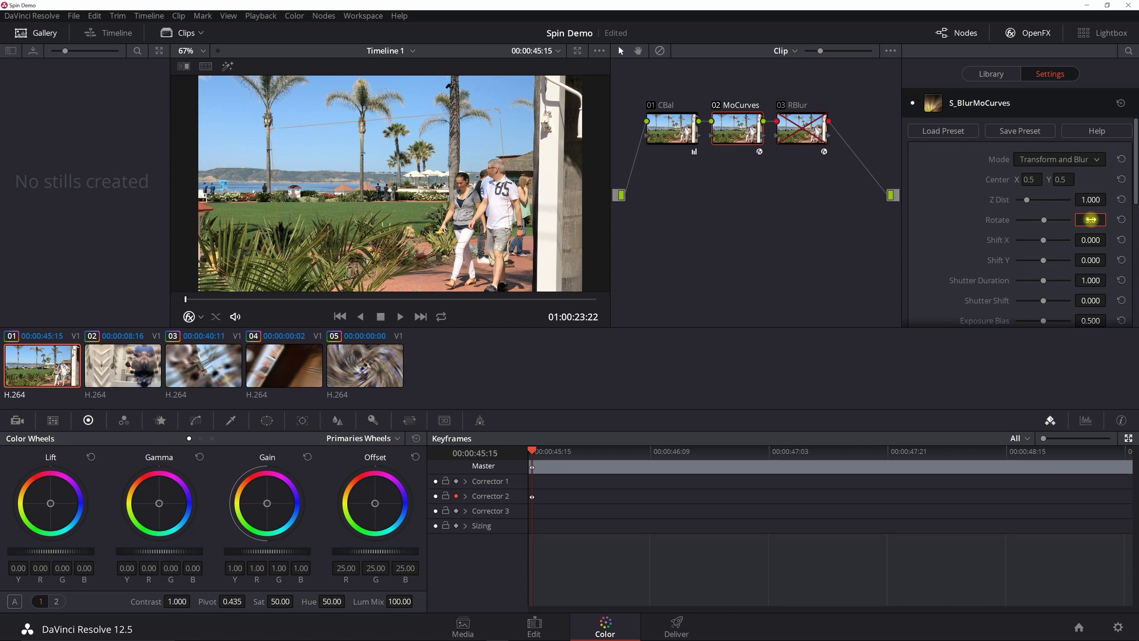
key("Return")
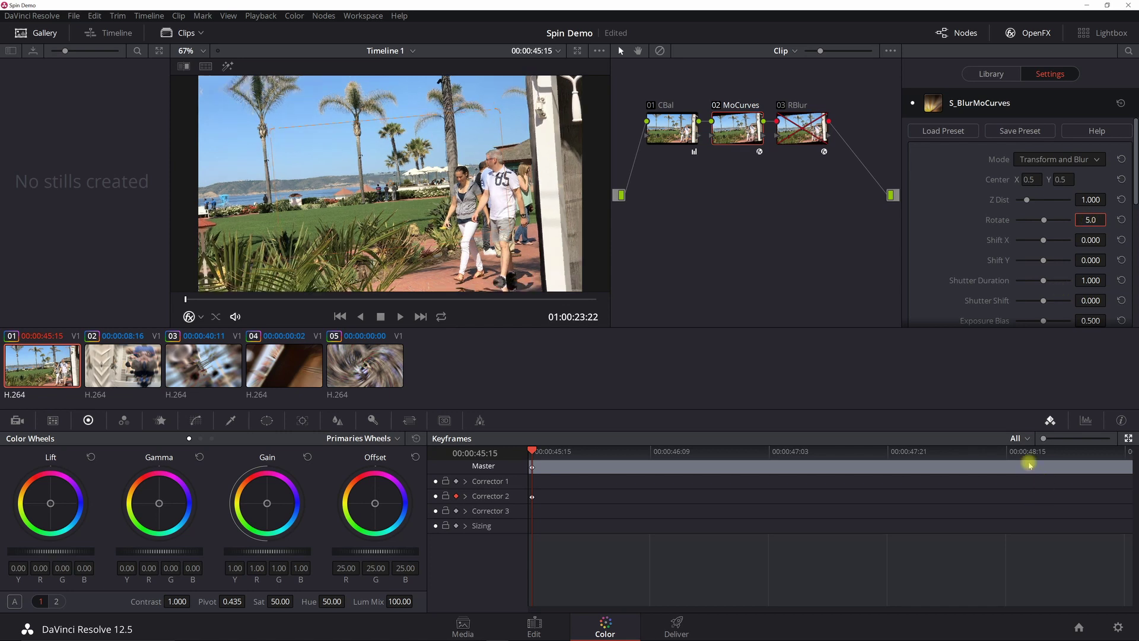
Keyframe Rotate at -5 seven frames before the clip's last frame, at 00:00:49:01.
left_click(1055, 454)
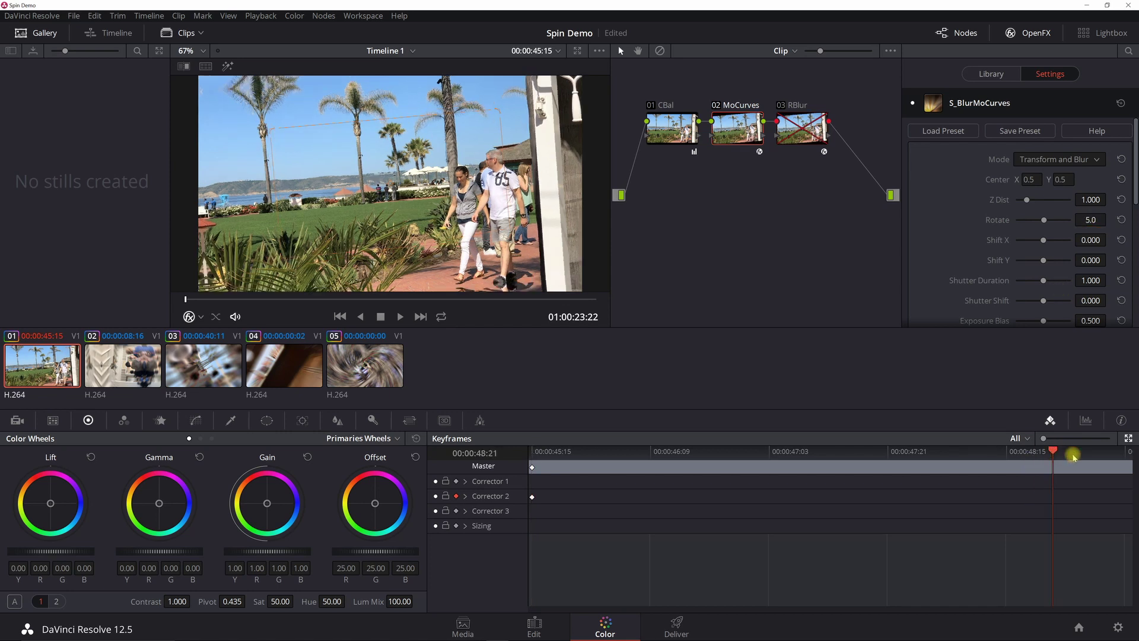
left_click(1128, 454)
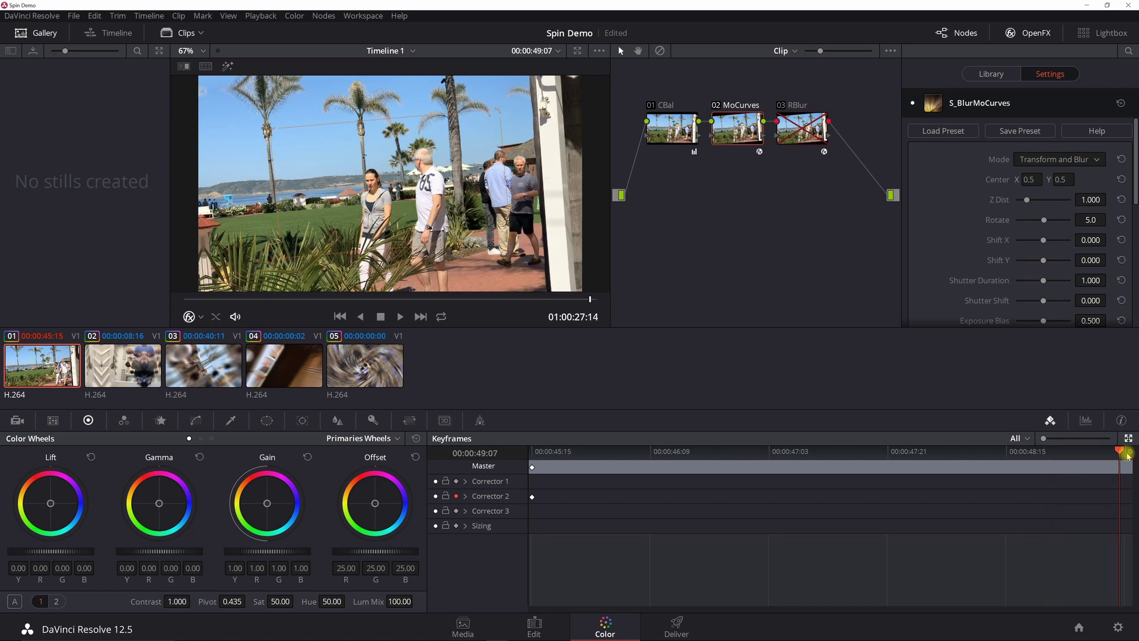
left_click(1128, 453)
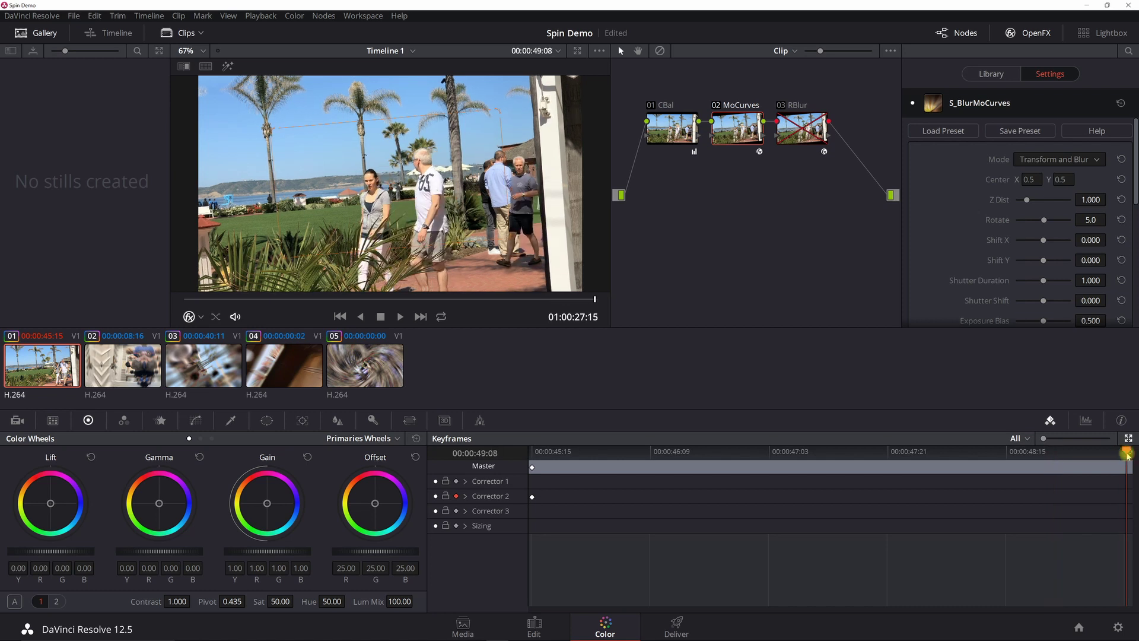
key("Left")
key("Left")
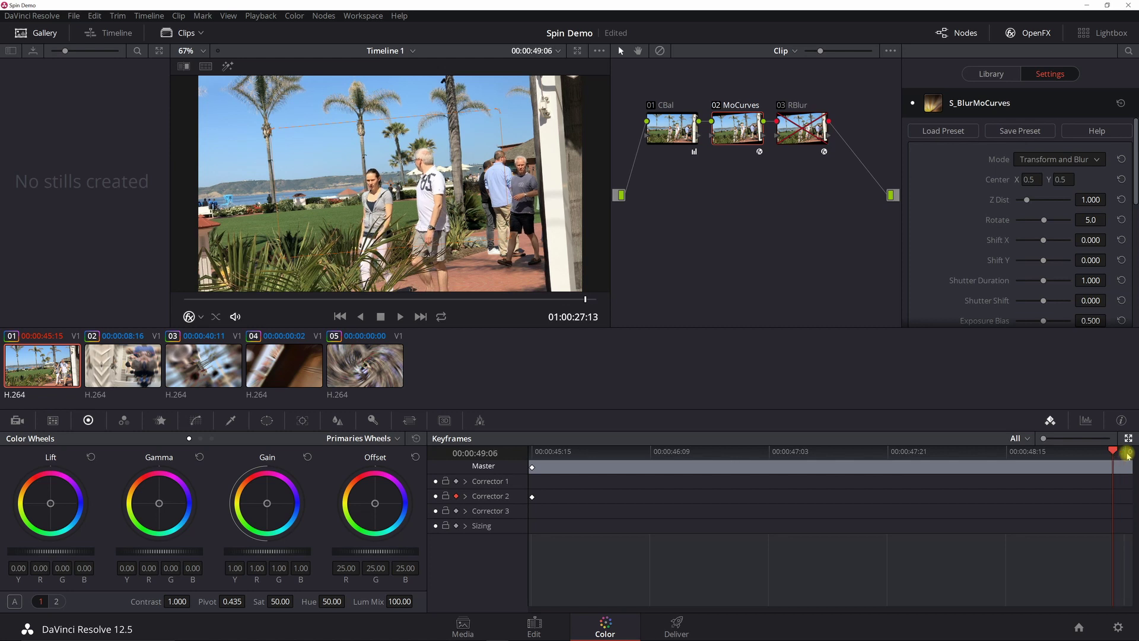
key("Left")
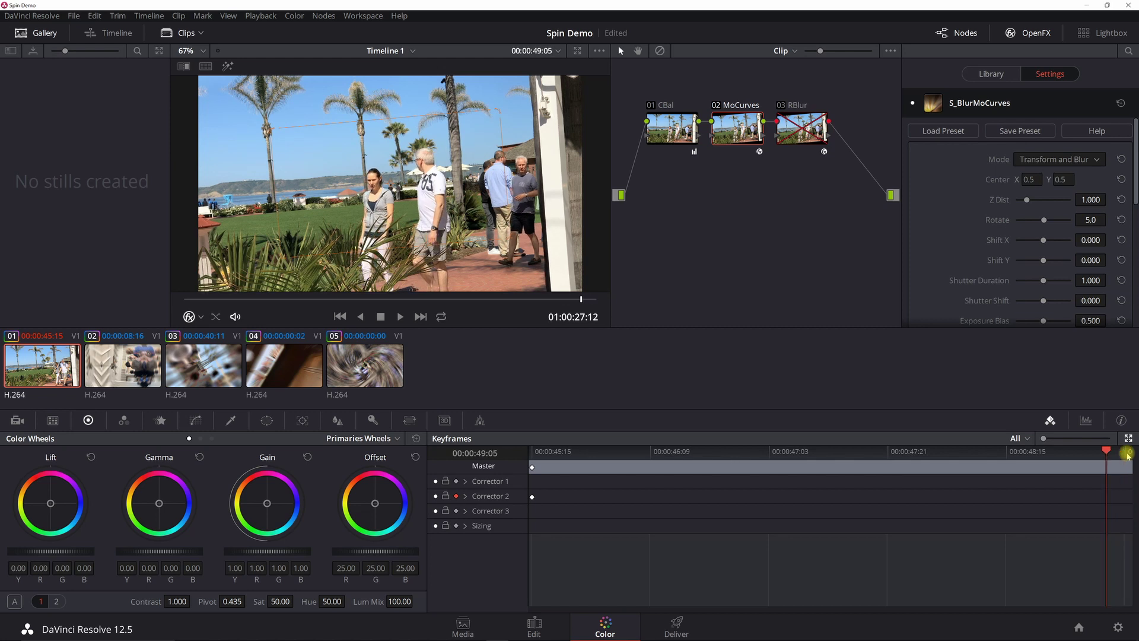
key("Left")
key("Left")
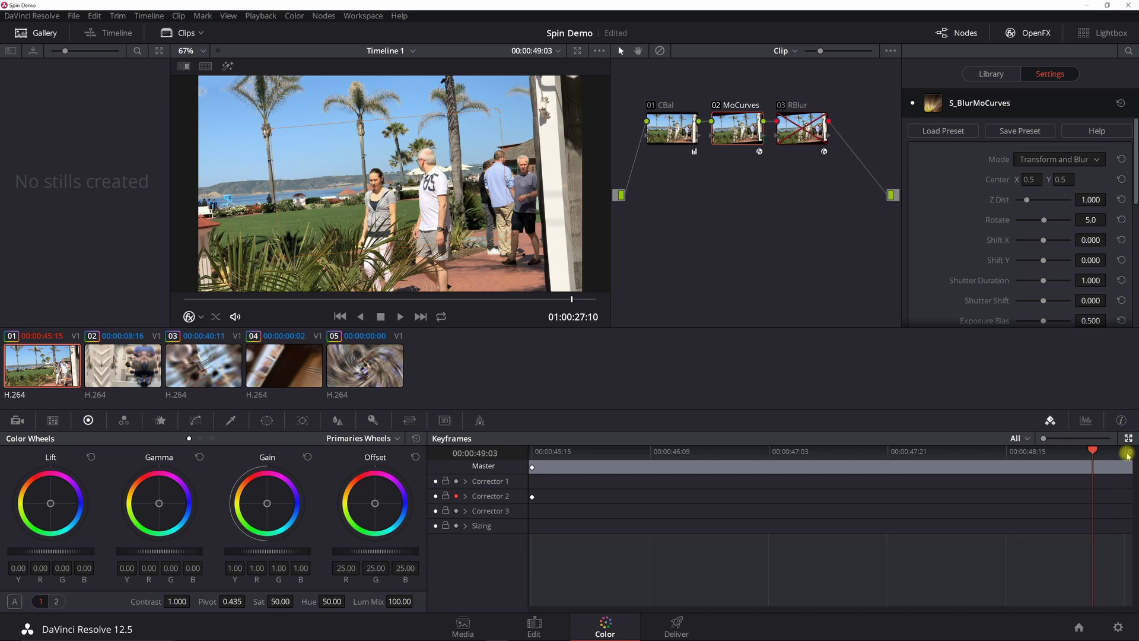
key("Left")
key("Left")
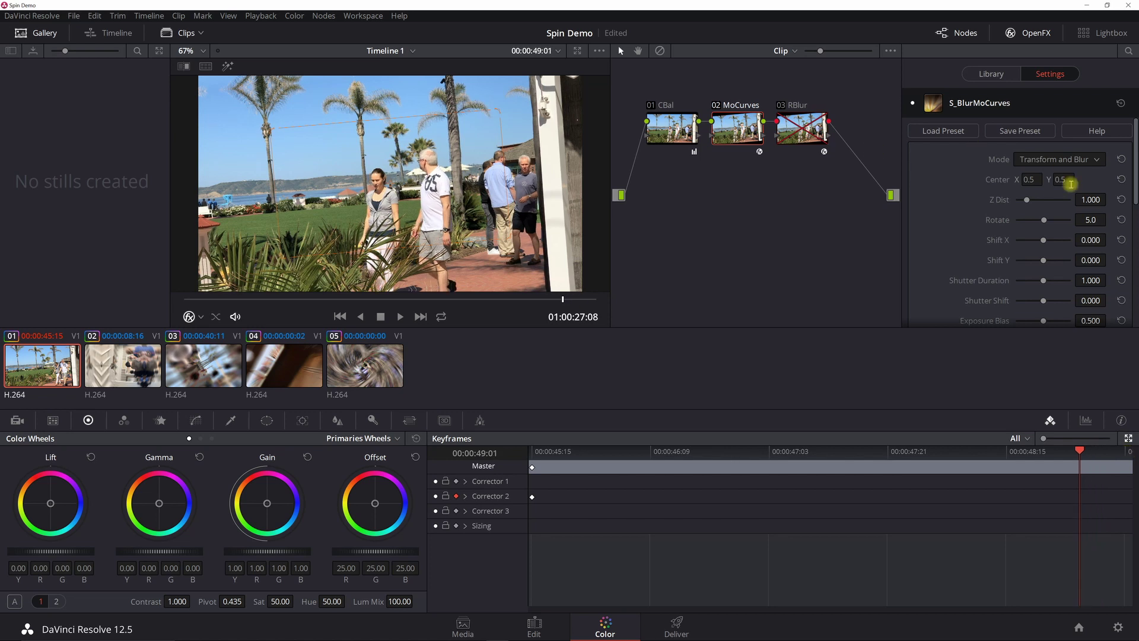
left_click(1088, 219)
key("Return")
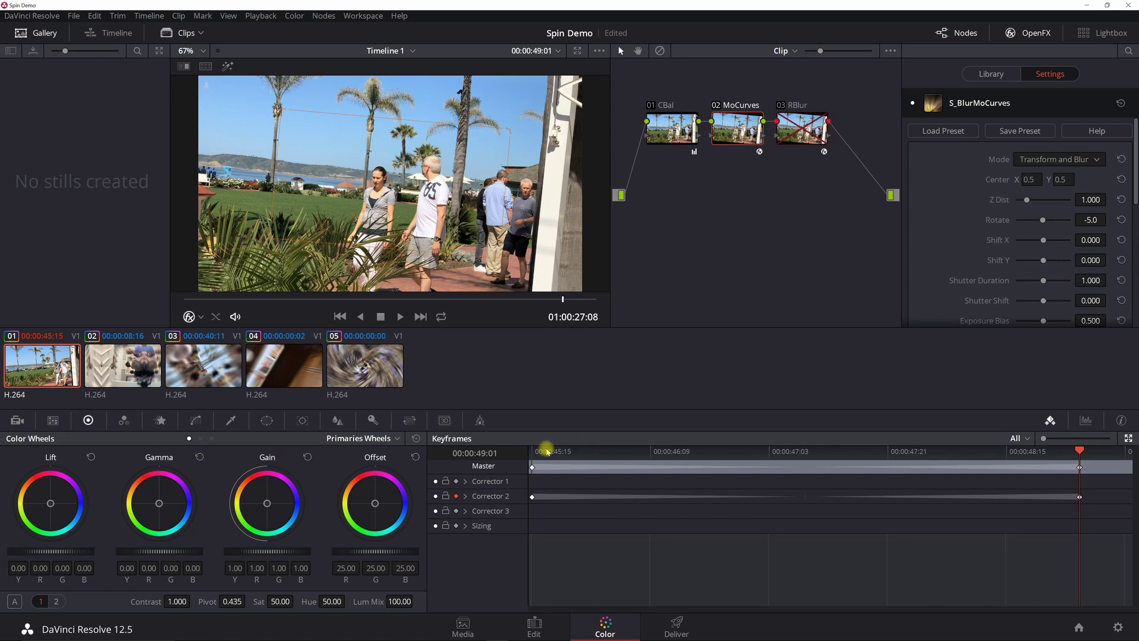
Check the animated rotation at the first keyframe, mid-clip and the second keyframe.
left_click(534, 451)
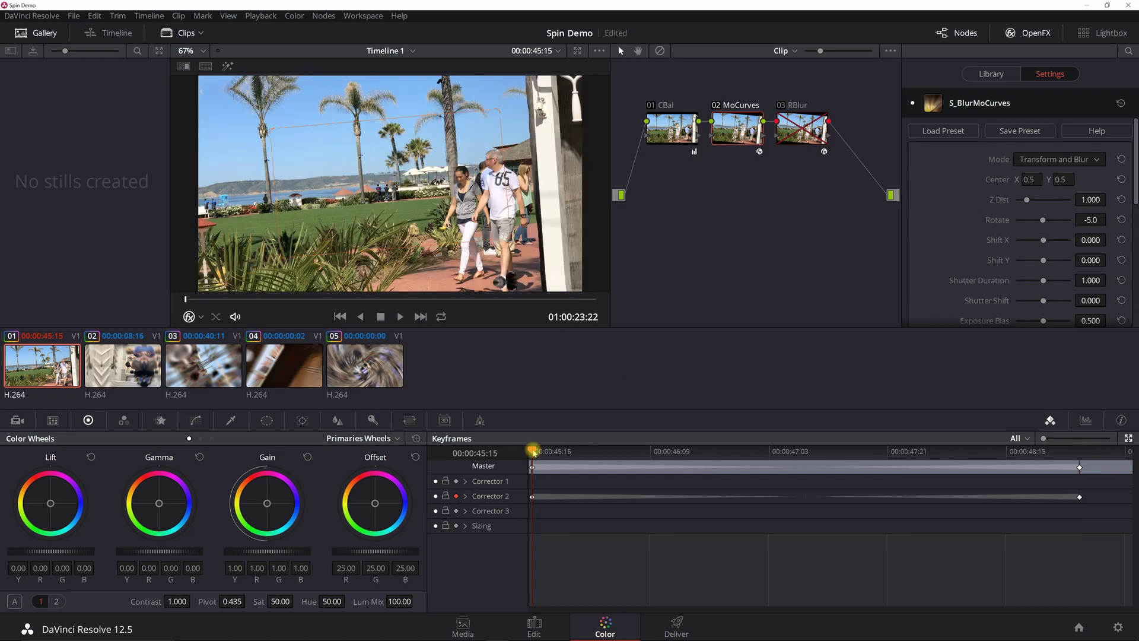
left_click(806, 452)
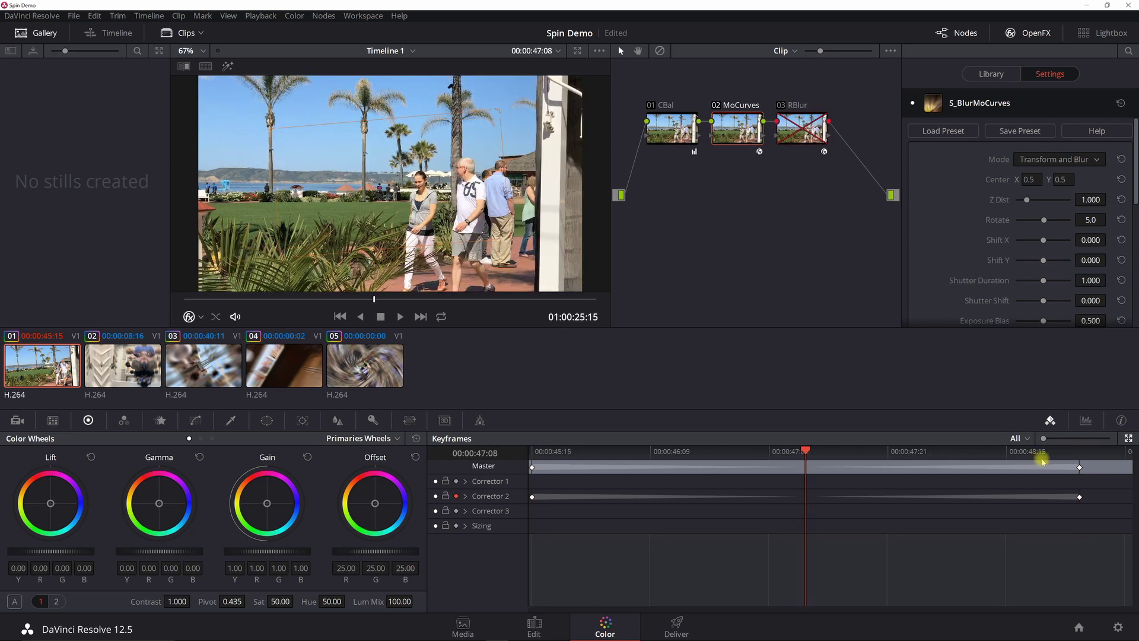
left_click(1080, 461)
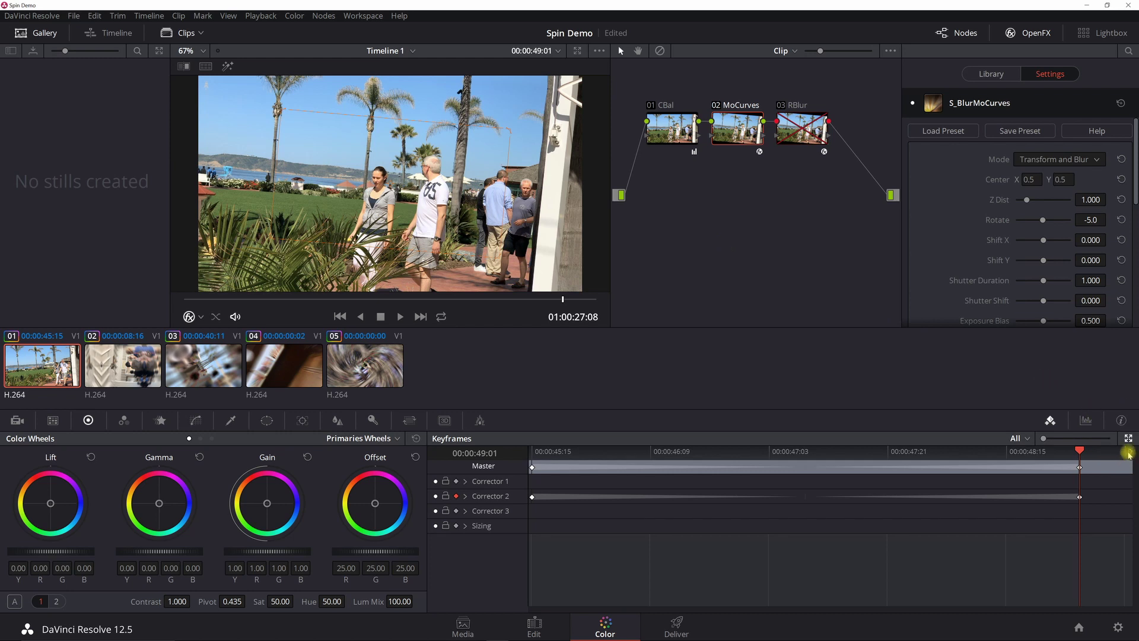
Keyframe Rotate at -90 on the clip's last frame, at 00:00:49:08.
left_click(1129, 452)
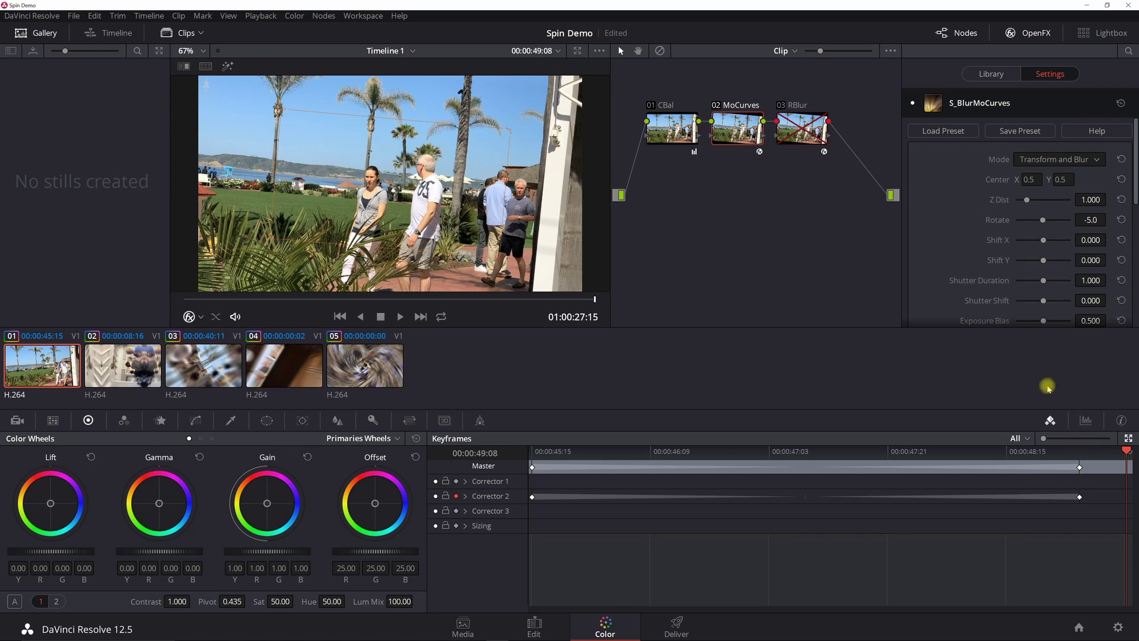
left_click(1091, 221)
key("BackSpace")
type("-90")
key("Return")
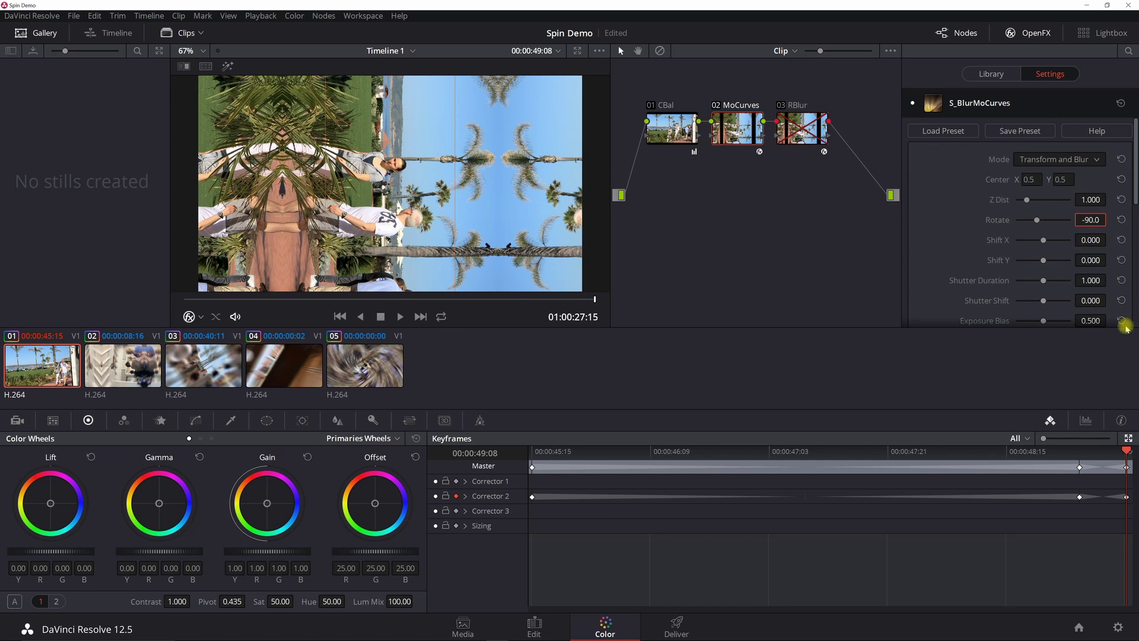
Step back frame by frame from the last keyframe to 00:00:49:04 to inspect the fast spin.
key("Left")
key("Left")
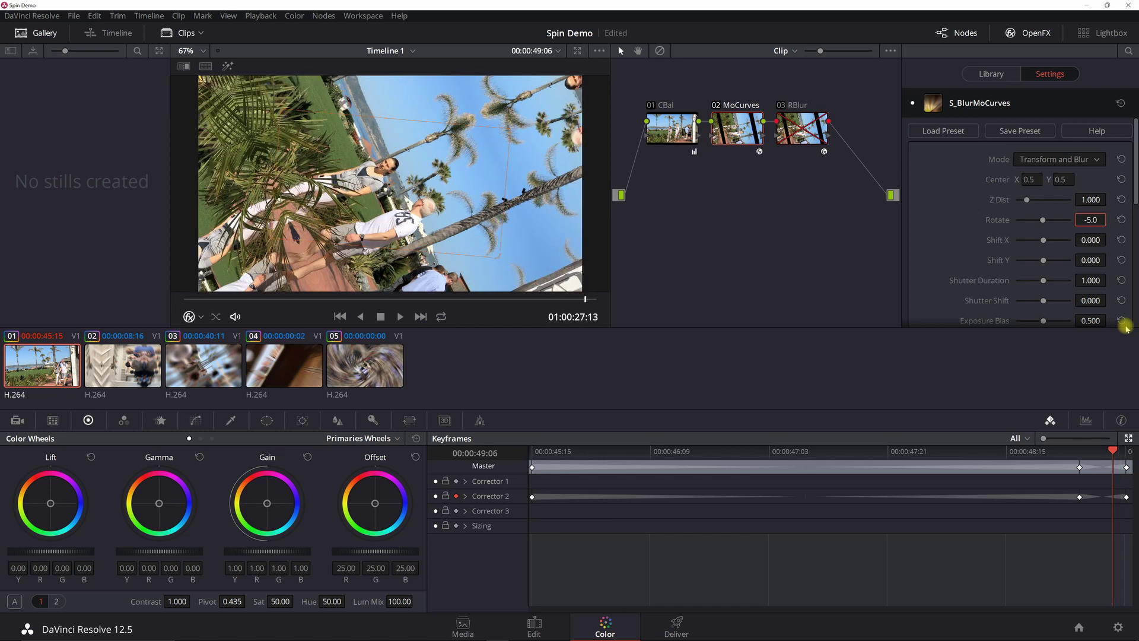
key("Left")
key("Left")
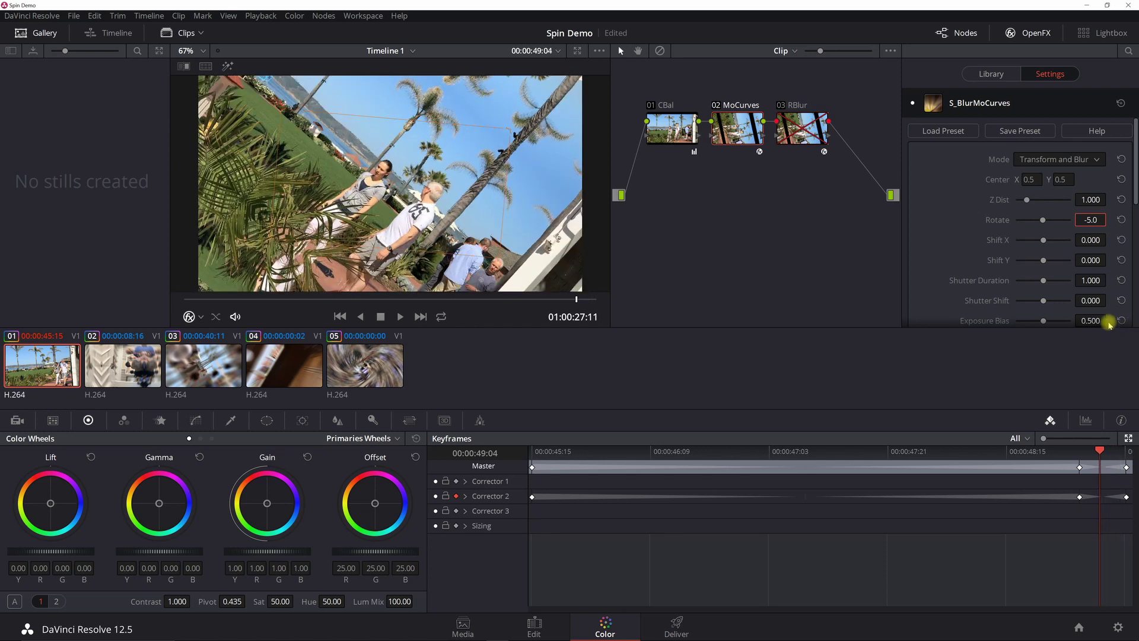
Keyframe Rotate at -15 at 00:00:49:04 and at -10 one frame earlier, at 00:00:49:03.
left_click(1092, 221)
type("-15.0")
key("Return")
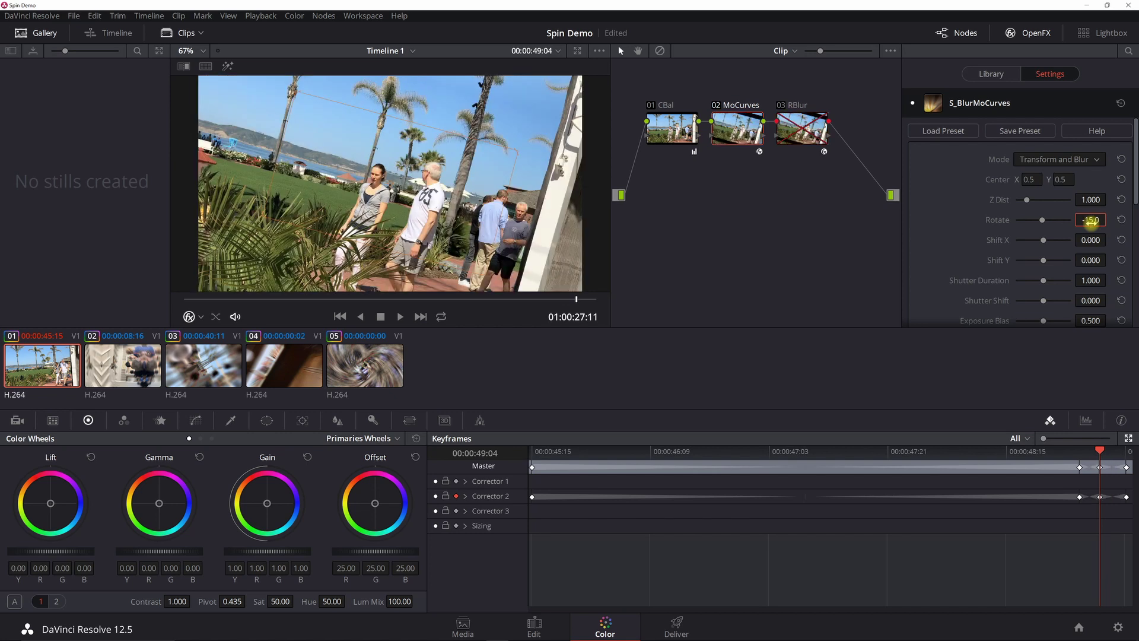
key("Left")
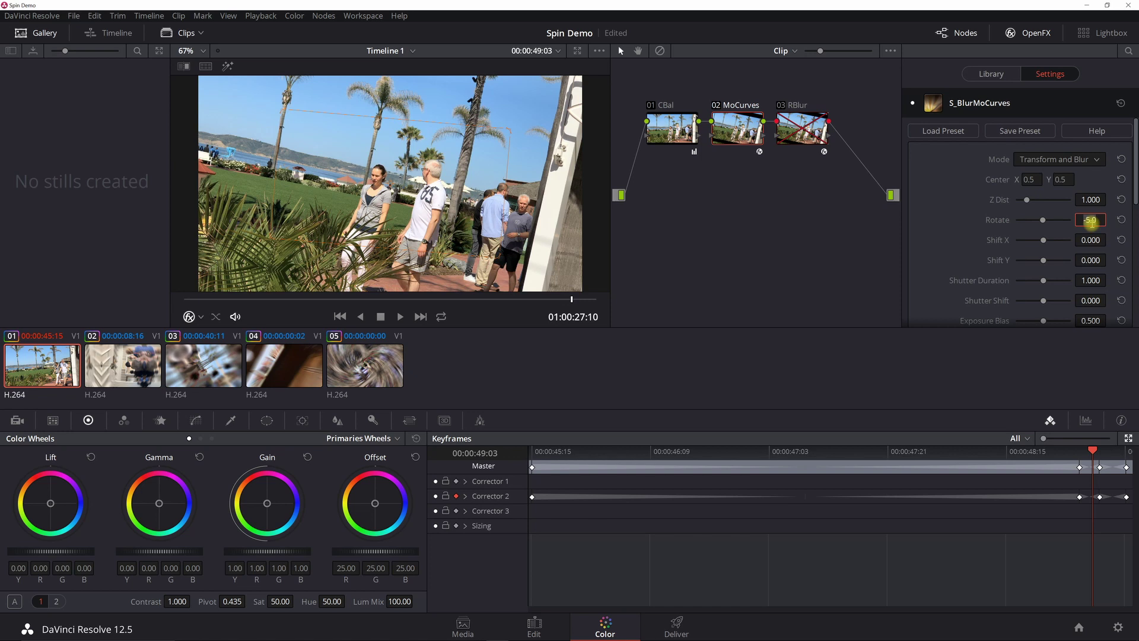
double_click(1091, 220)
type("-10")
key("Return")
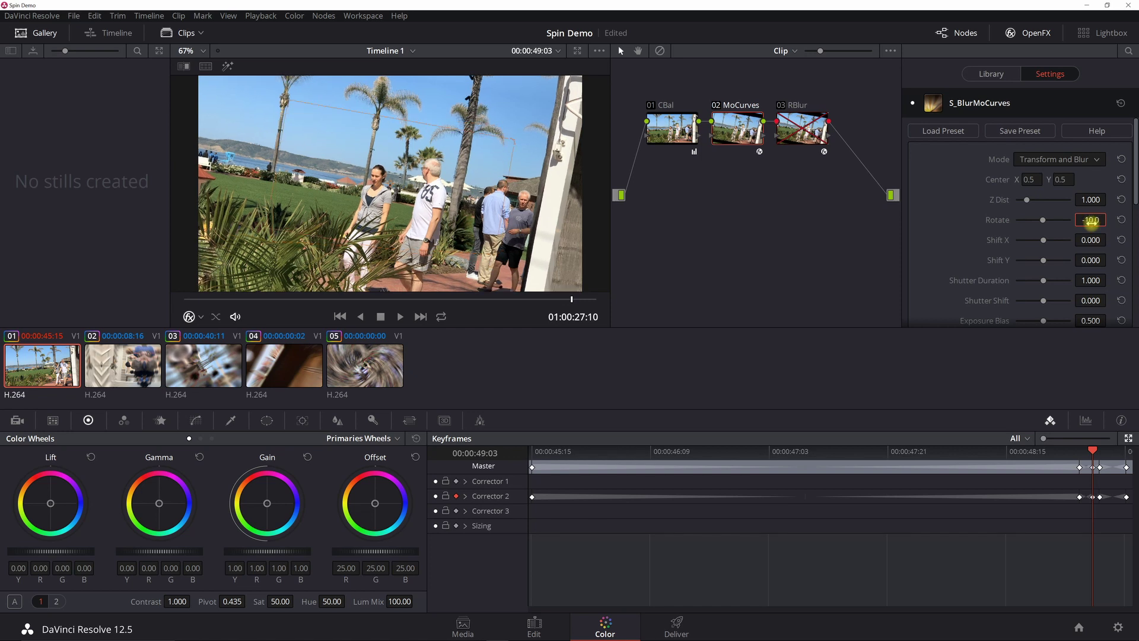
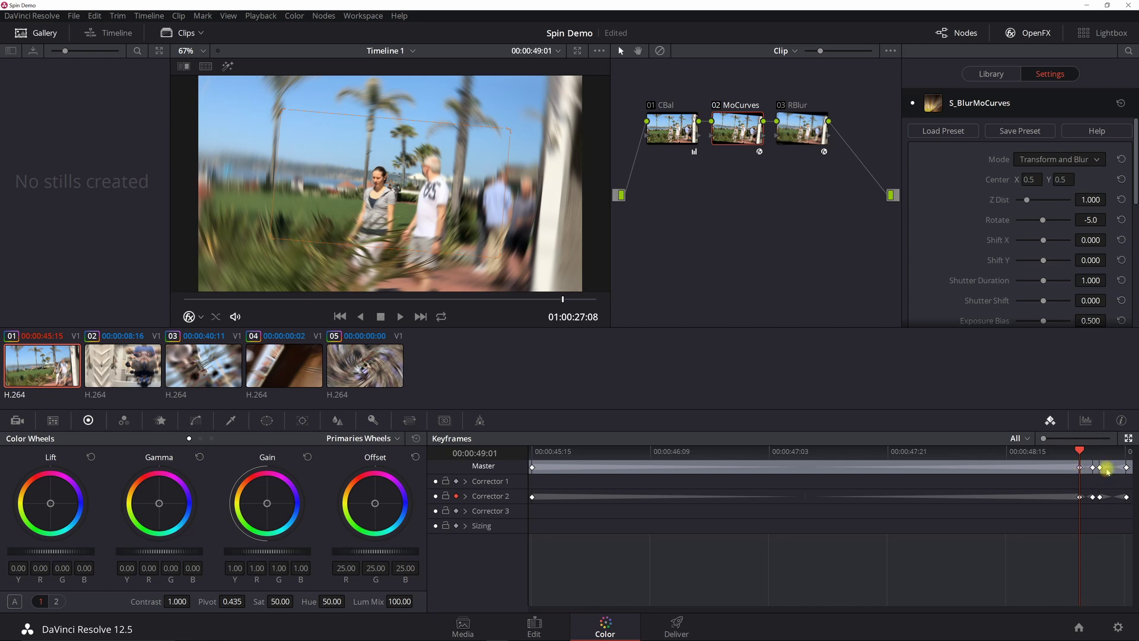
On the RBlur node, set Smooth Strength to 0 and keyframe it at 00:00:49:03.
key("Right")
key("Right")
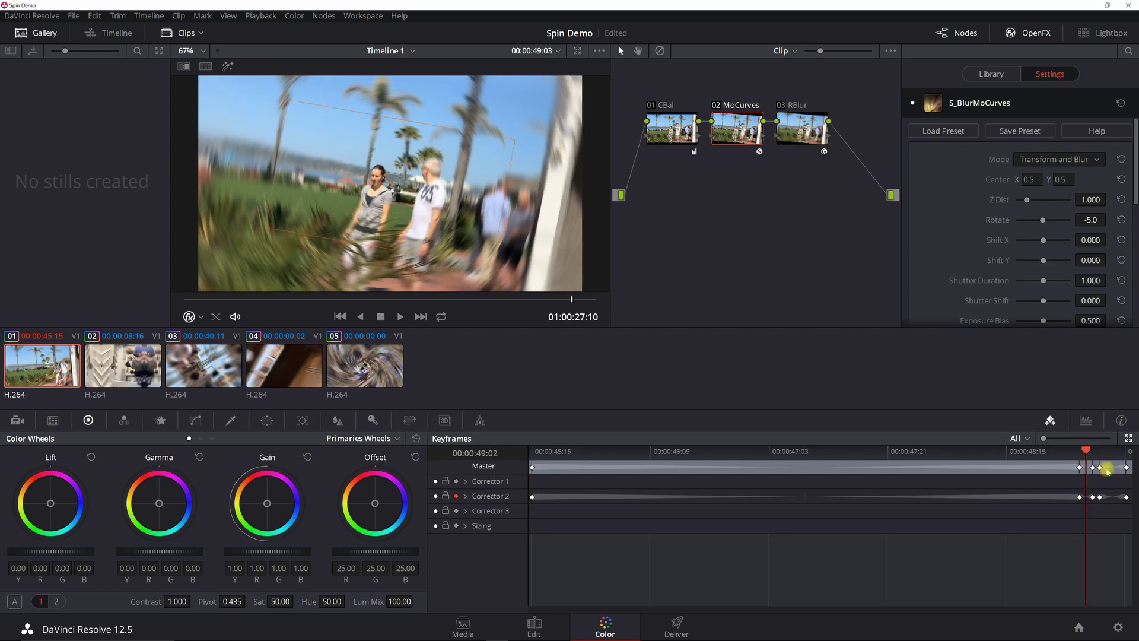
left_click(812, 131)
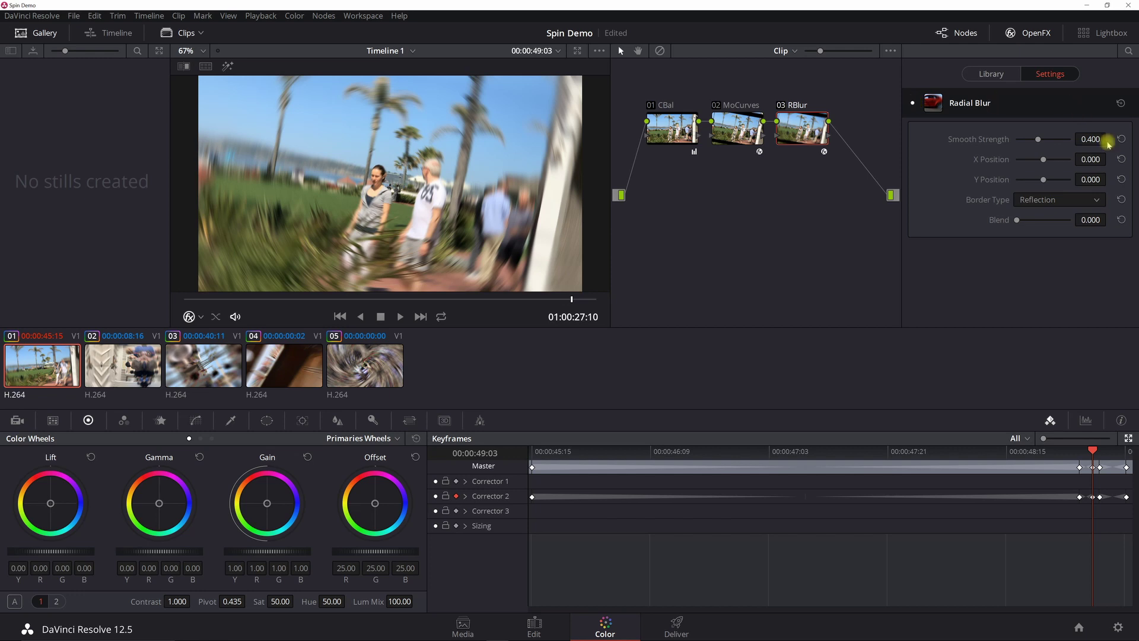
left_click_drag(1038, 140, 1007, 141)
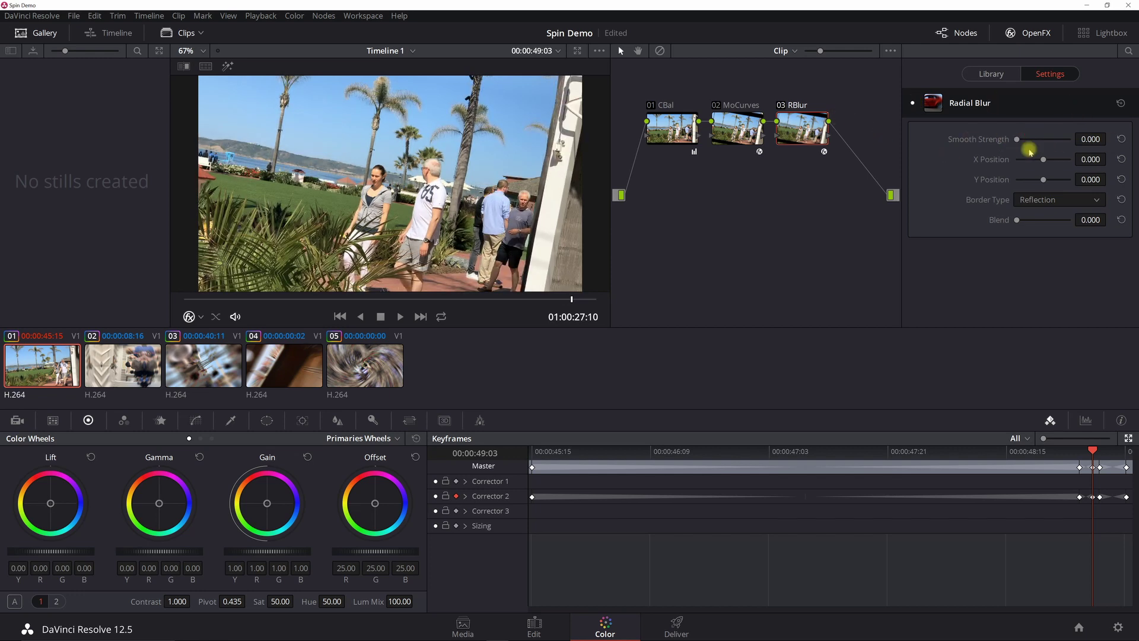
left_click(456, 511)
left_click_drag(1019, 140, 993, 141)
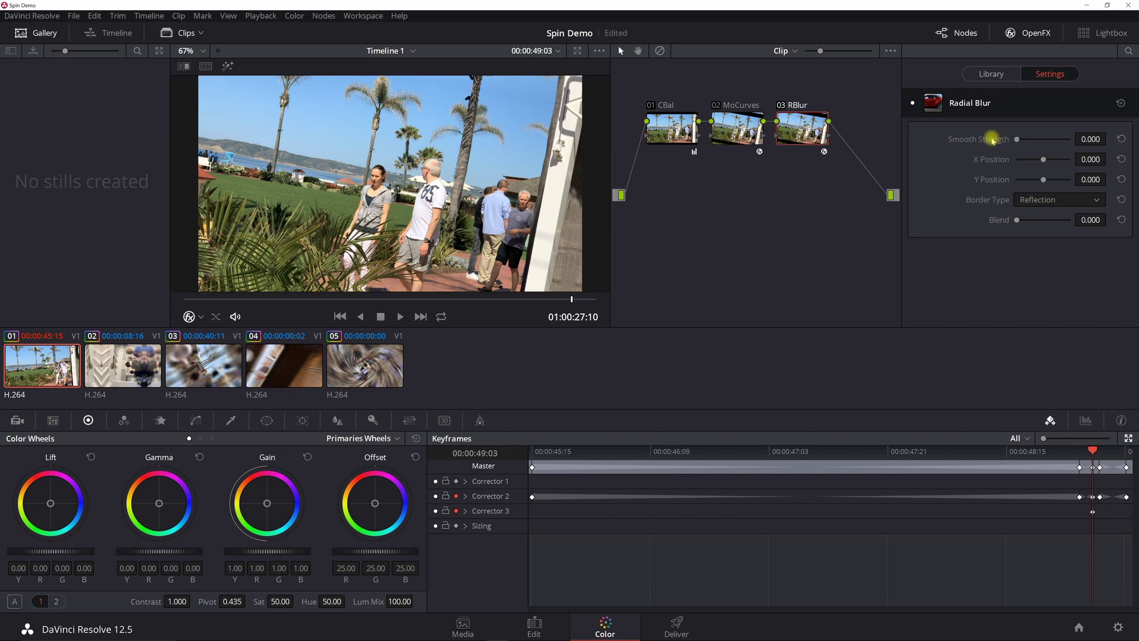
Keyframe Smooth Strength at its default of 0.400 on the clip's last frame, at 00:00:49:08.
left_click(1126, 454)
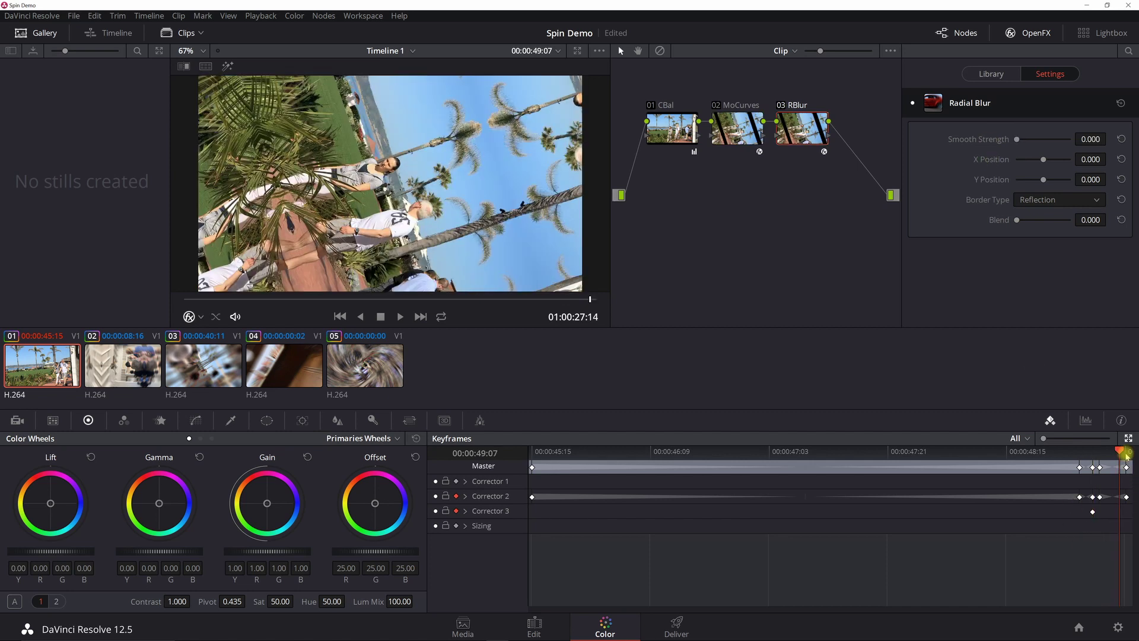
left_click(1088, 140)
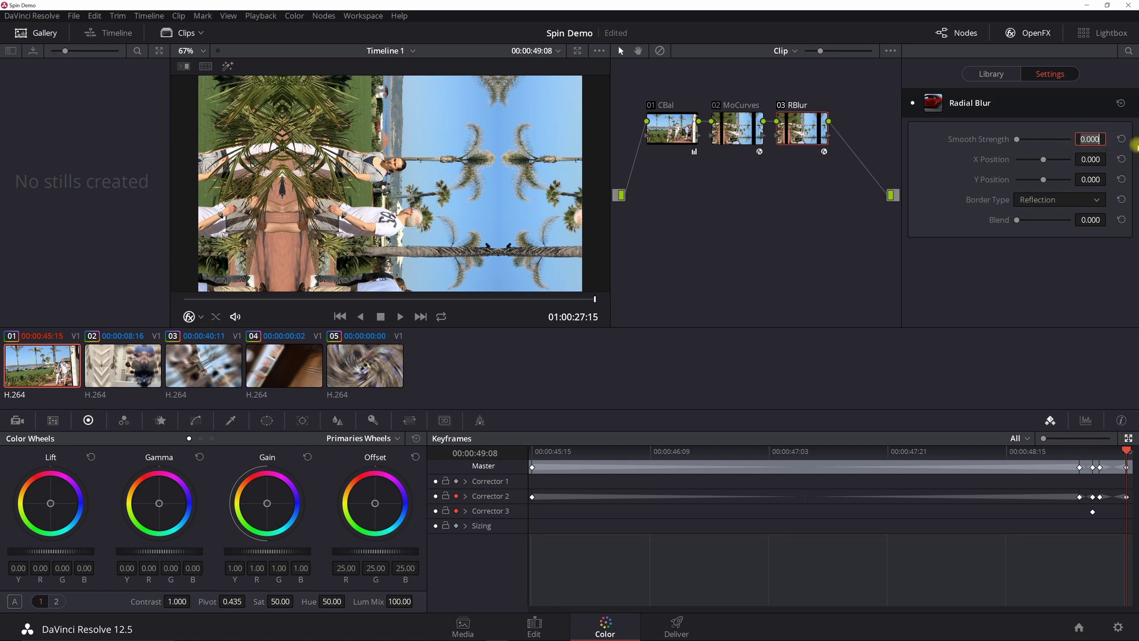
left_click(1122, 137)
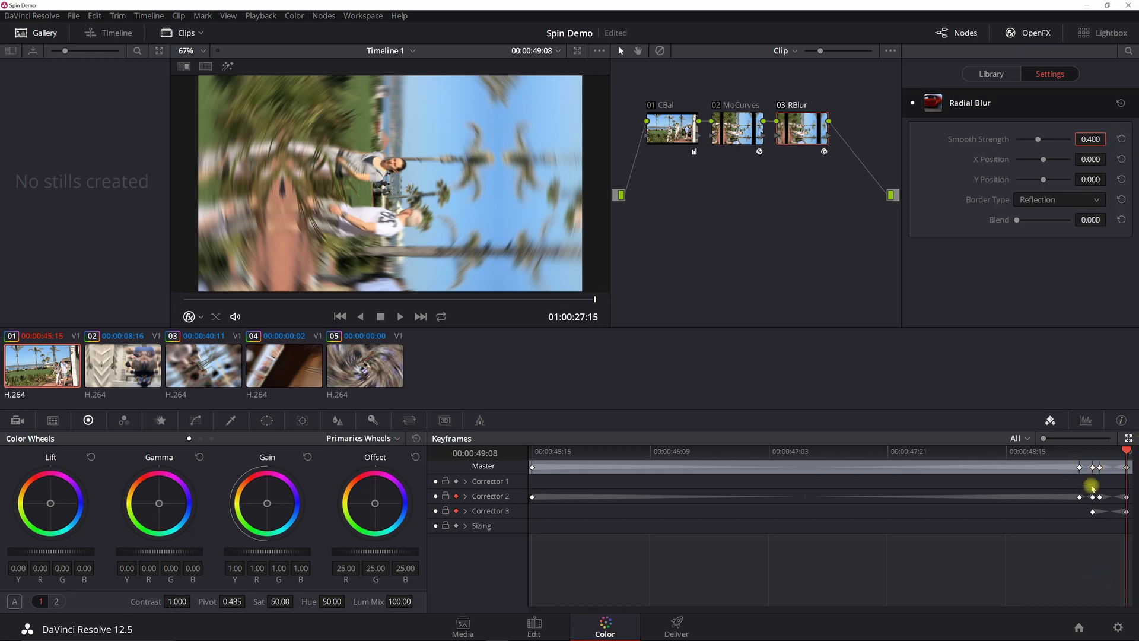
Step frame by frame from 00:00:49:02 to the clip's last frame to check the spin with the ramping radial blur.
left_click(1088, 452)
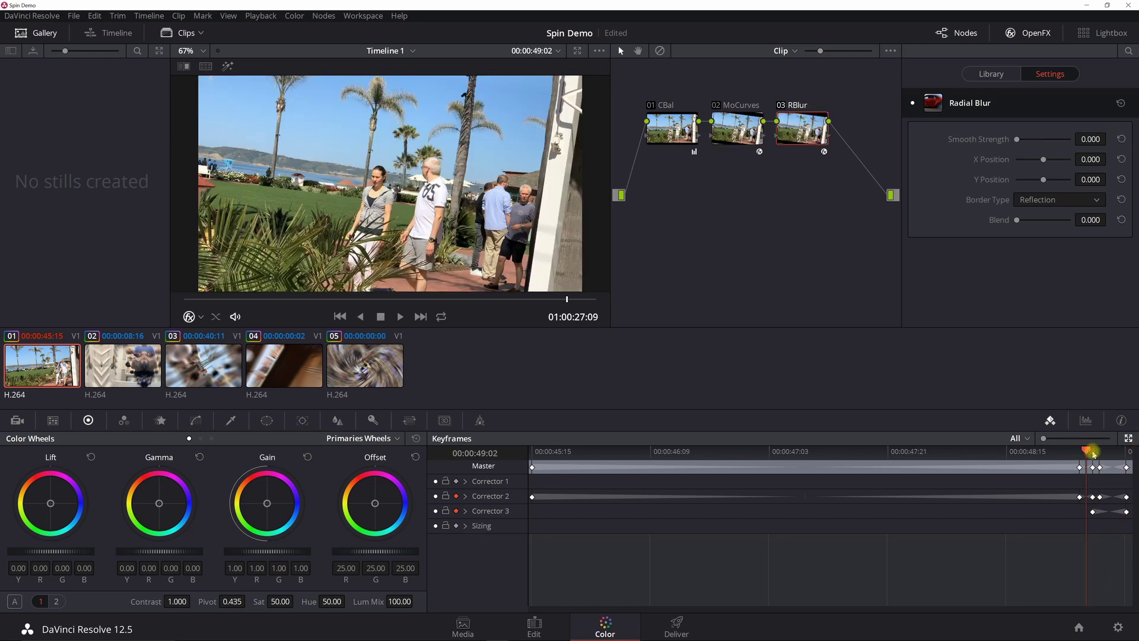
left_click(1094, 453)
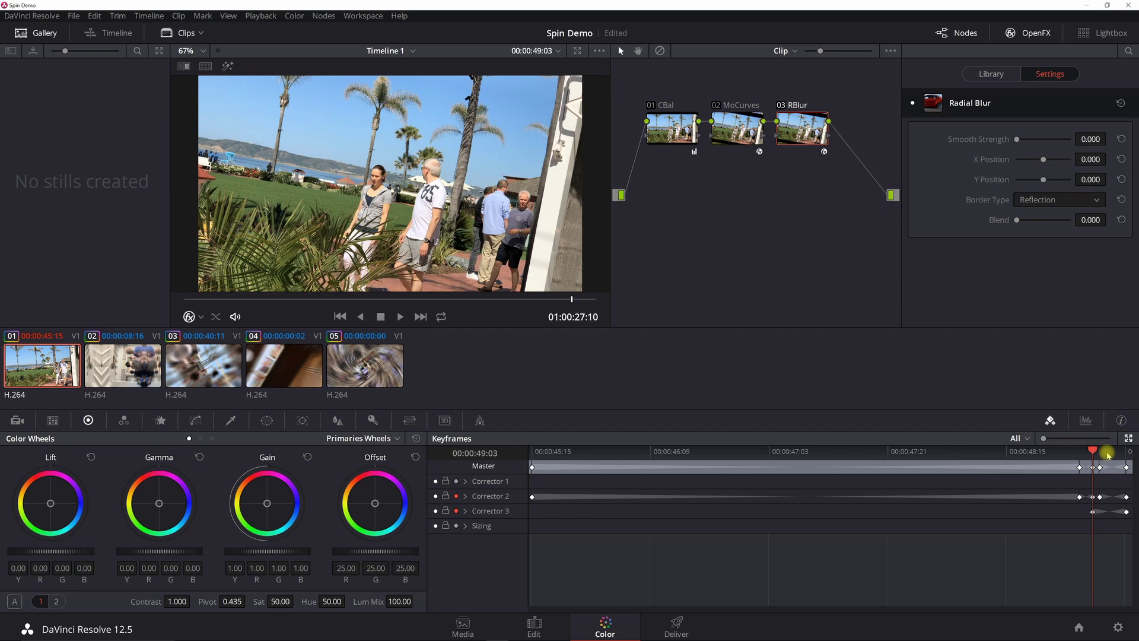
key("Right")
key("Right")
key("Right")
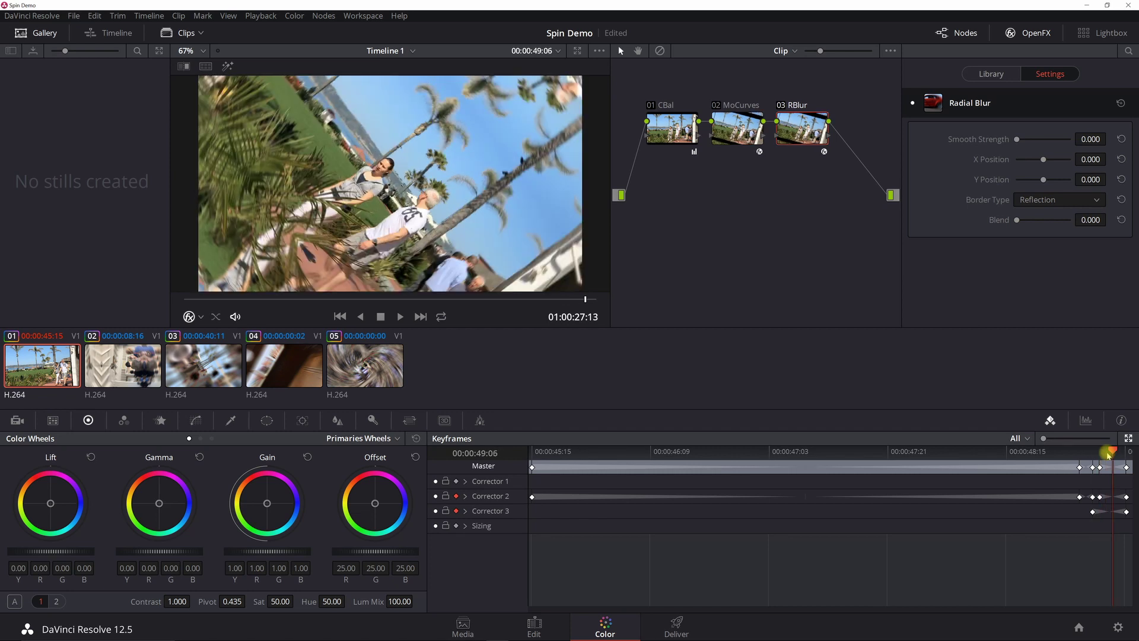
key("Right")
key("Right")
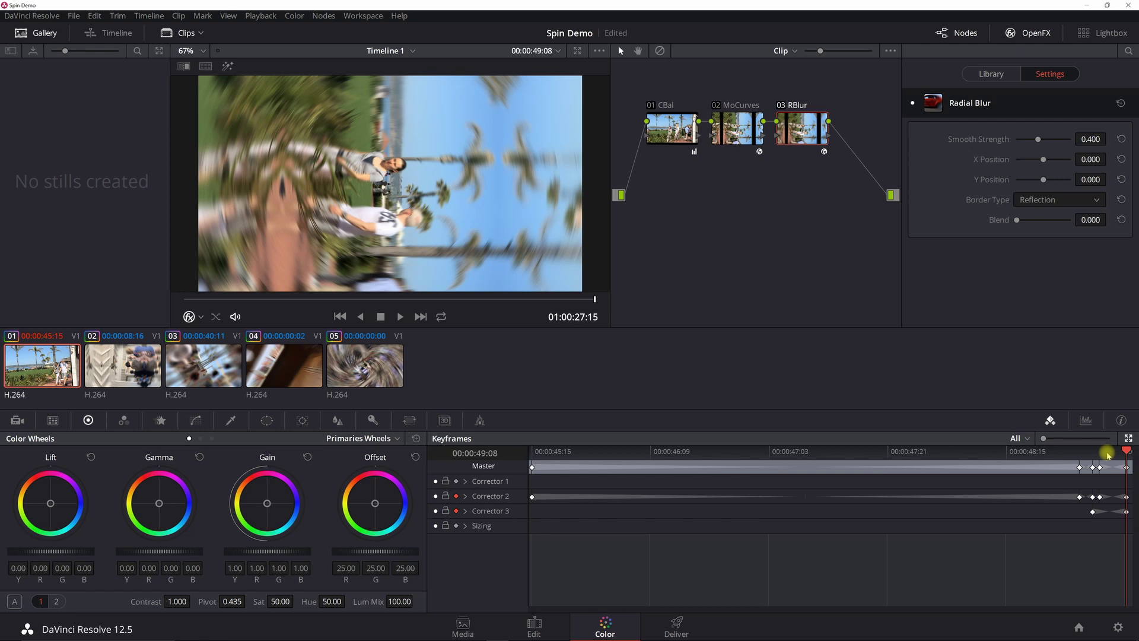
Examine the second clip's MoCurves Rotate values at its first four keyframes, and the effect's Wrap X and Wrap Y settings.
key("Down")
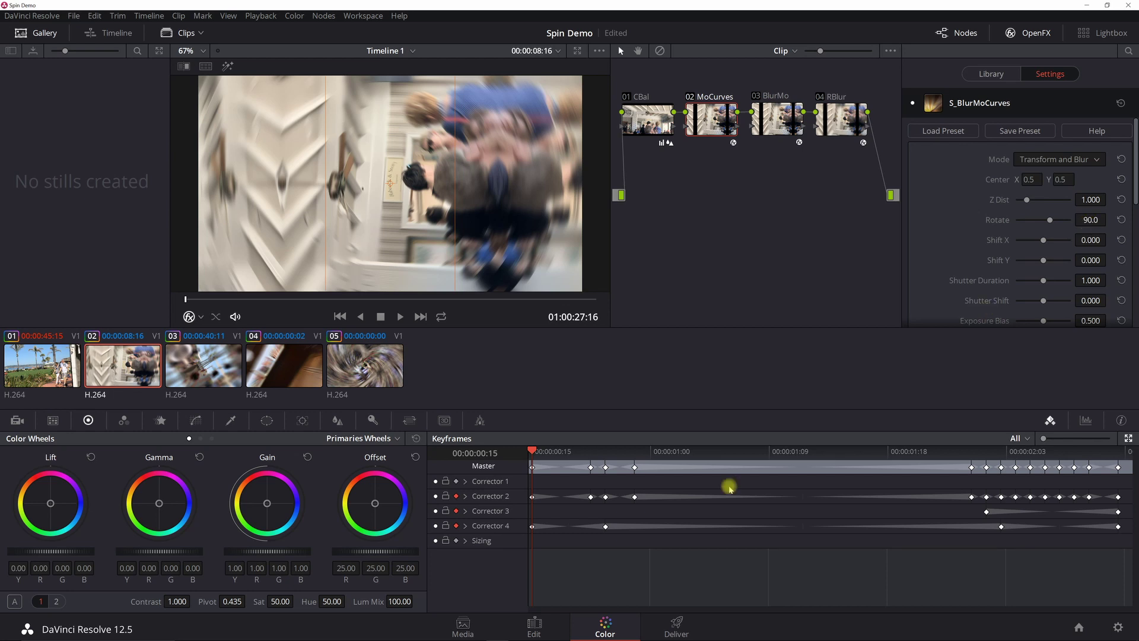
left_click(590, 452)
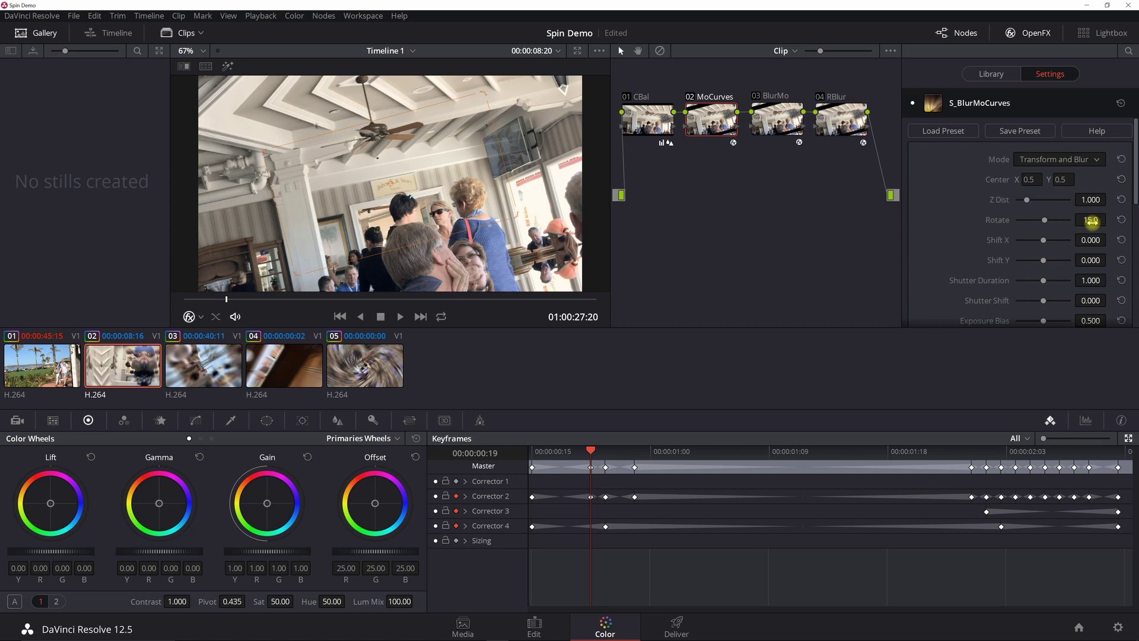
left_click(605, 452)
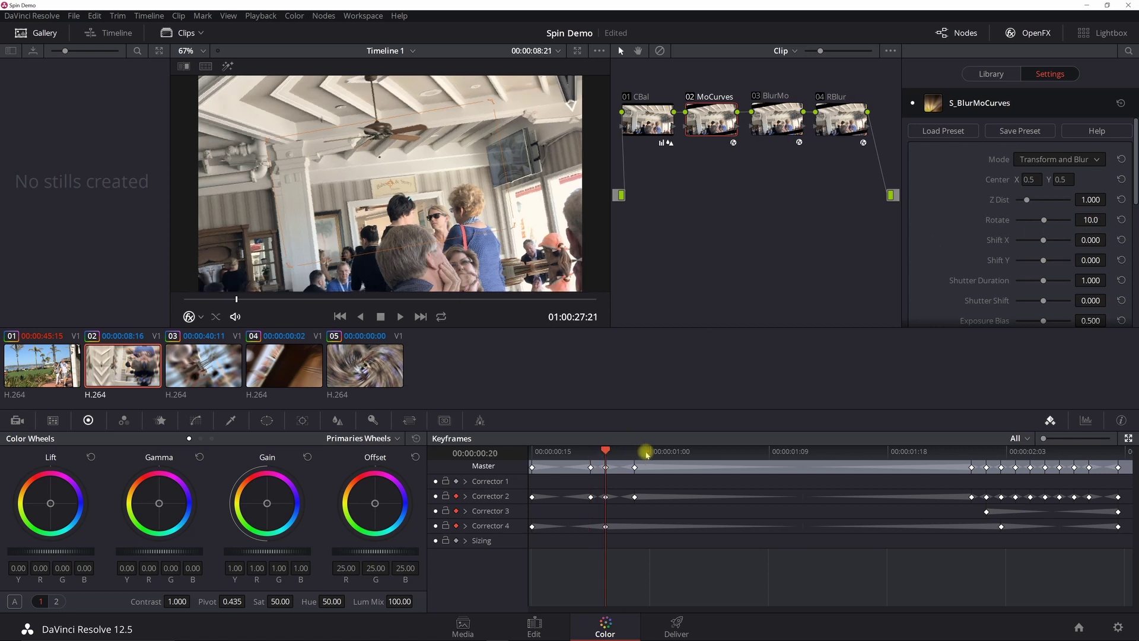
left_click(634, 453)
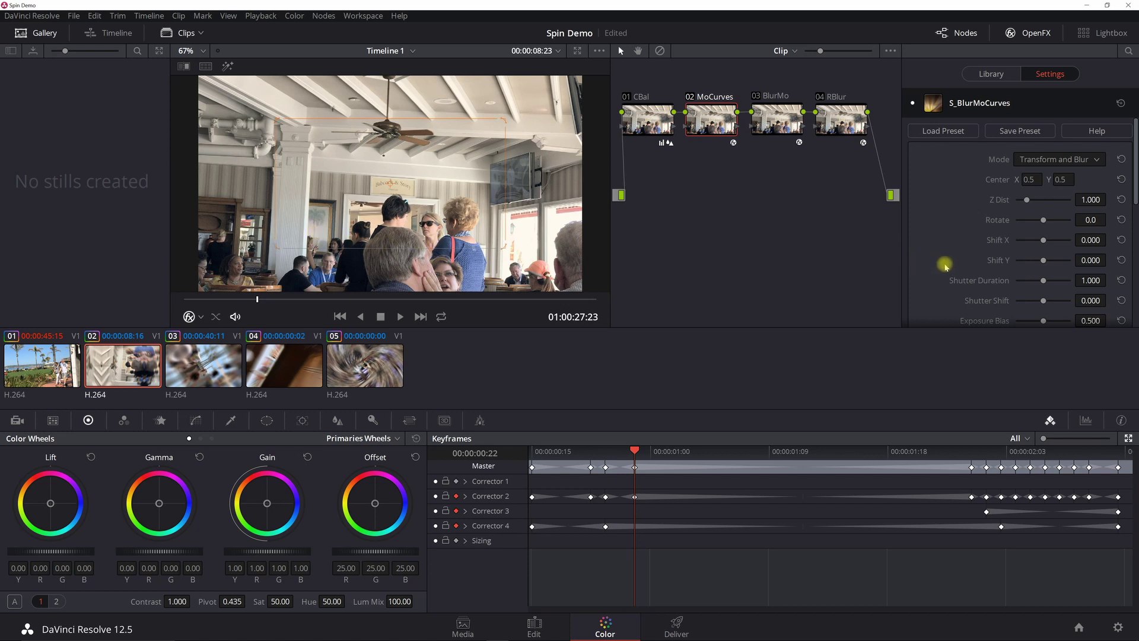
scroll(944, 265, "down", 3)
scroll(945, 265, "down", 1)
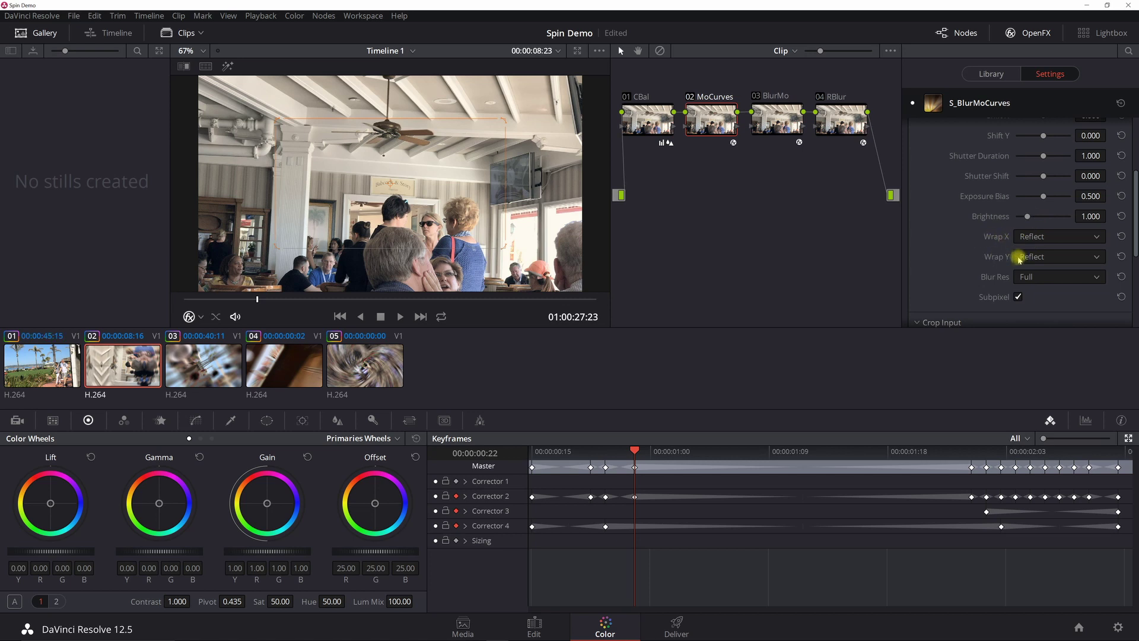
scroll(1032, 247, "up", 4)
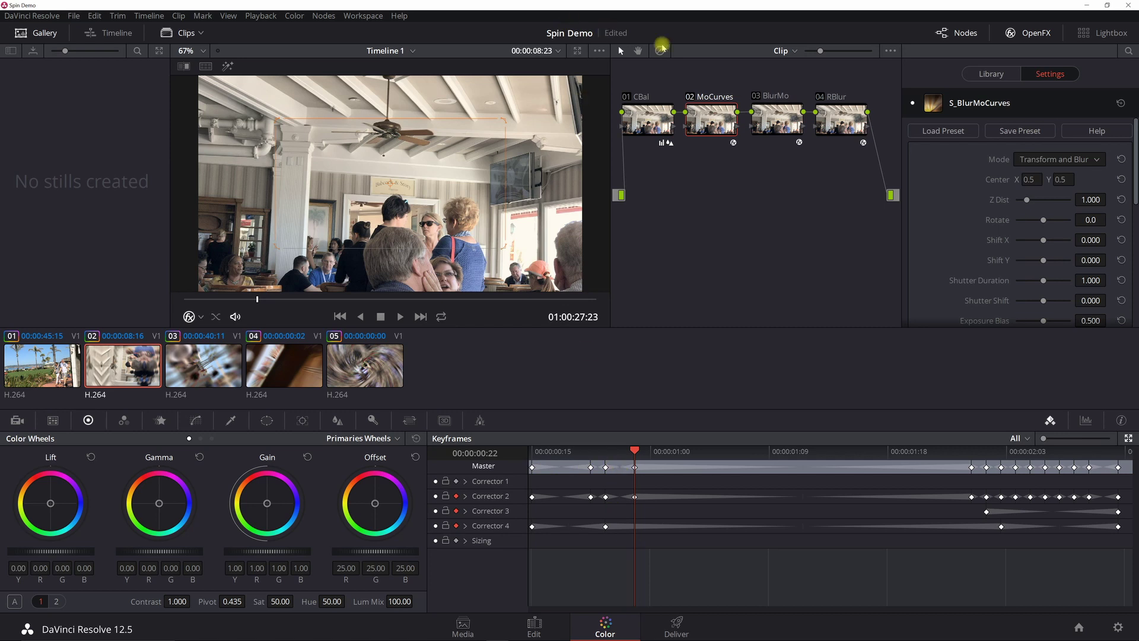
Examine the second clip's RBlur Smooth Strength at its opening keyframe and at 00:00:00:20.
left_click(837, 117)
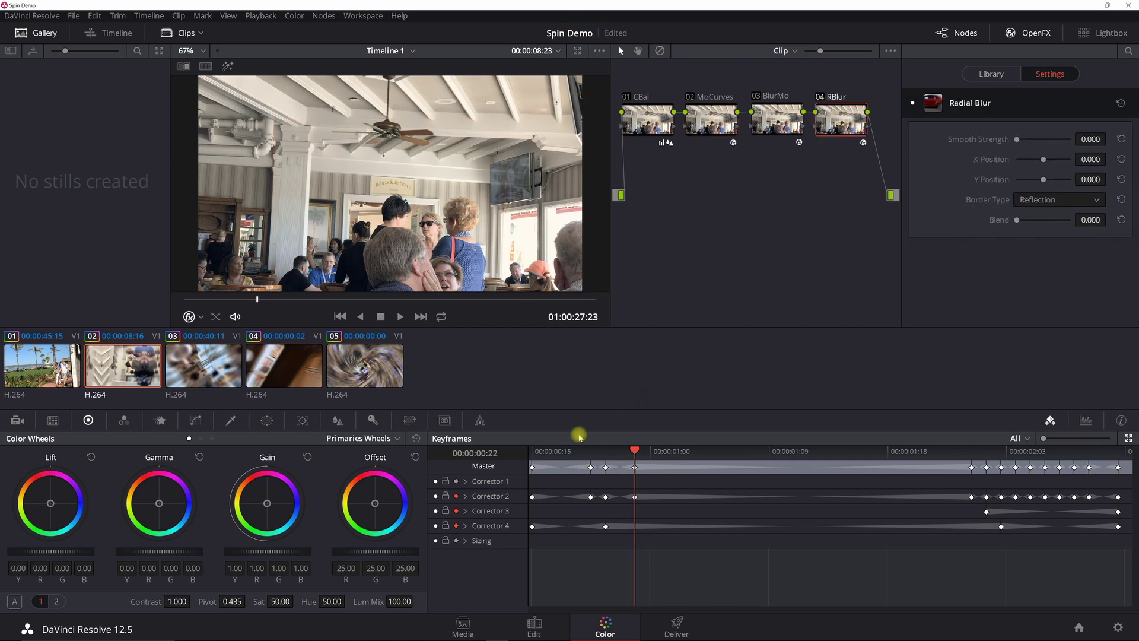
left_click(532, 452)
left_click(531, 527)
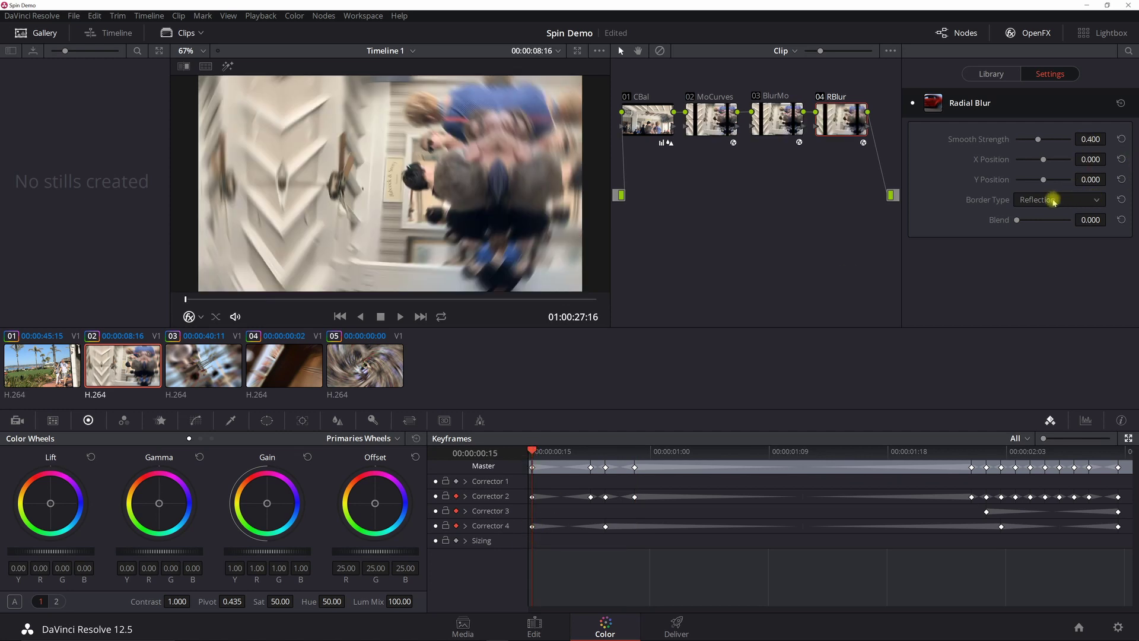
left_click(605, 452)
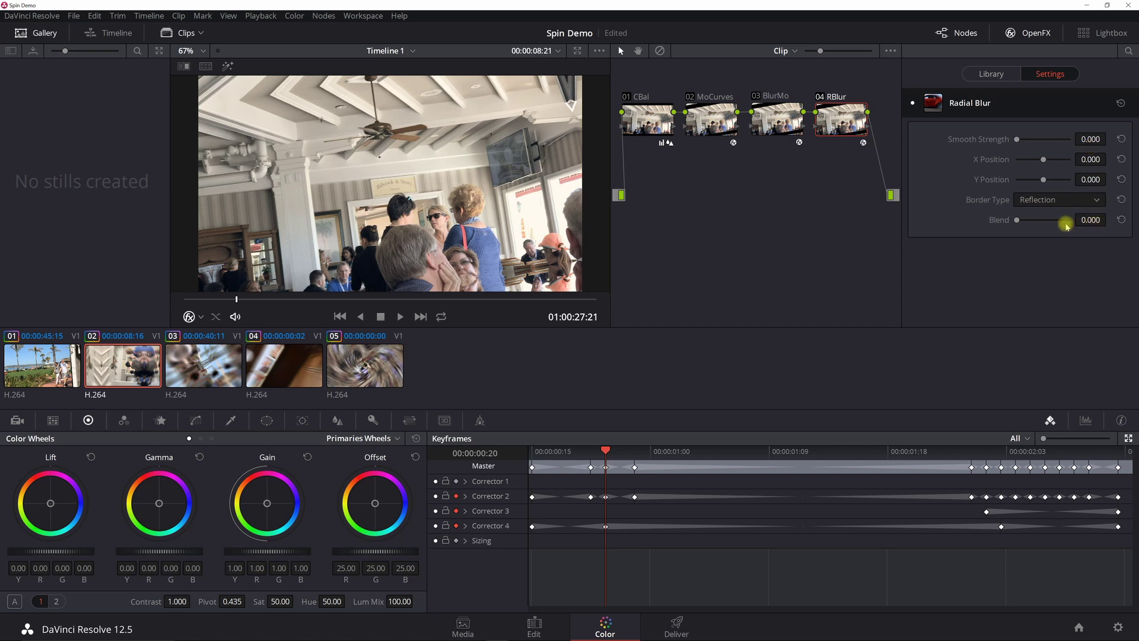
Scrub through the second clip's closing keyframes from 00:00:01:21 to its last frame at 00:00:02:07.
left_click(973, 456)
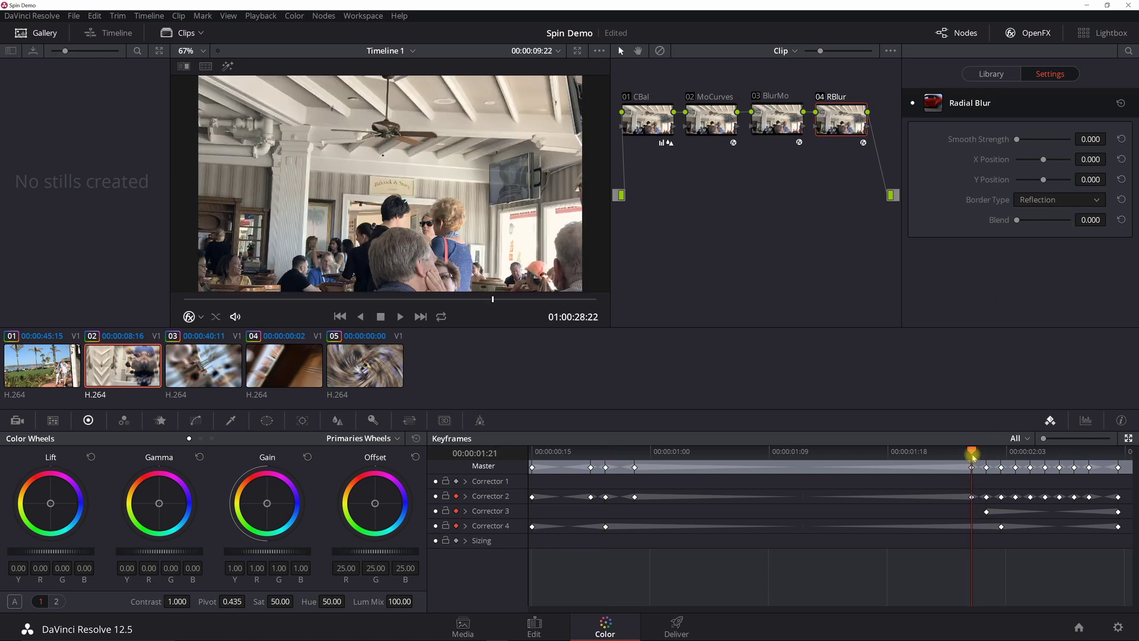
left_click_drag(973, 456, 1044, 460)
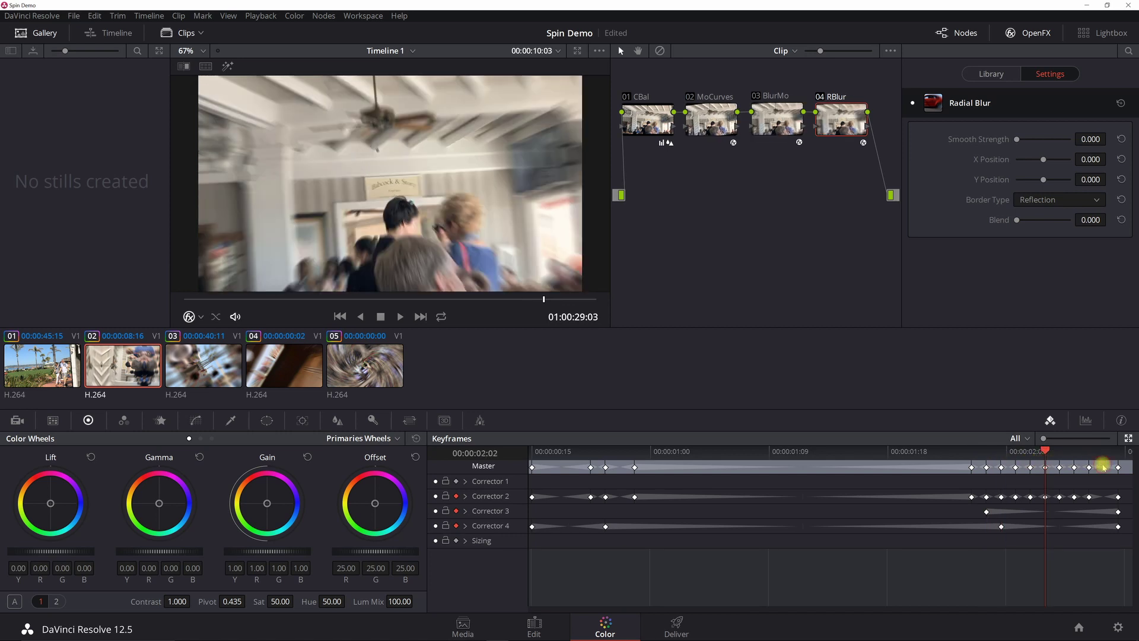
left_click(1083, 455)
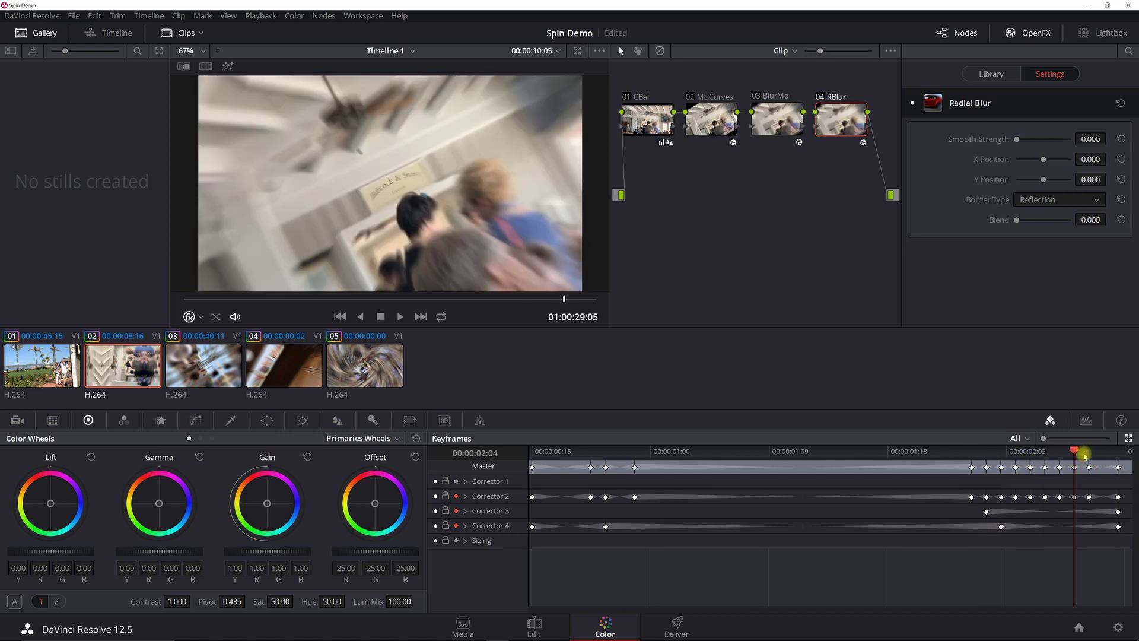
left_click_drag(1083, 454, 973, 454)
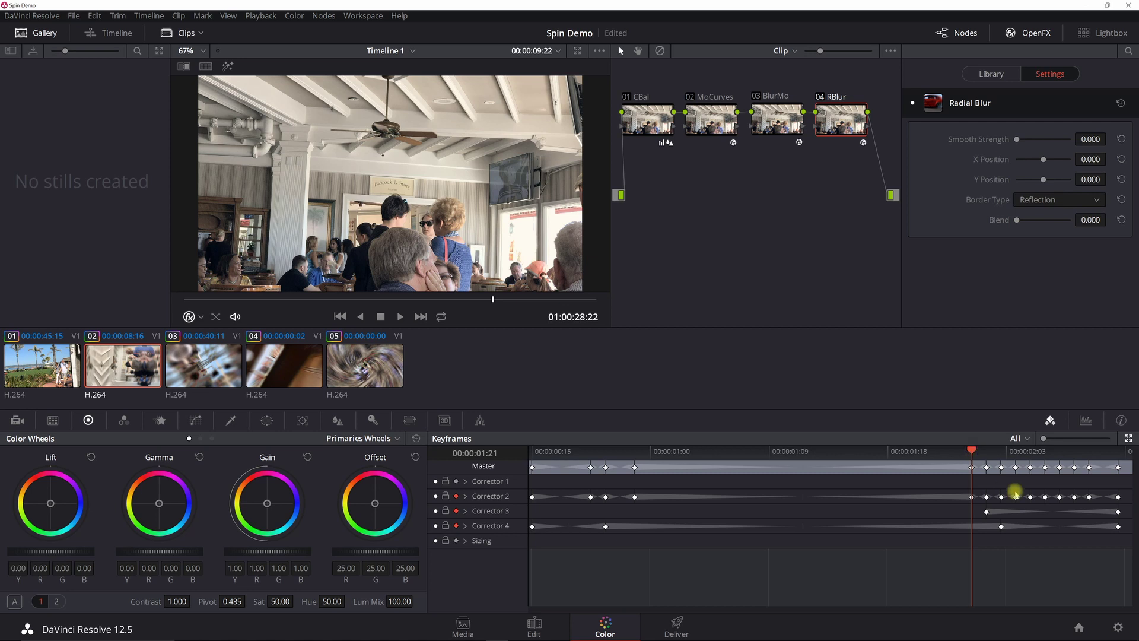
left_click(1119, 453)
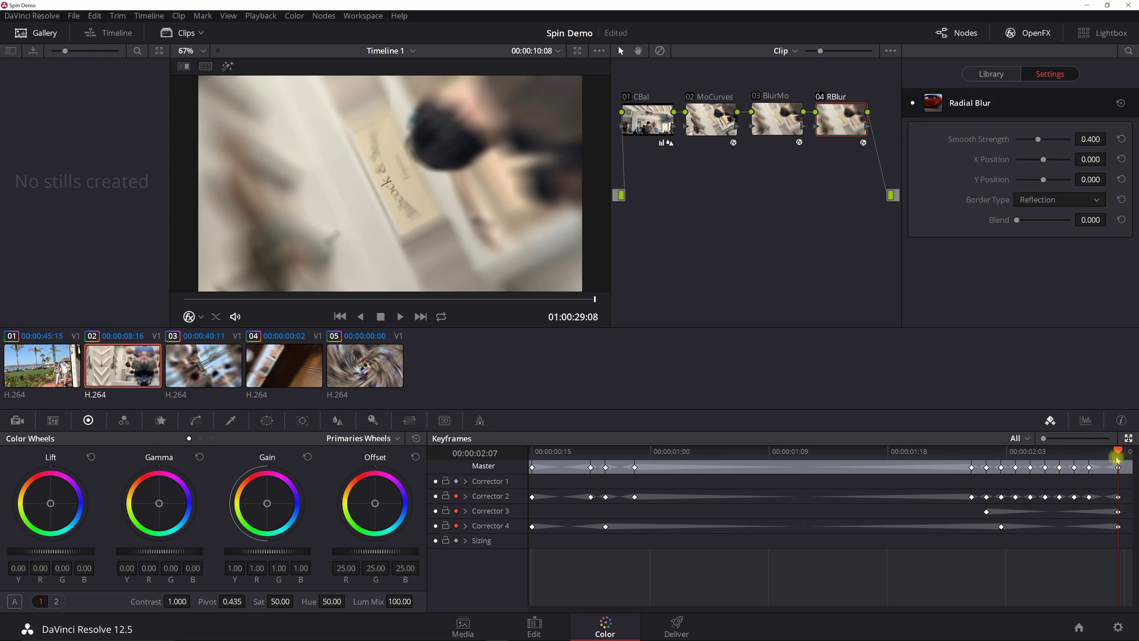
Show the second clip's MoCurves settings and disable its BlurMo and RBlur nodes.
left_click(702, 119)
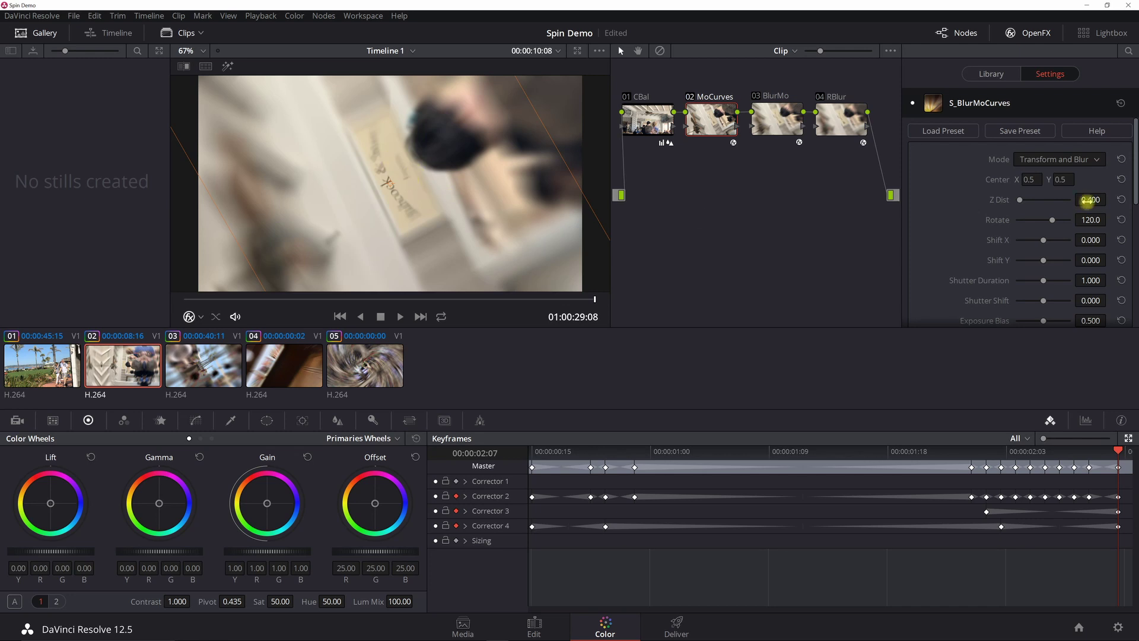
left_click(756, 95)
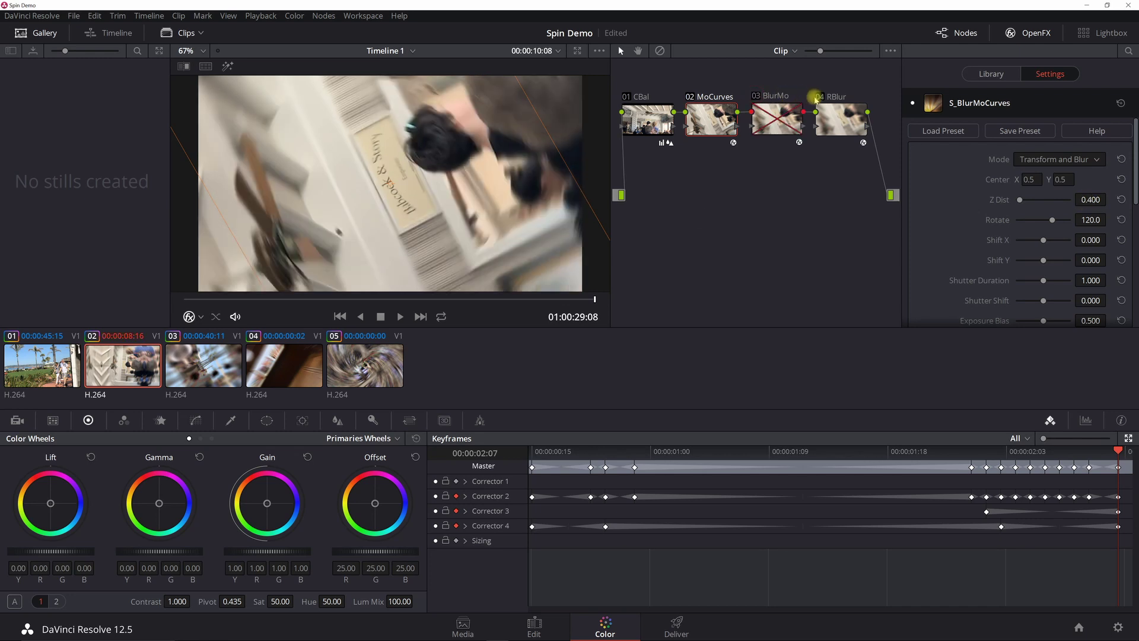
left_click(820, 97)
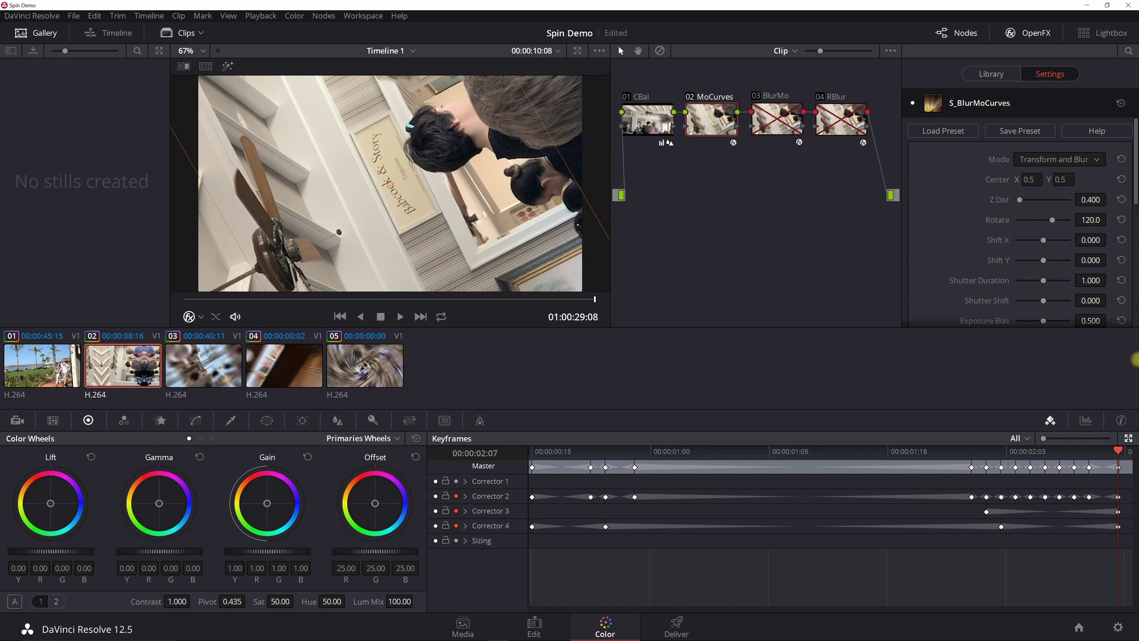
Step back frame by frame from 00:00:02:07 to 00:00:02:03 to examine the Z Dist and Rotate keyframe values.
key("Left")
key("Left")
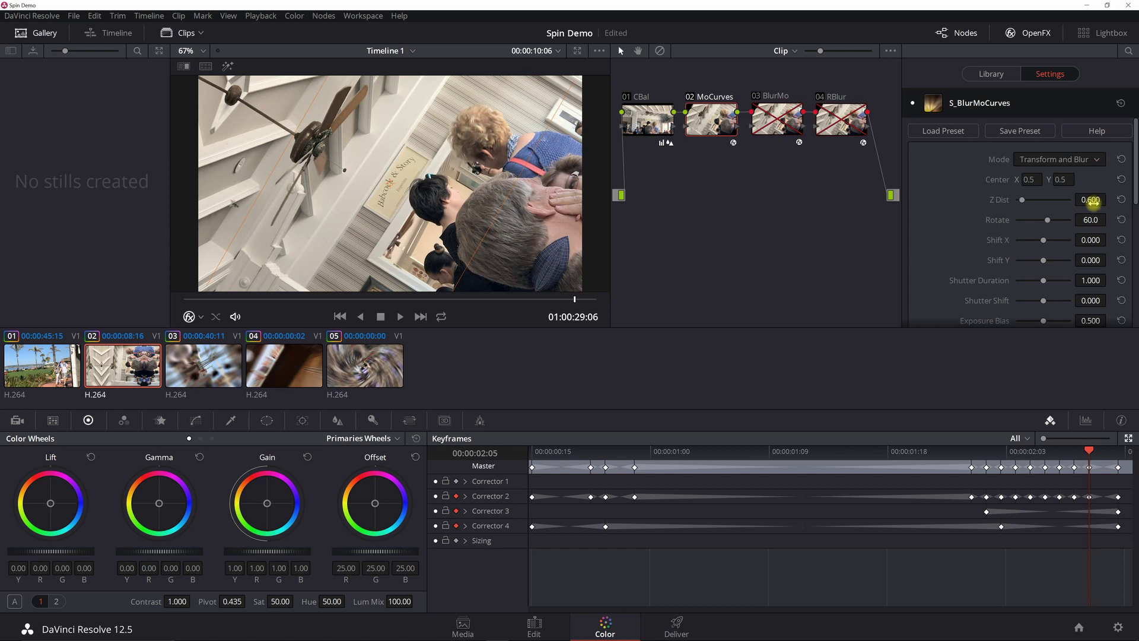
key("Left")
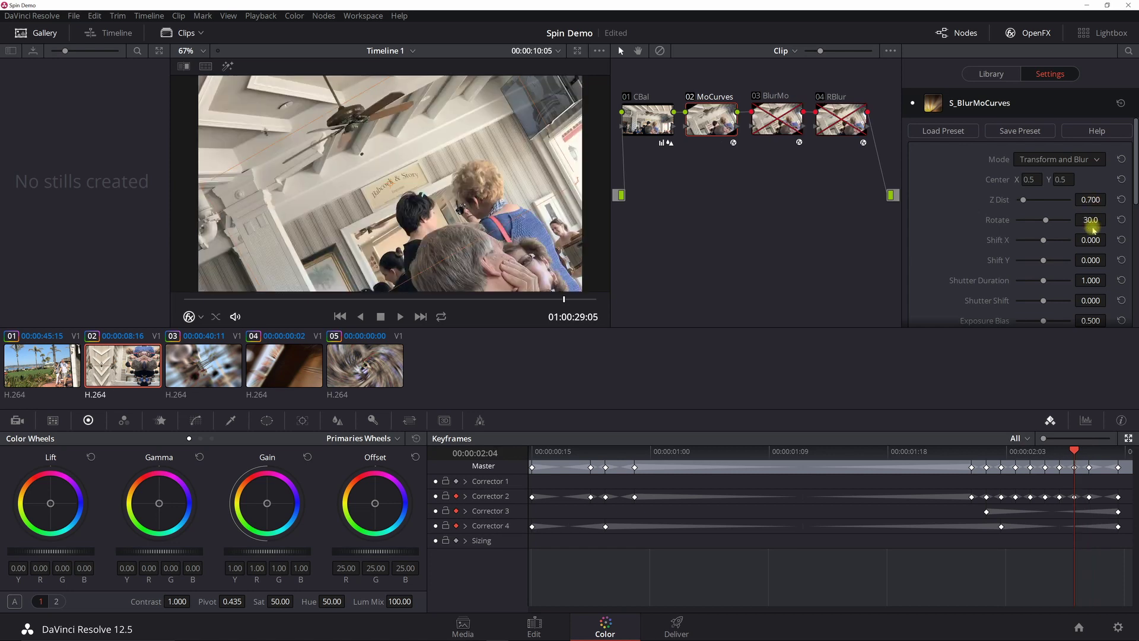
key("Left")
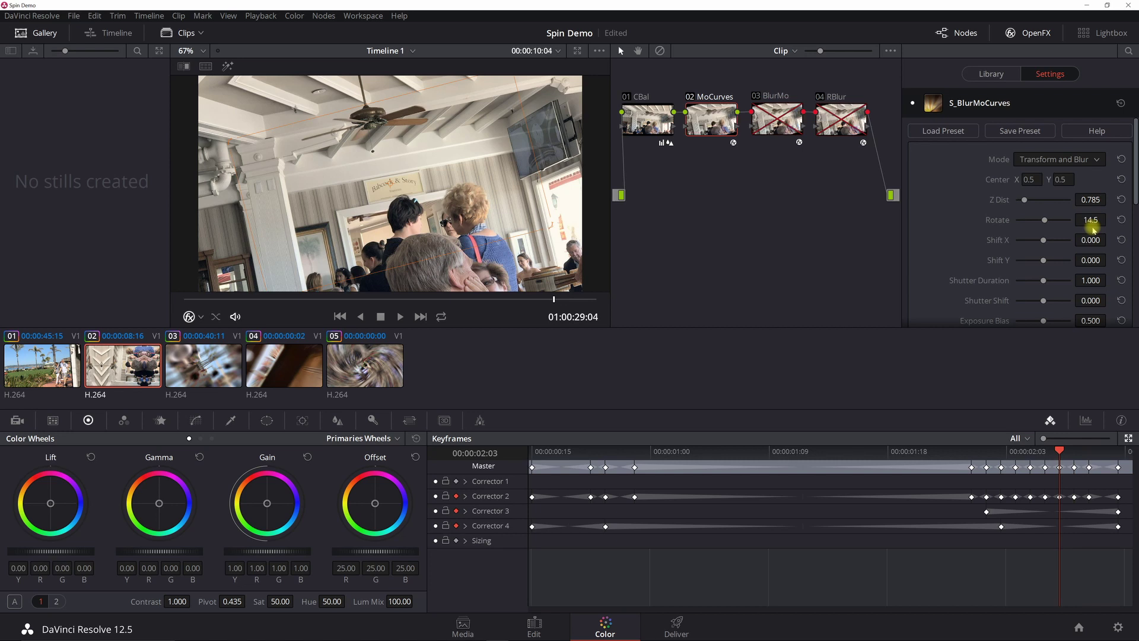
Step back frame by frame from 00:00:02:03 to 00:00:01:21 to examine the second clip's MoCurves Z Dist and Rotate values.
key("Left")
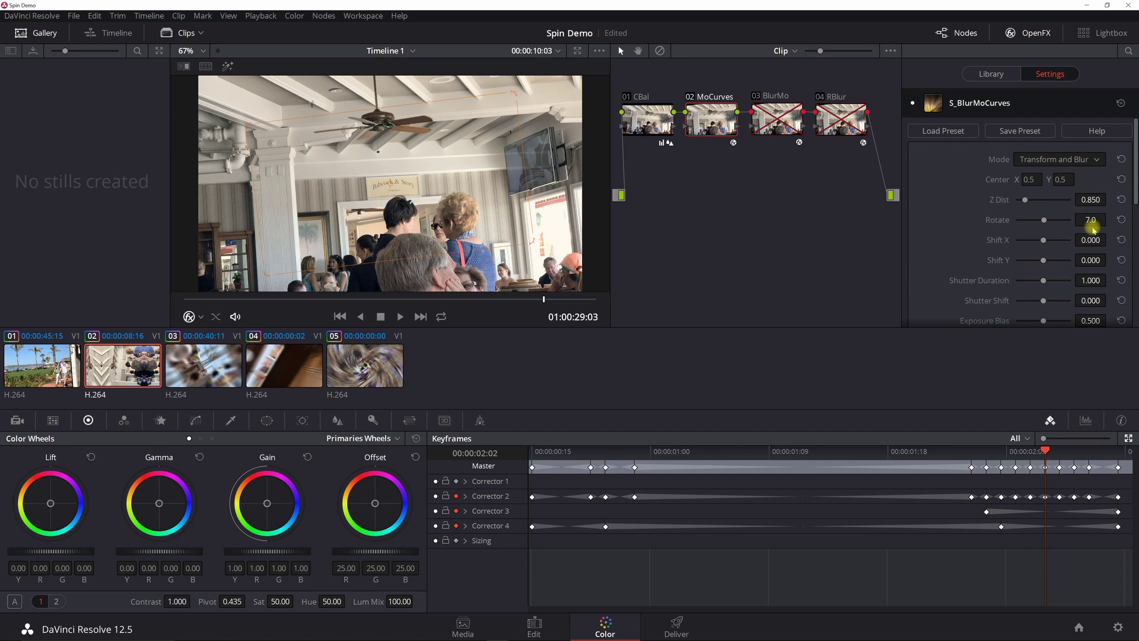
key("Left")
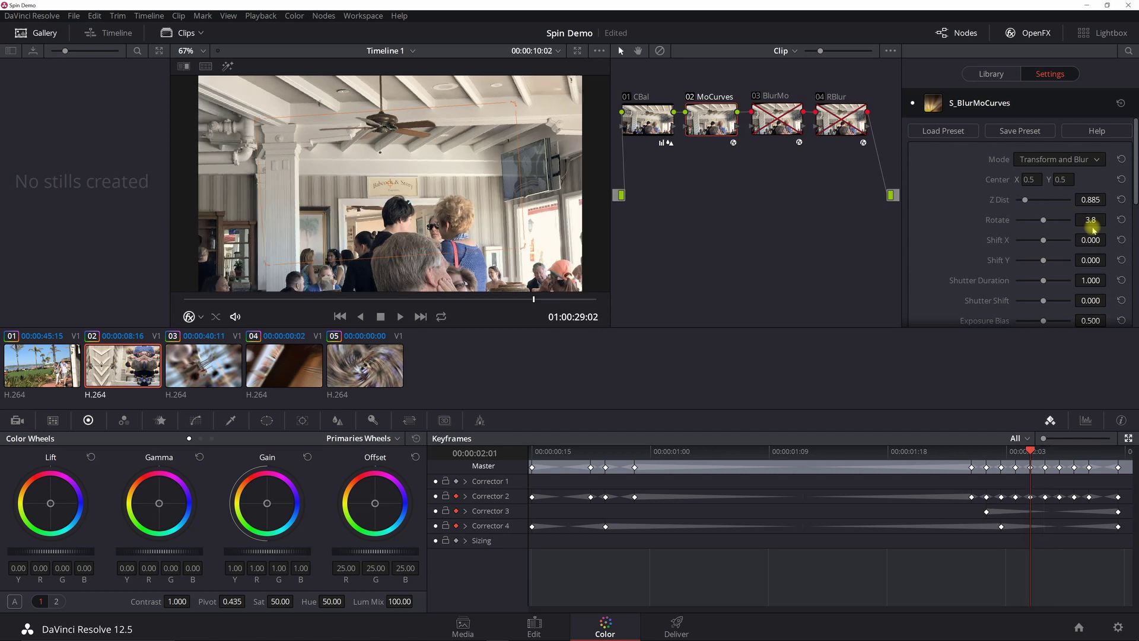
key("Left")
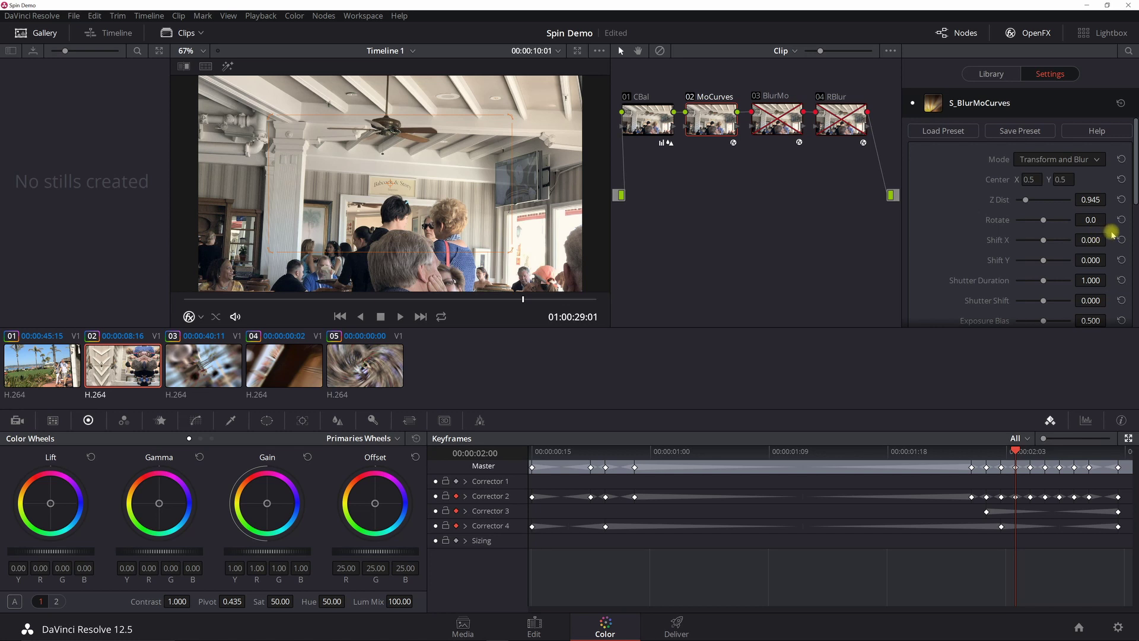
key("Left")
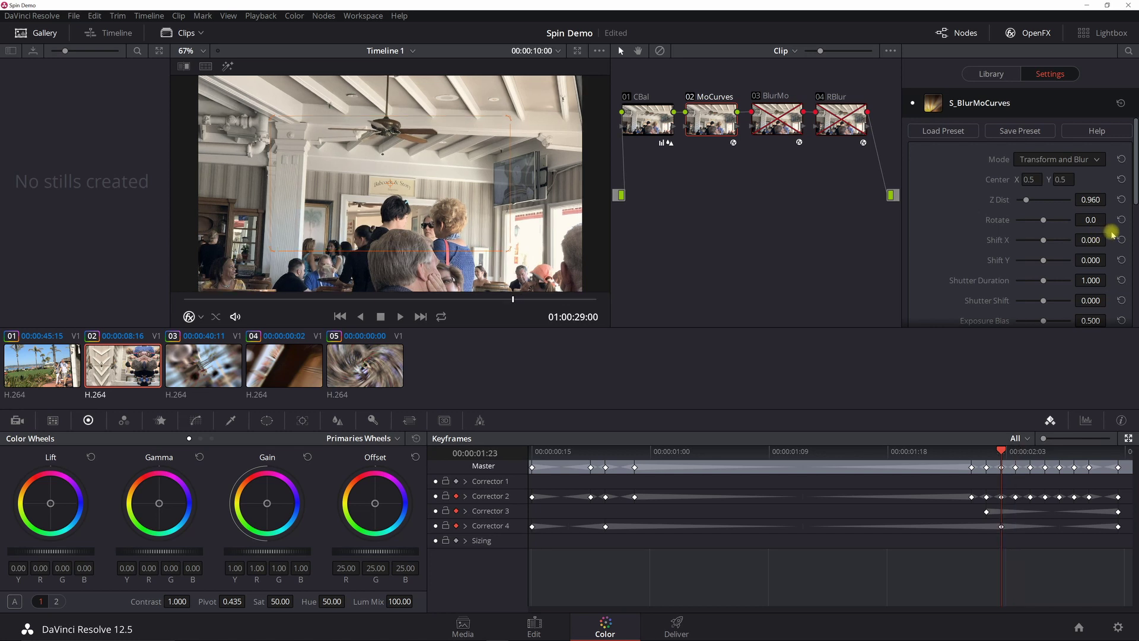
key("Left")
key("Left")
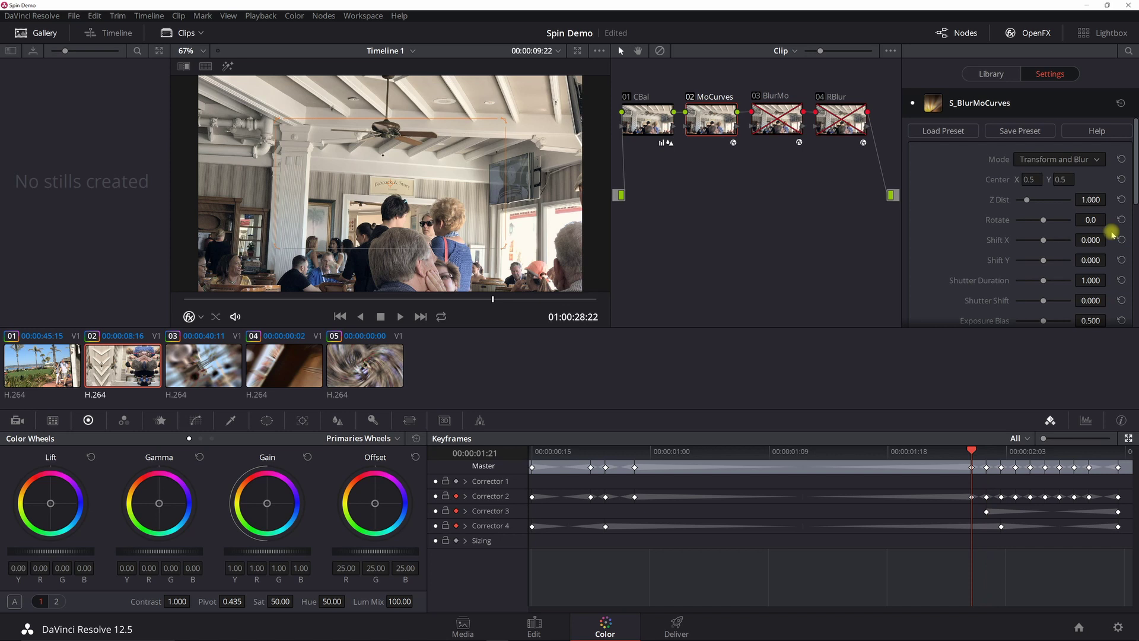
key("Right")
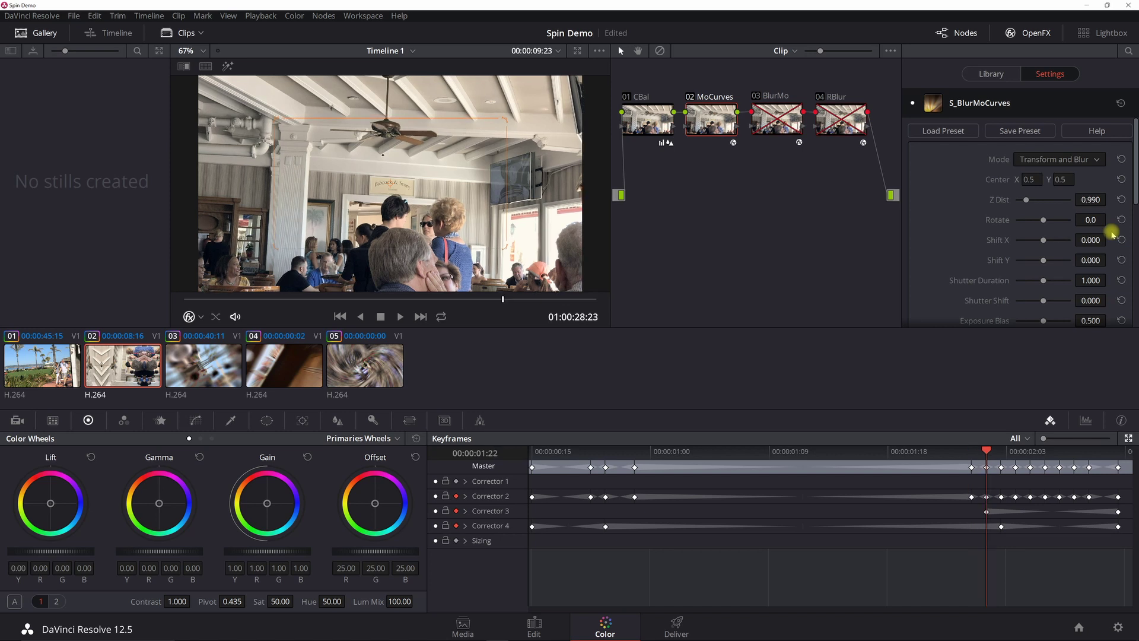
key("Right")
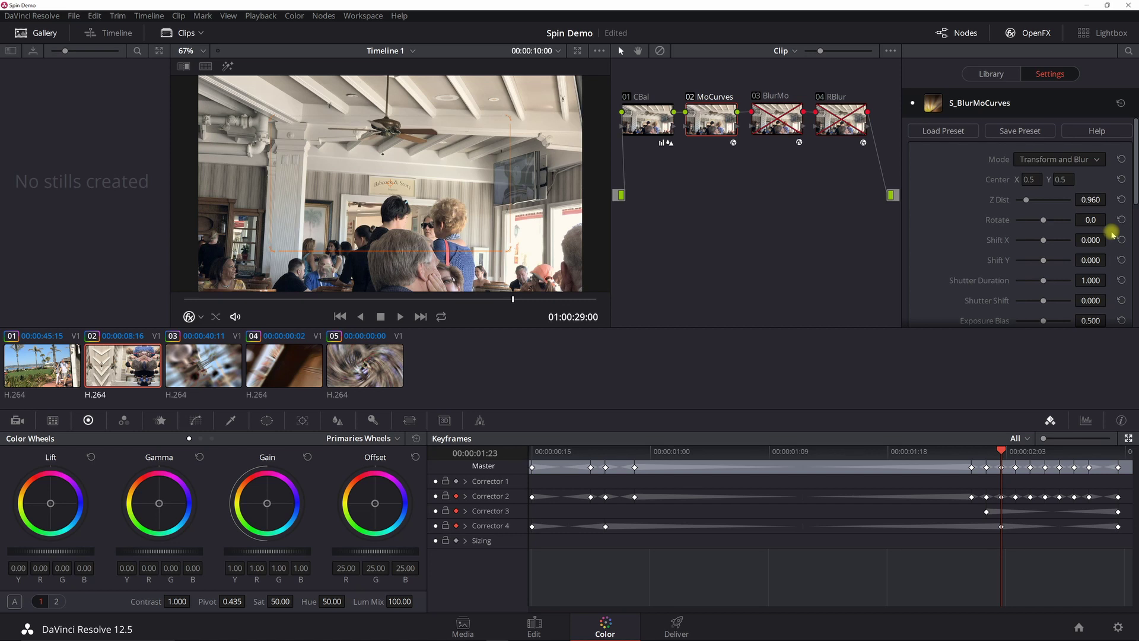
left_click(972, 453)
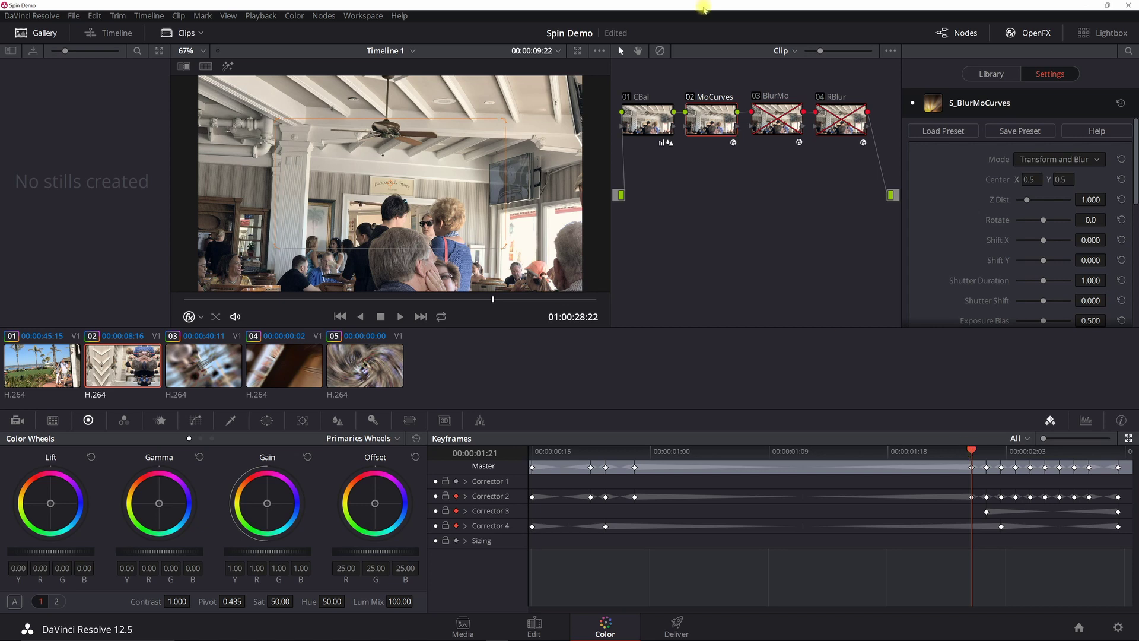
Enable the second clip's BlurMo node and move Corrector 3's first keyframe one frame later, to 00:00:01:23.
left_click(760, 94)
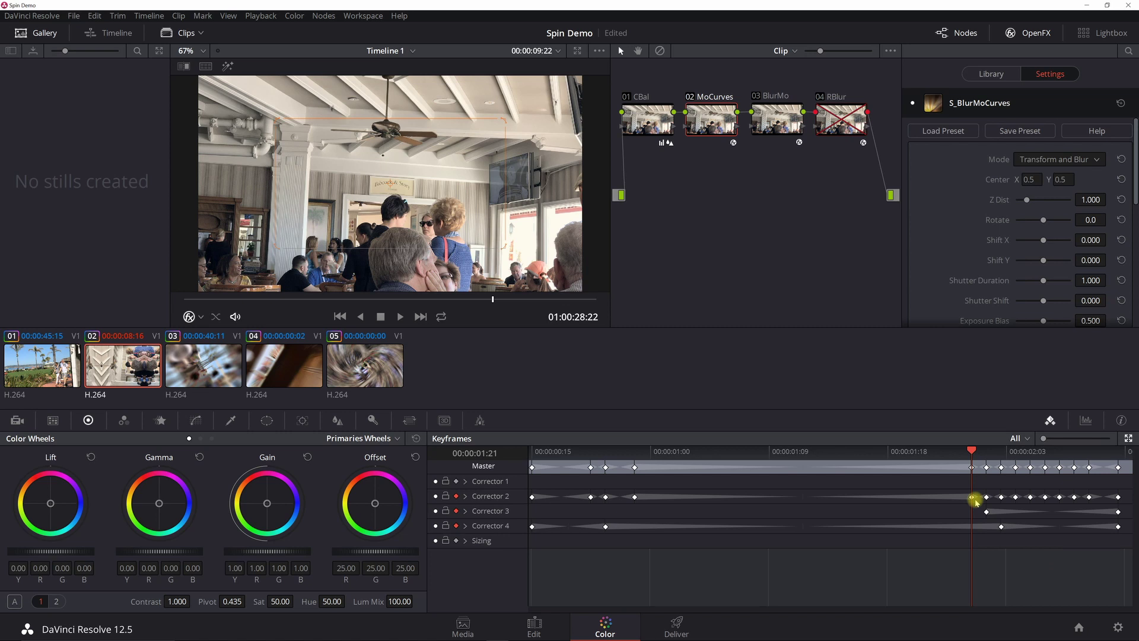
left_click(974, 473)
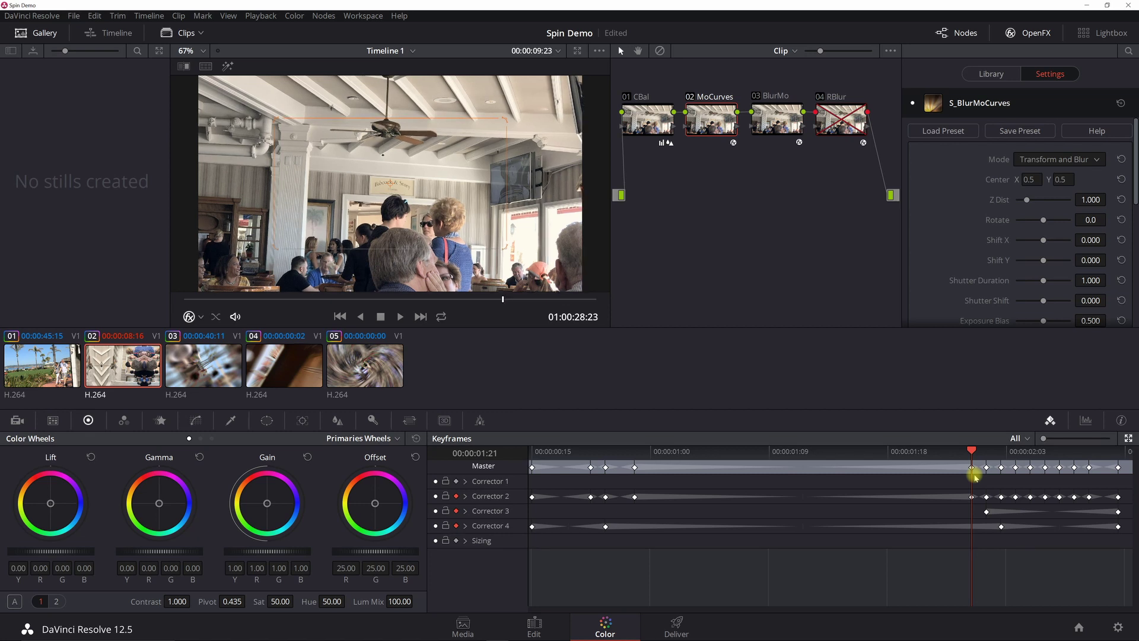
key("Right")
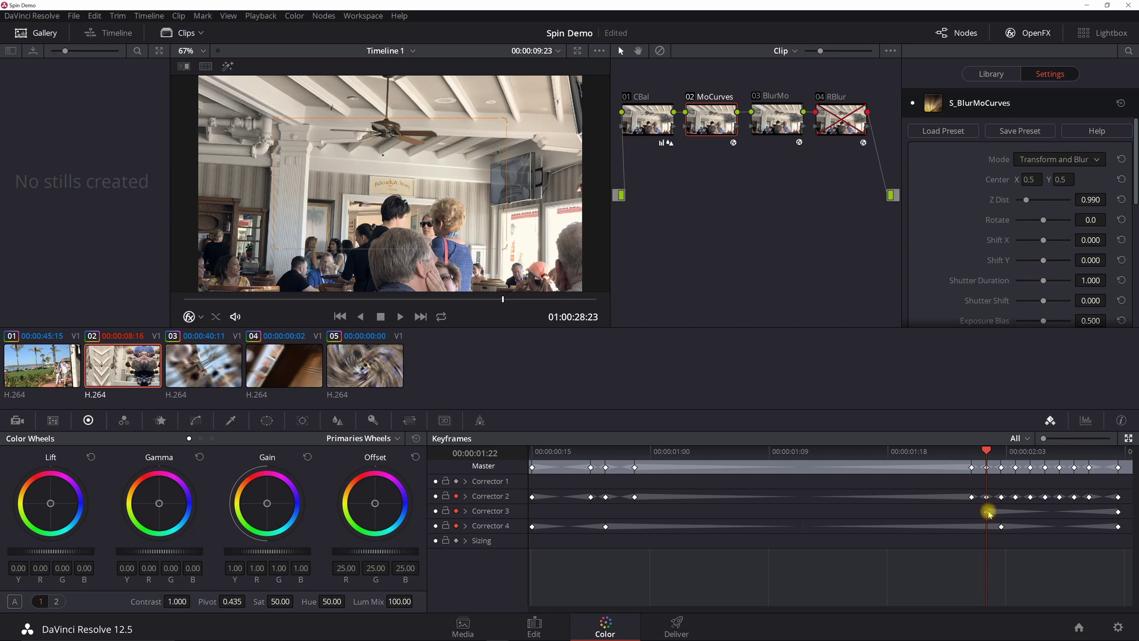
left_click_drag(988, 510, 1001, 512)
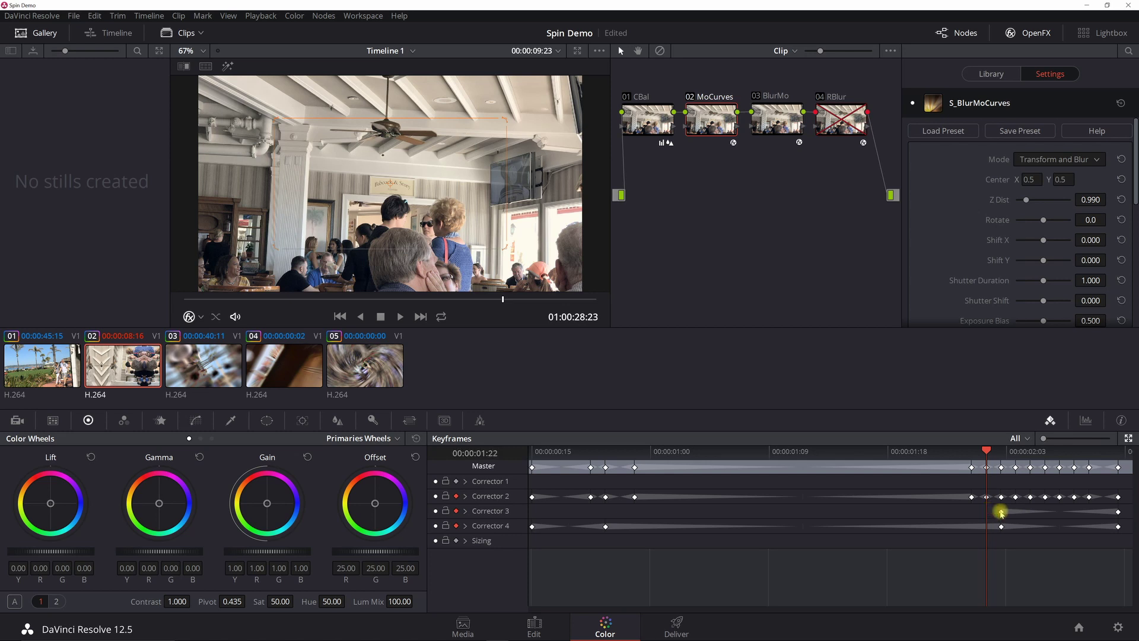
Try a To Z Dist of 0.80 on the BlurMo node at 00:00:01:23 and restore it to 1.
left_click(1001, 451)
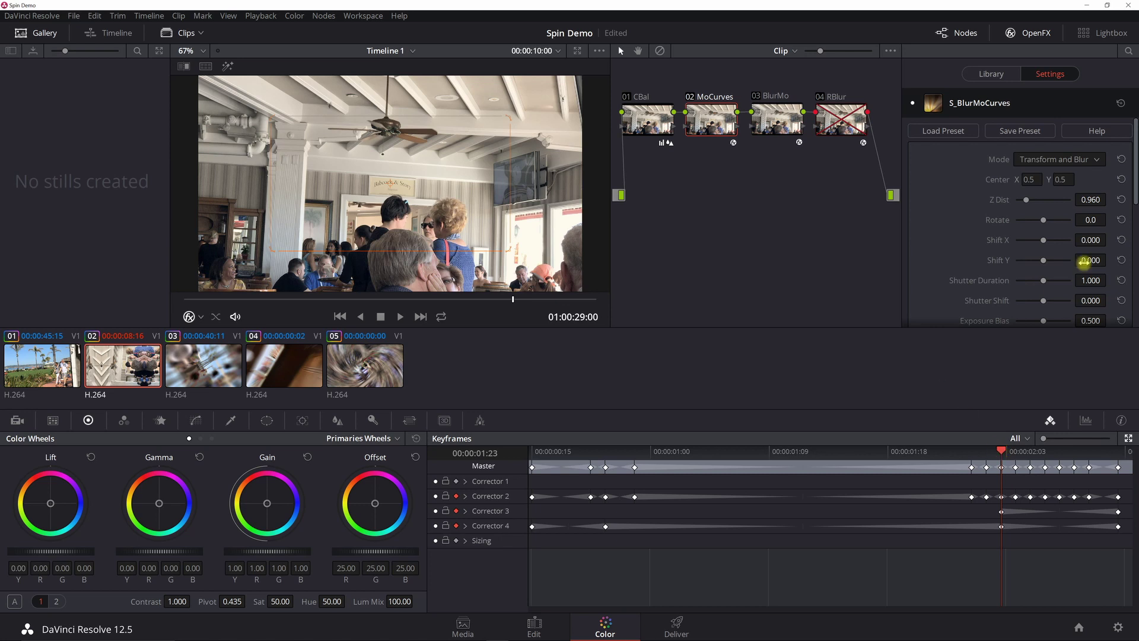
left_click(764, 112)
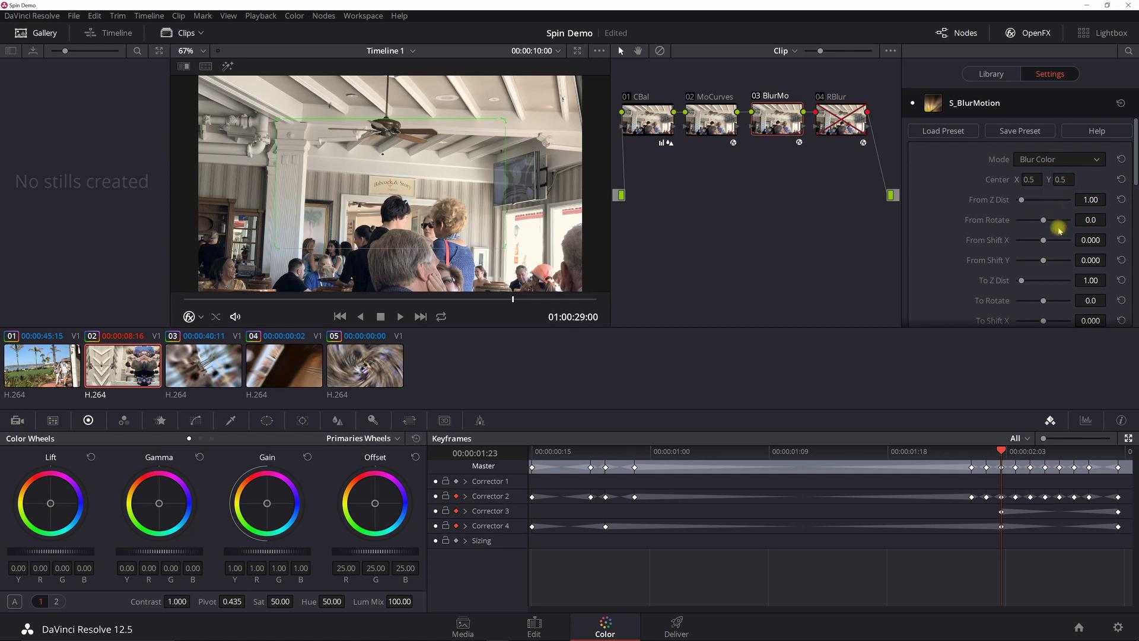
scroll(1066, 255, "down", 3)
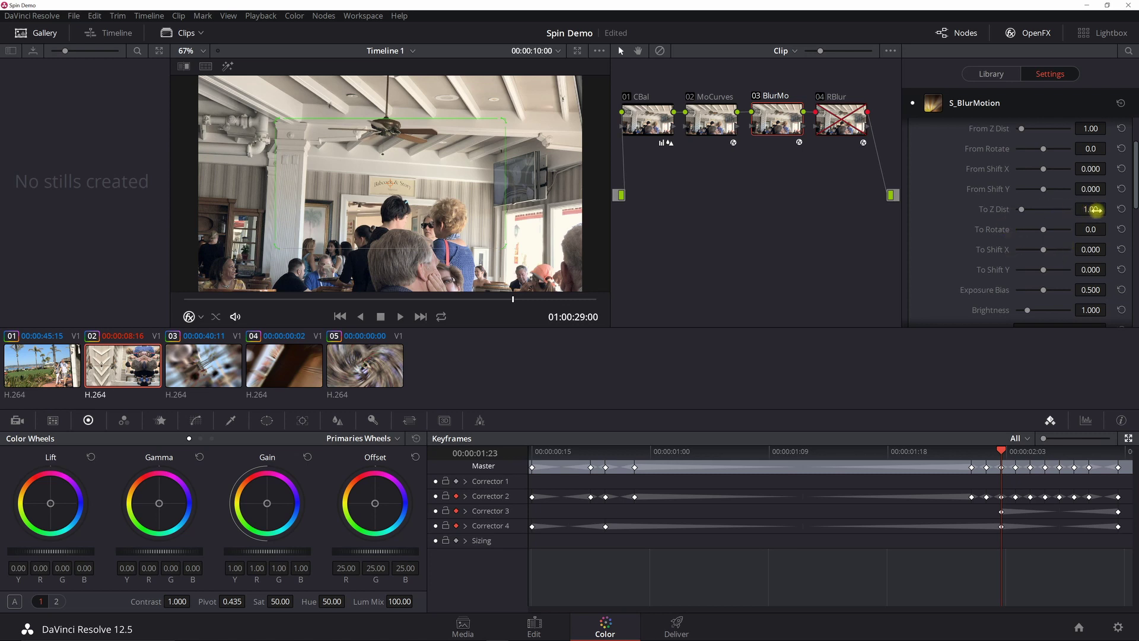
mouse_move(1092, 210)
left_mouse_down()
mouse_move(1120, 209)
mouse_move(1076, 212)
left_mouse_up()
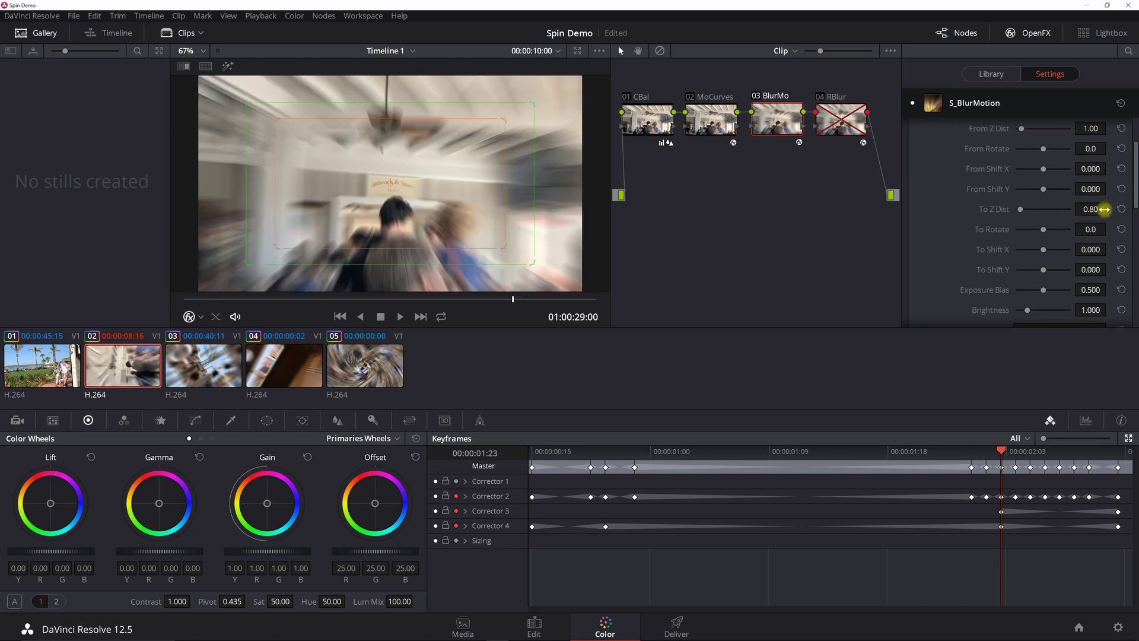
double_click(1088, 210)
type("1")
key("Return")
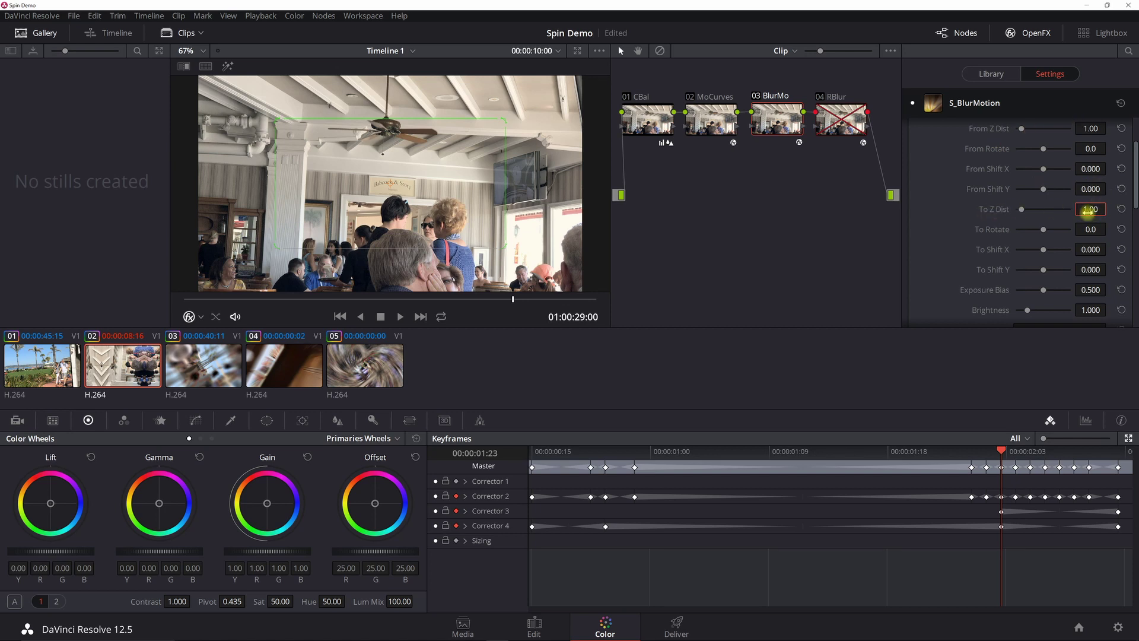
Enable the RBlur node at the second clip's last frame and examine its Smooth Strength there and at 00:00:01:23.
left_click(1119, 452)
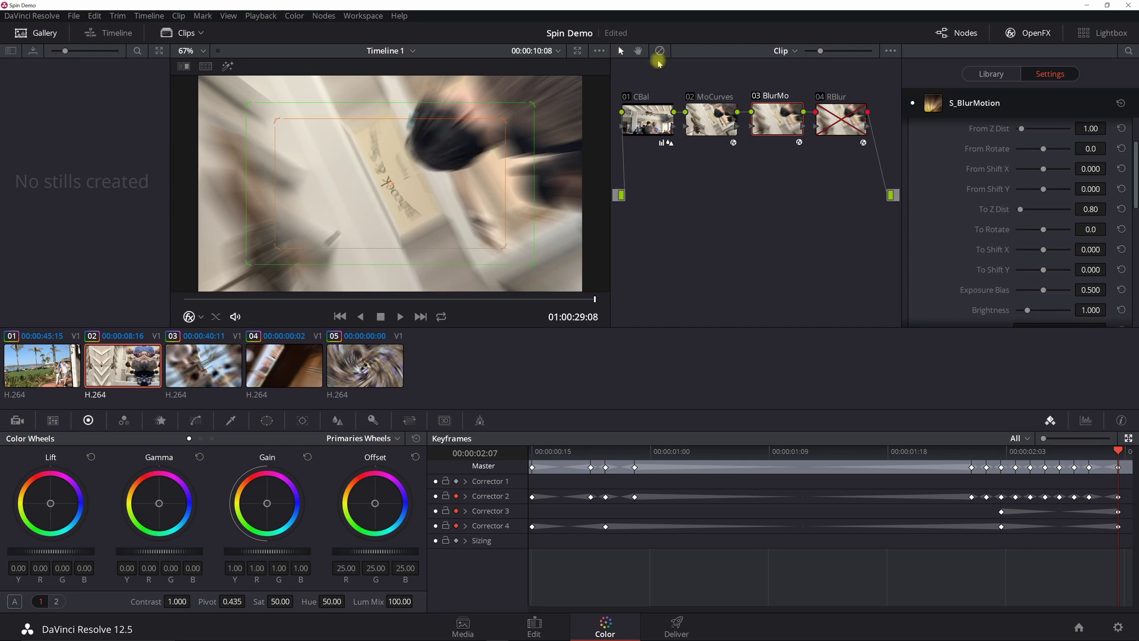
left_click(827, 97)
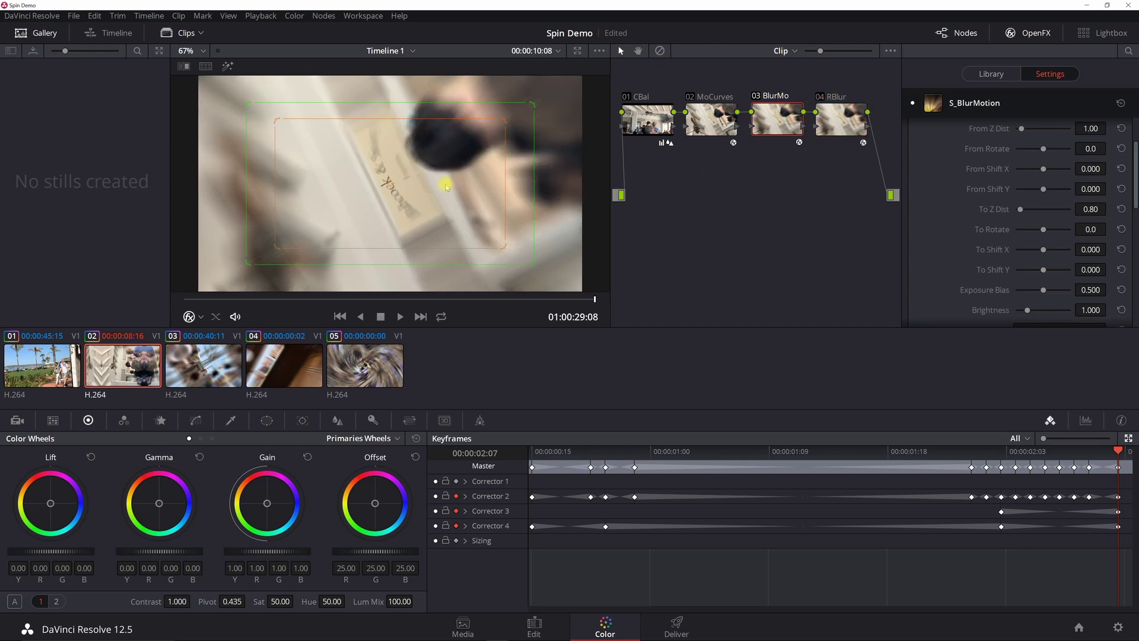
scroll(1120, 183, "up", 3)
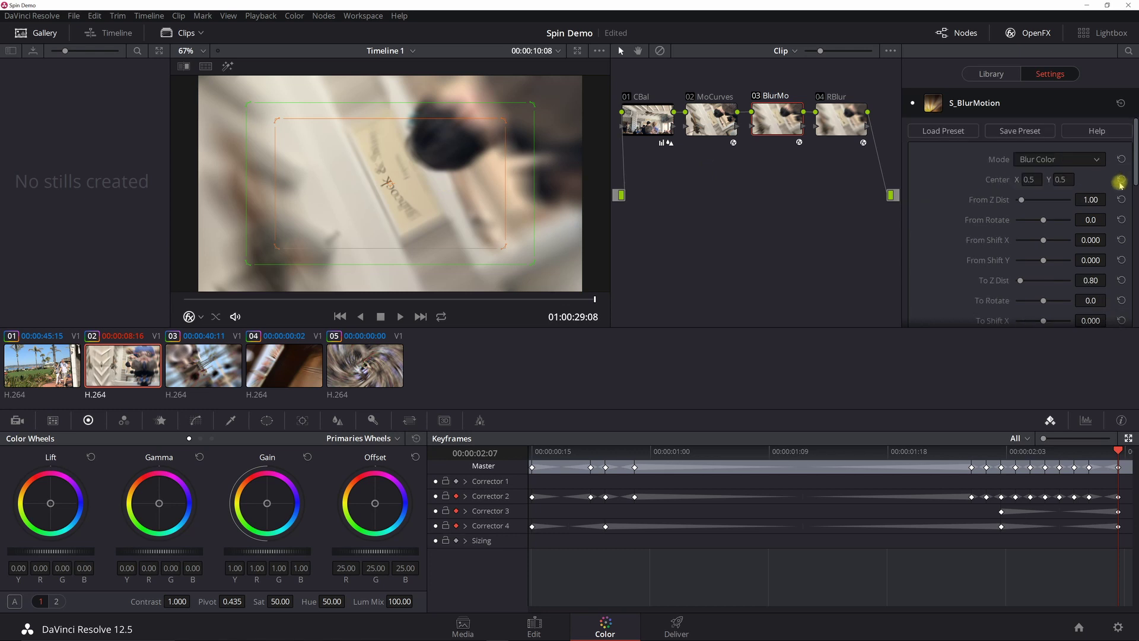
left_click(837, 122)
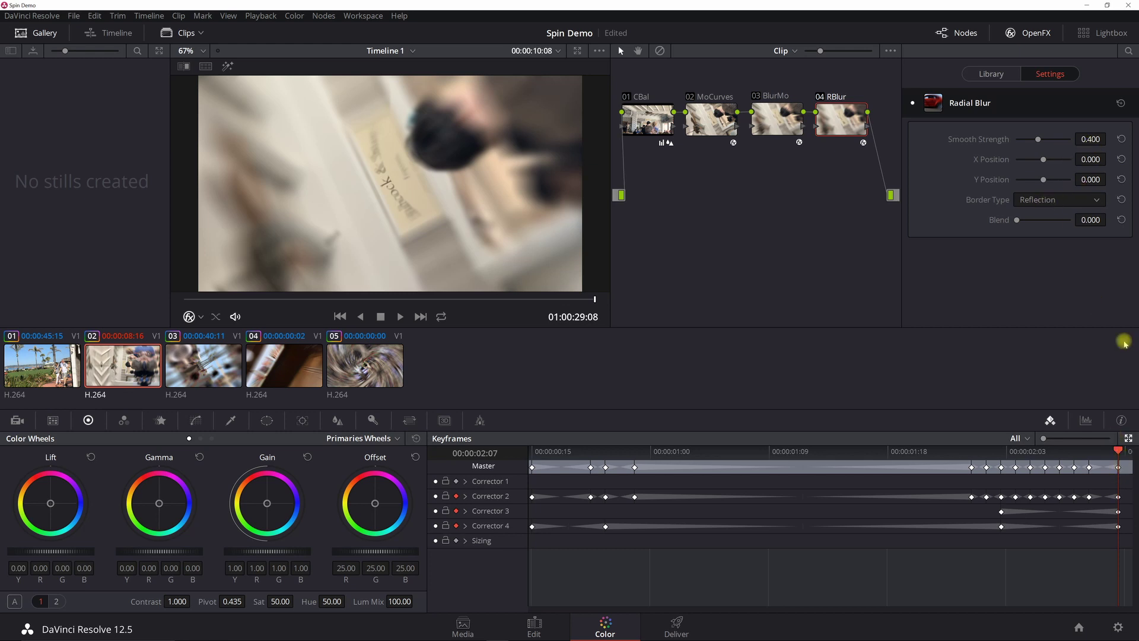
left_click(1002, 451)
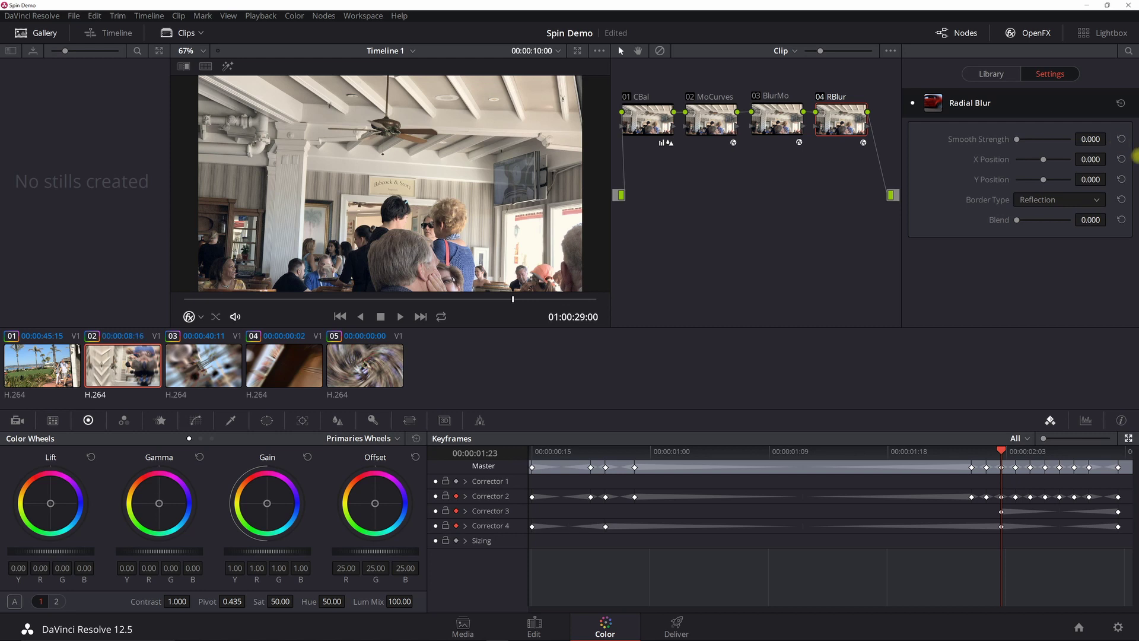
Show the third clip's MoCurves settings and disable its BlurMo and RBlur nodes.
left_click(208, 361)
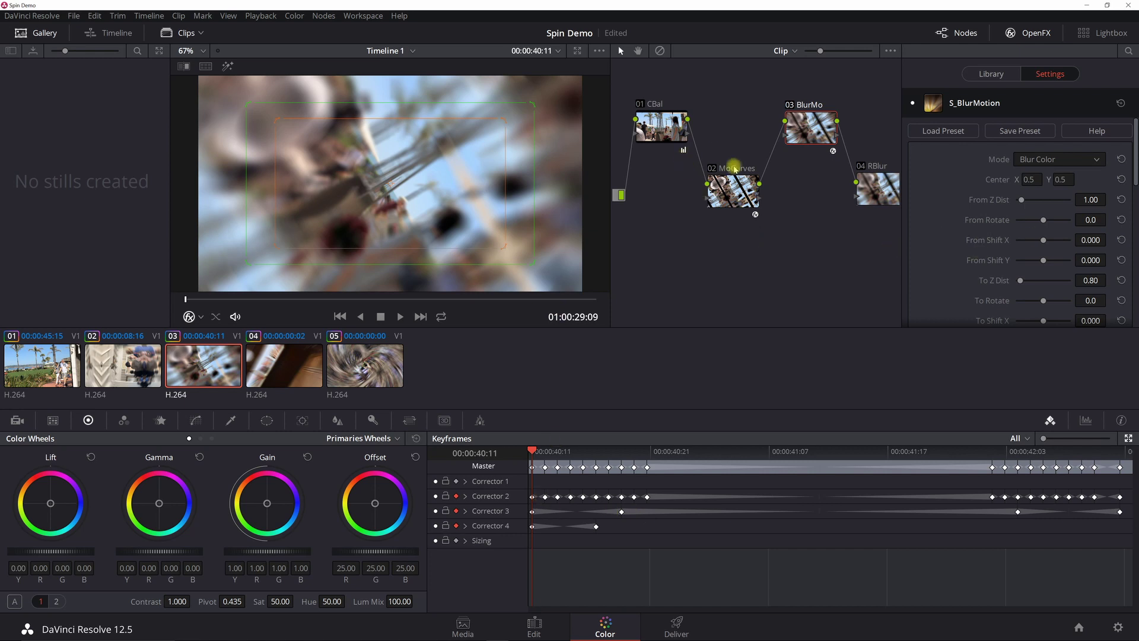
left_click(722, 184)
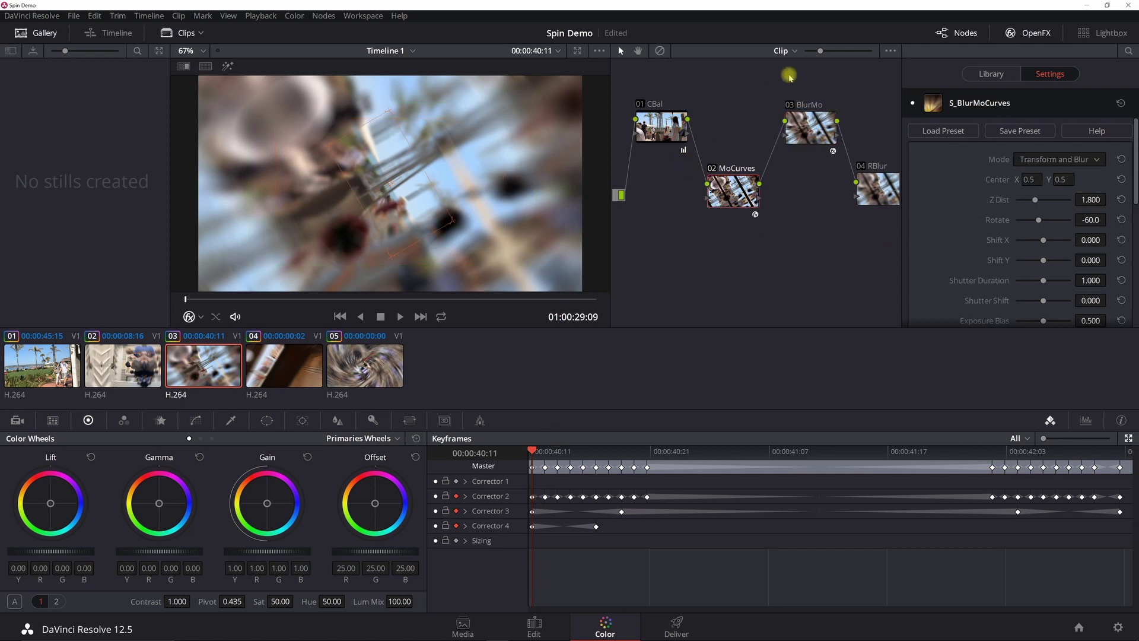
left_click(791, 105)
left_click(860, 166)
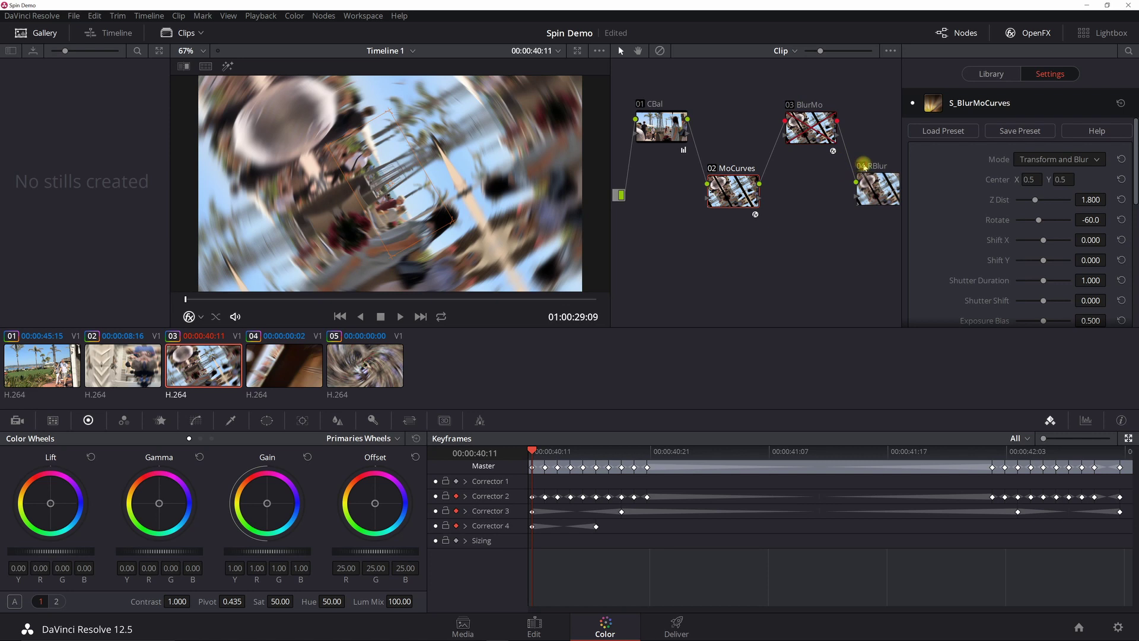
left_click(724, 191)
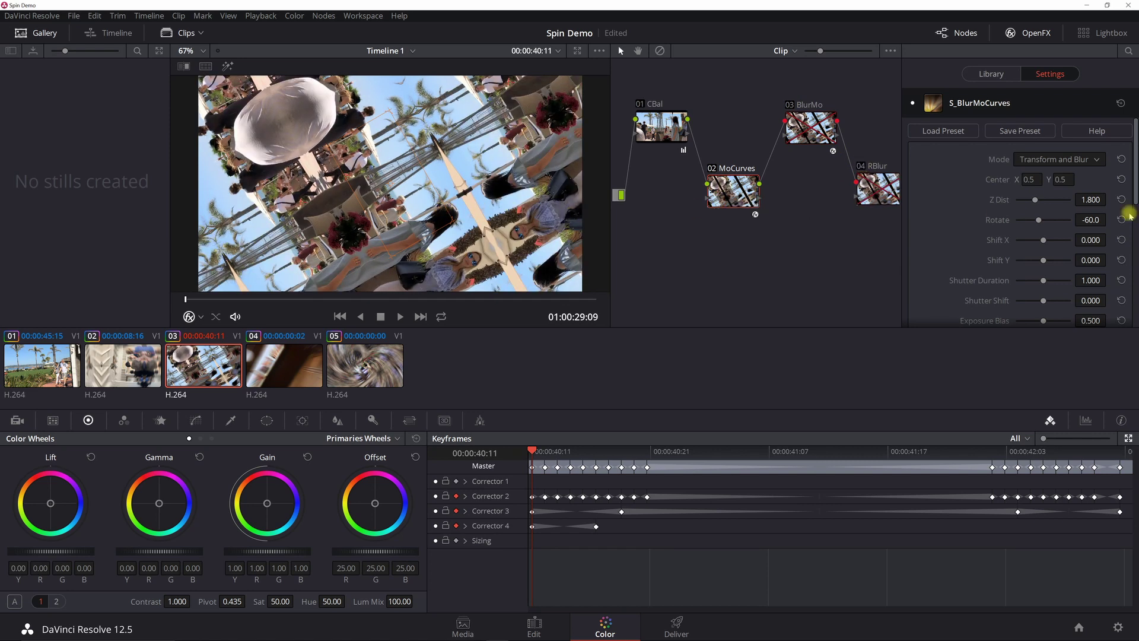
Examine the third clip's Z Dist and Rotate values frame by frame from 00:00:40:11 to 00:00:40:20.
left_click(1090, 219)
left_click(1090, 239)
left_click(544, 454)
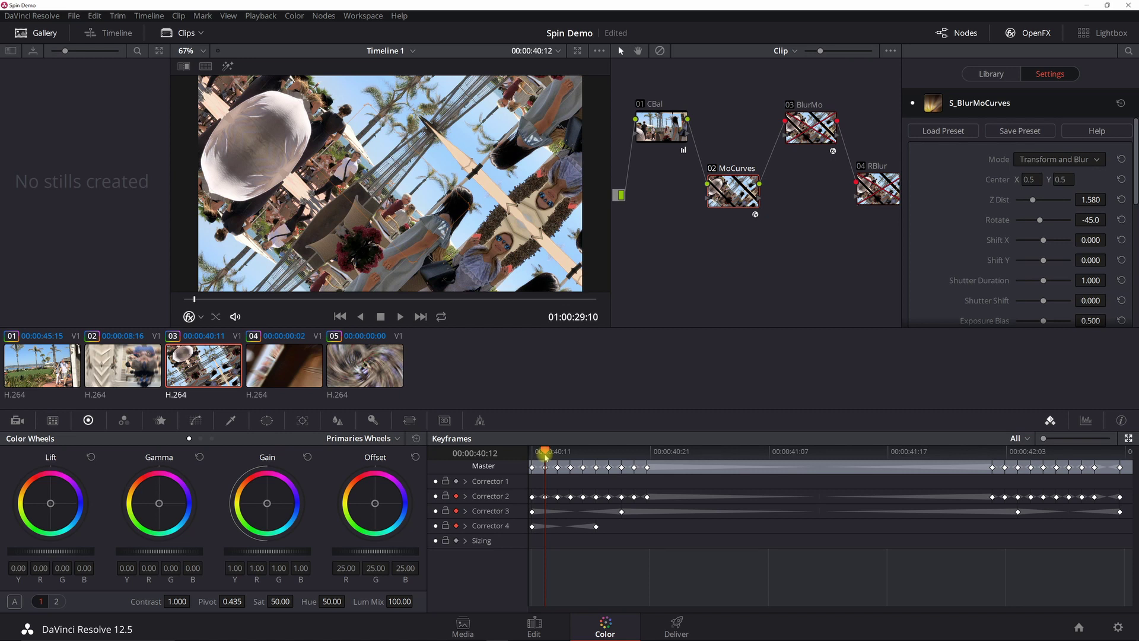
key("Right")
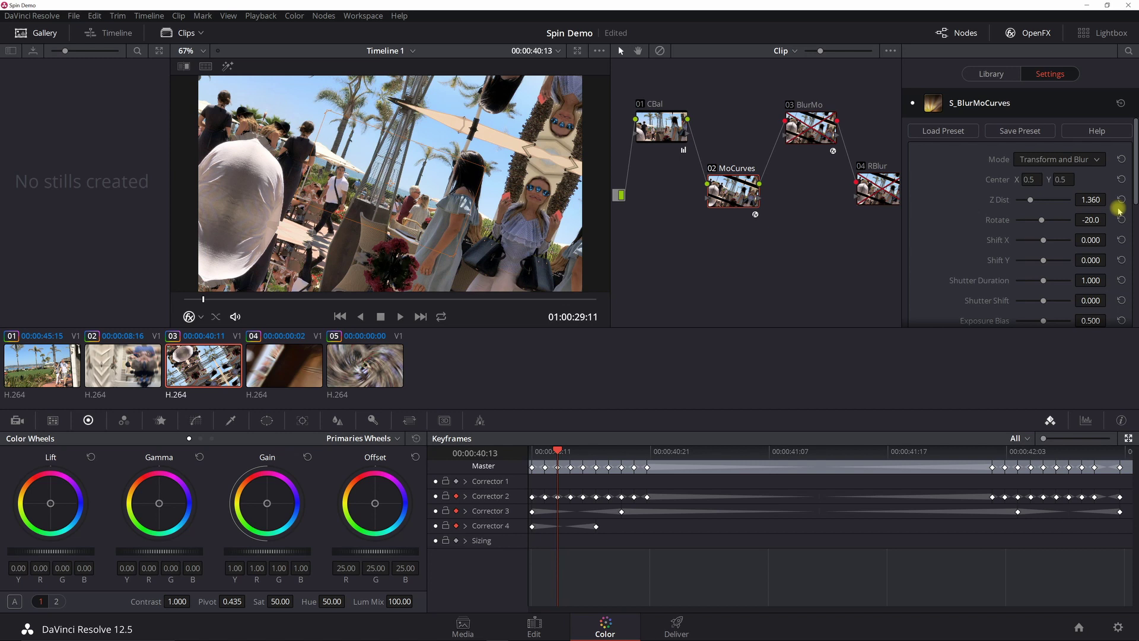
key("Right")
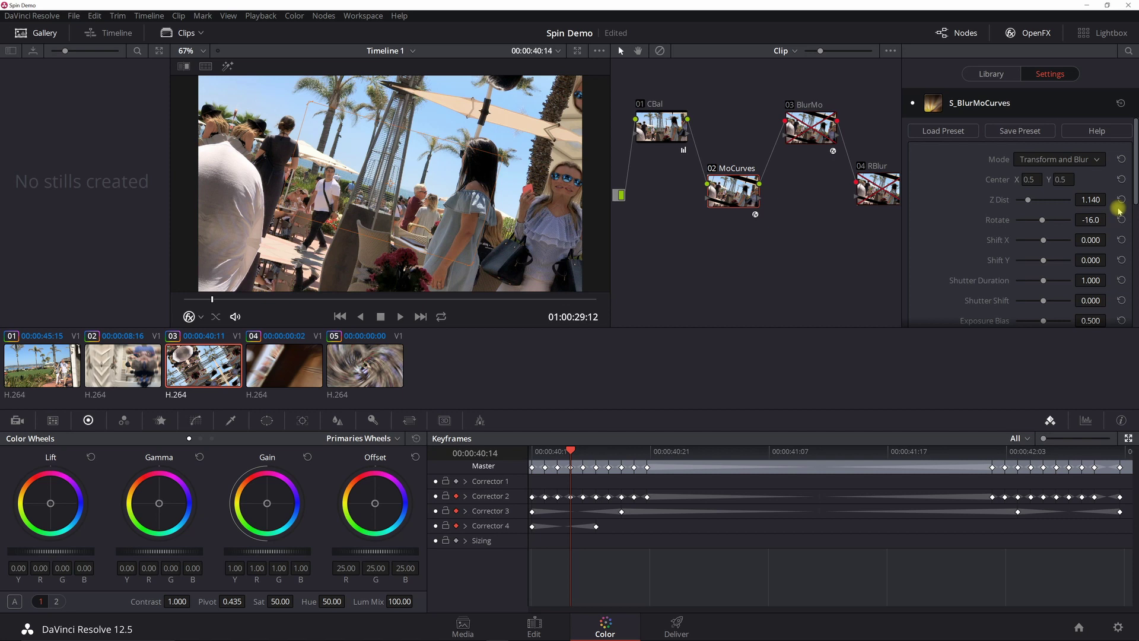
key("Right")
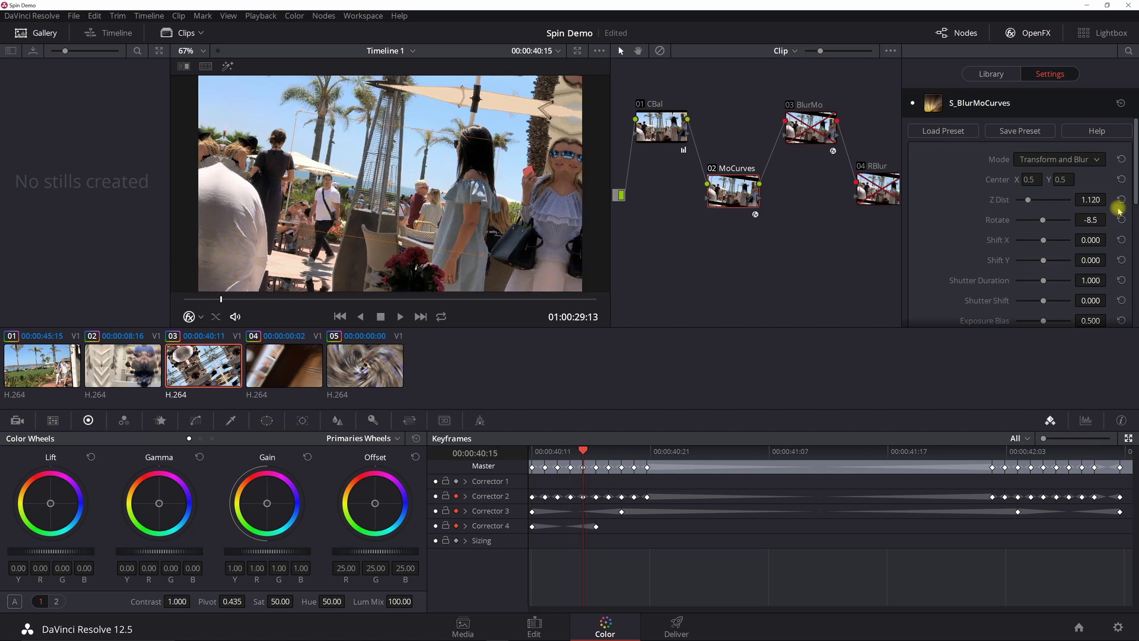
key("Right")
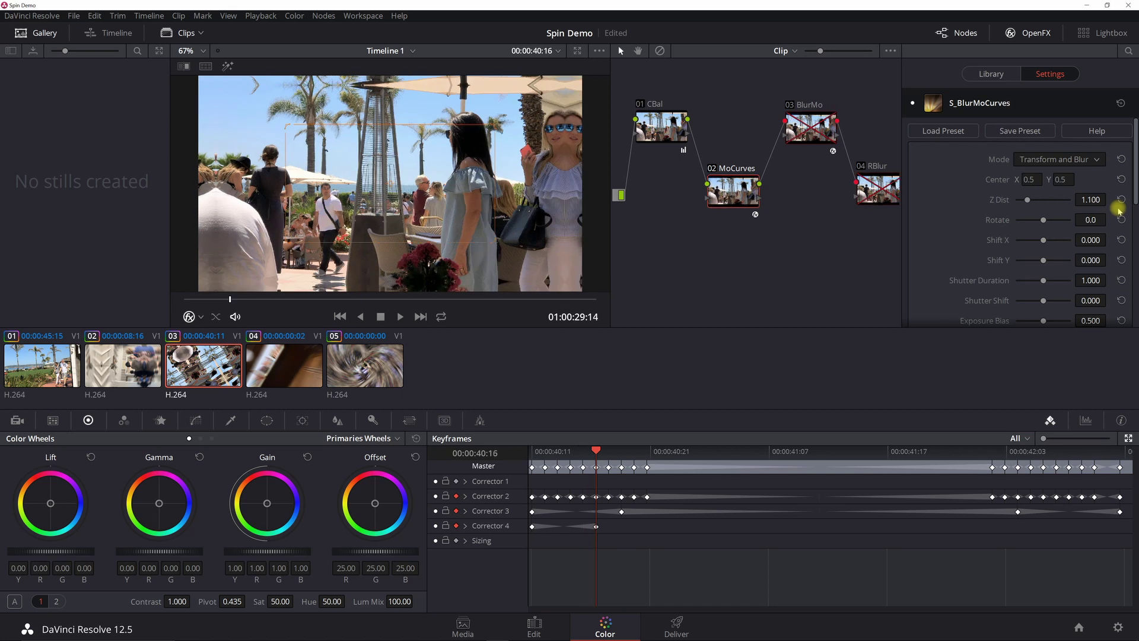
key("Right")
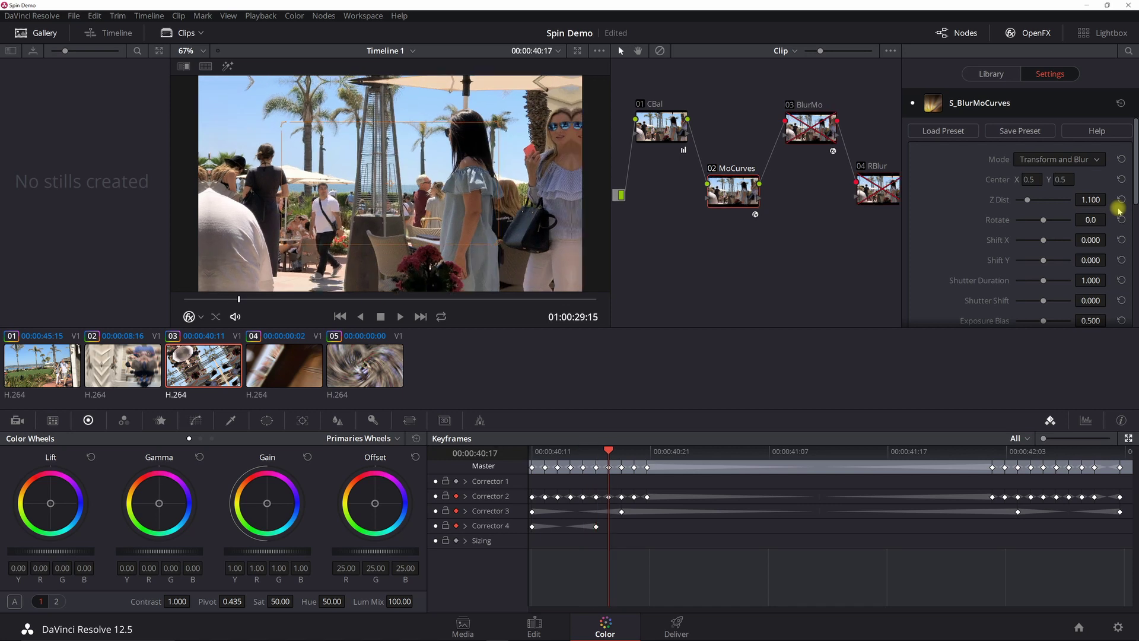
key("Right")
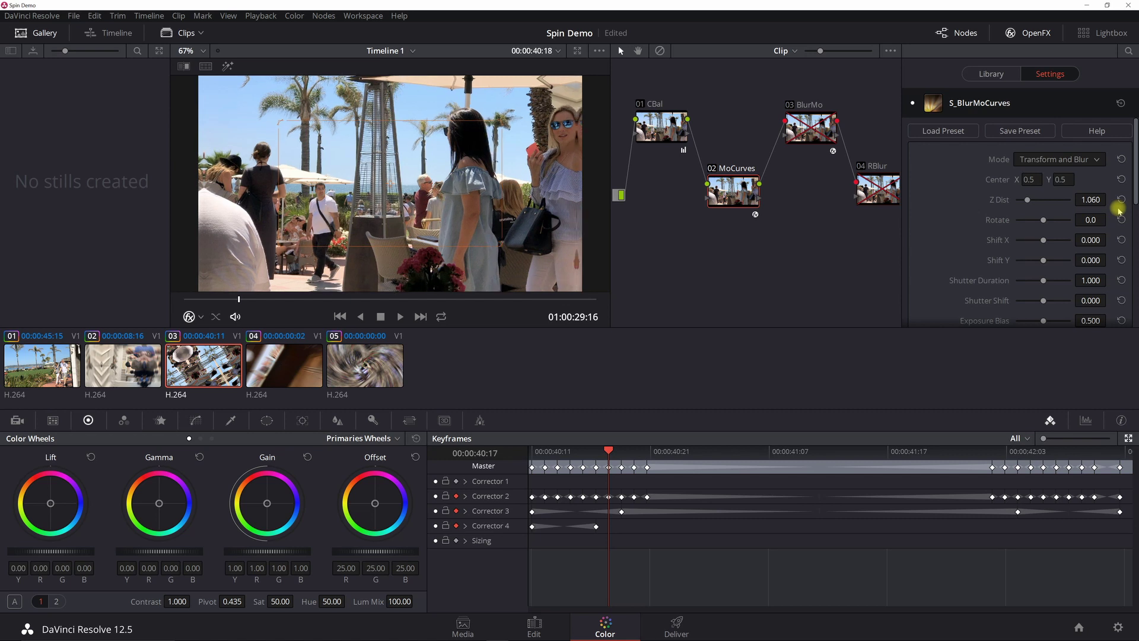
key("Right")
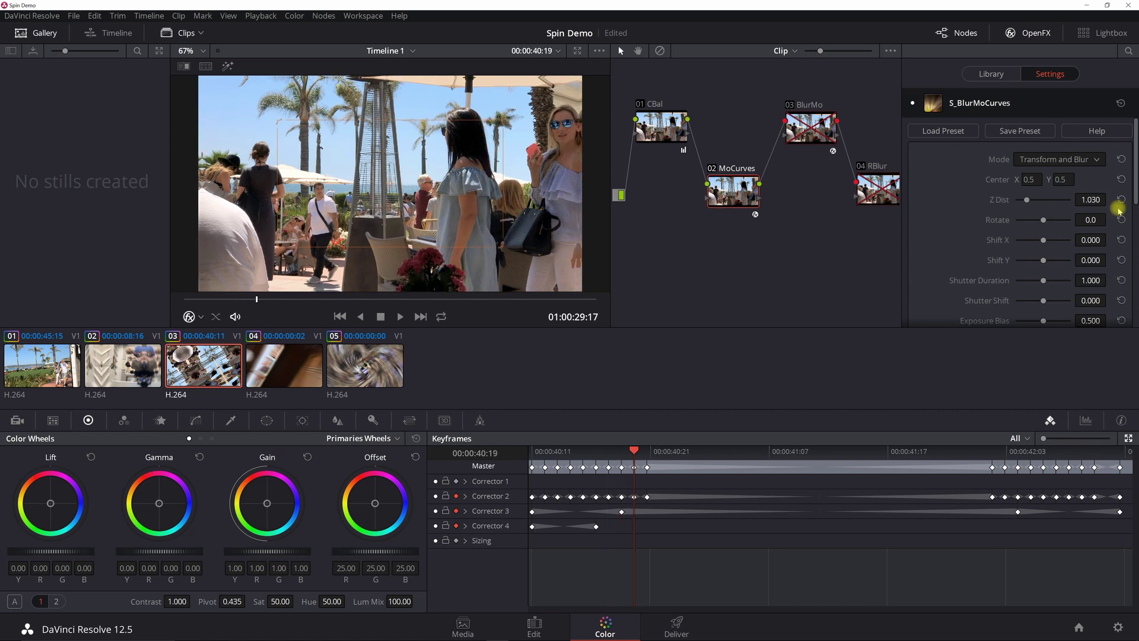
key("Right")
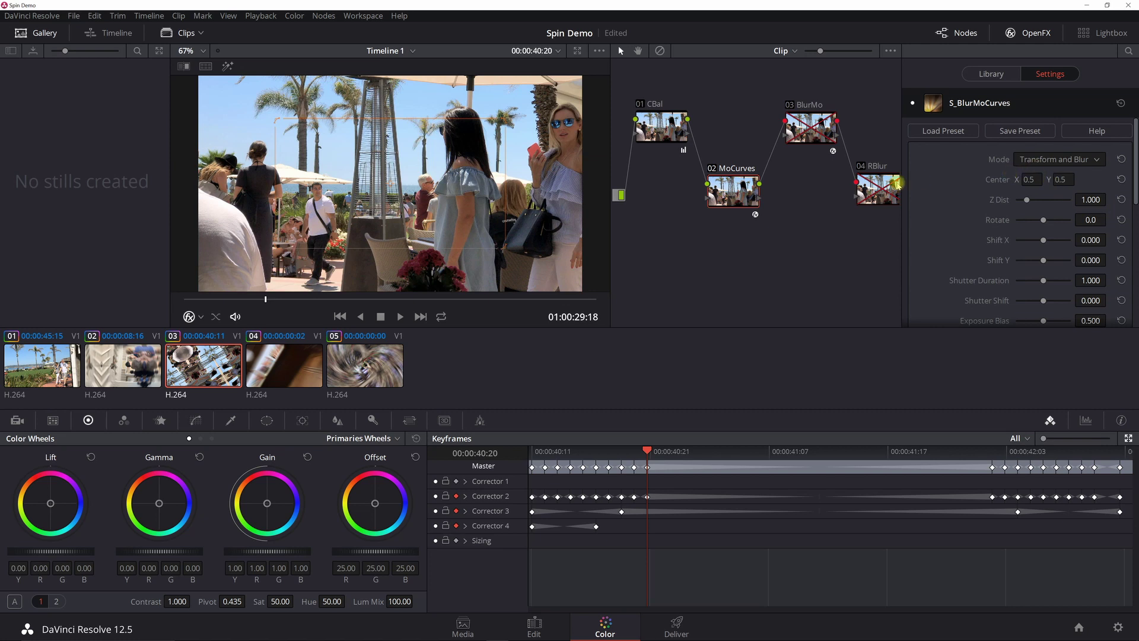
Enable the third clip's BlurMo node and examine its To Z Dist at 00:00:40:11 and 00:00:40:18.
left_click(791, 104)
left_click(817, 133)
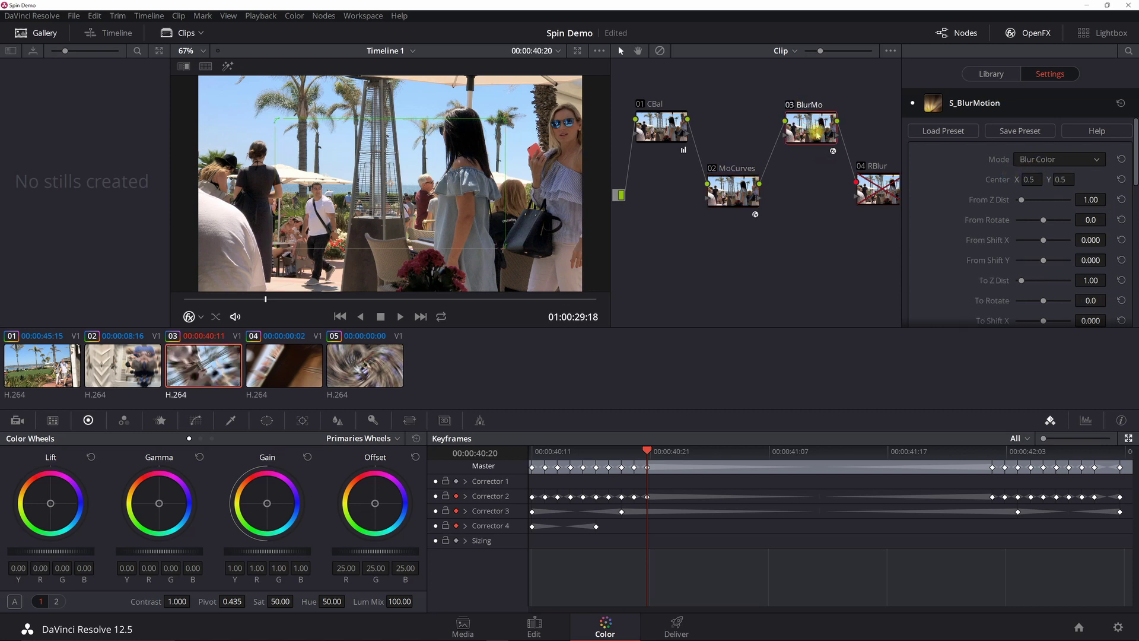
left_click(533, 451)
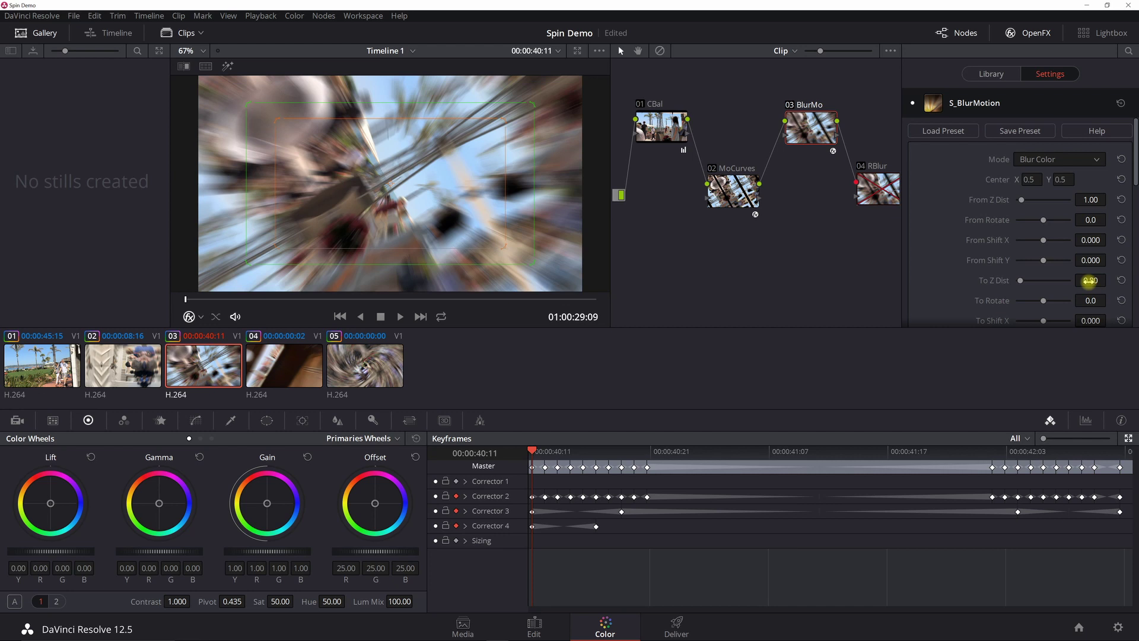
scroll(1090, 282, "down", 3)
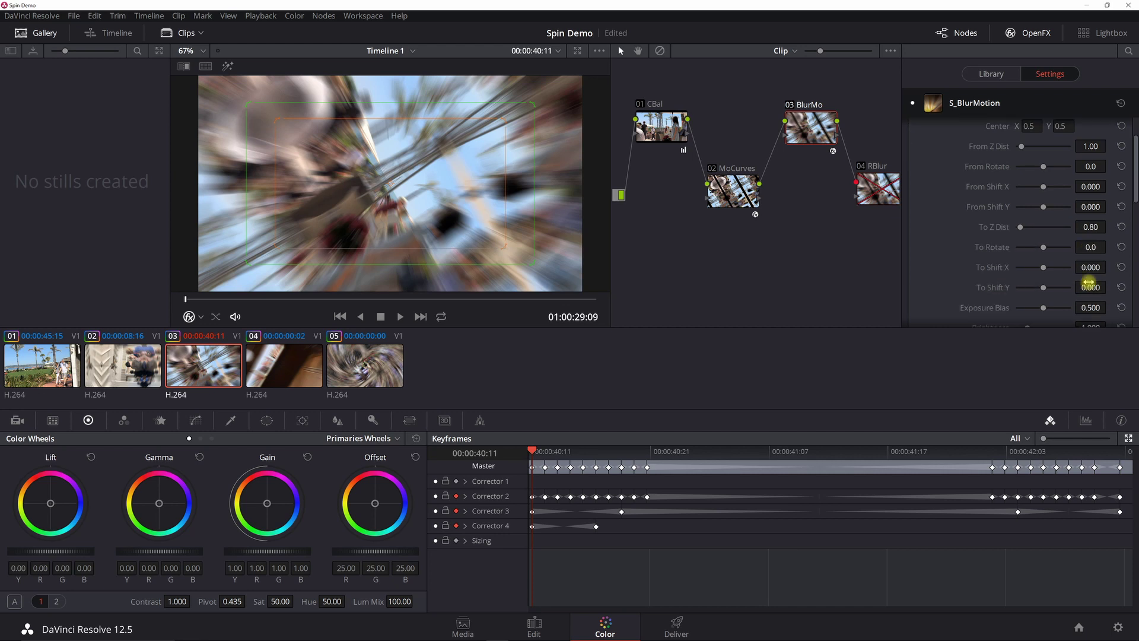
left_click(621, 451)
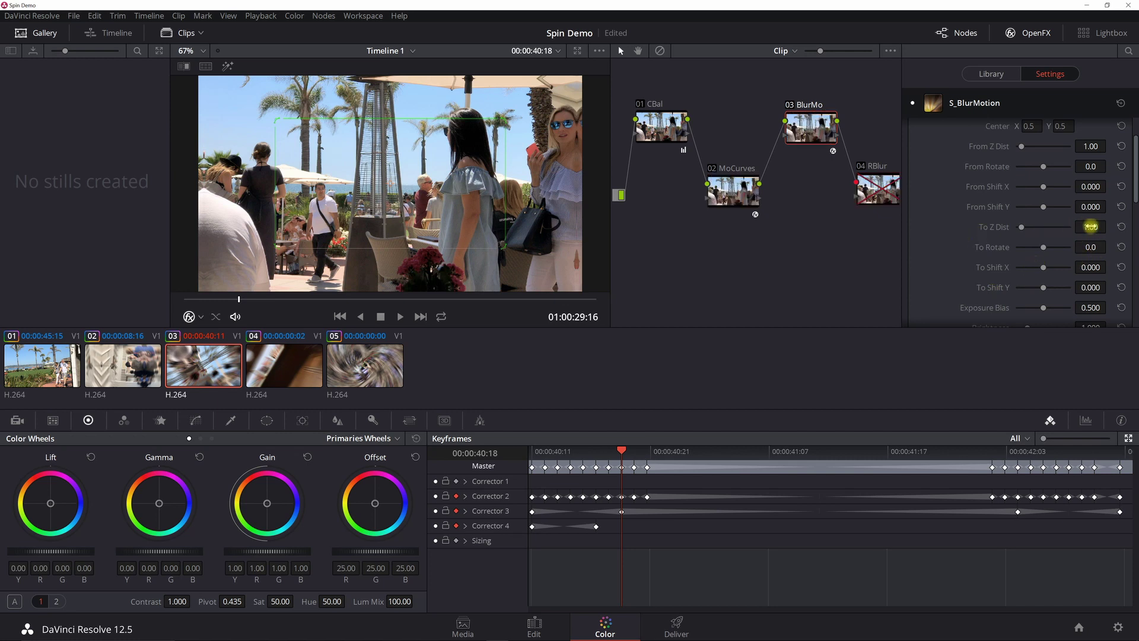
Enable the third clip's RBlur node and examine its Smooth Strength at 00:00:40:11 and 00:00:40:16 with BlurMo temporarily disabled.
left_click(531, 452)
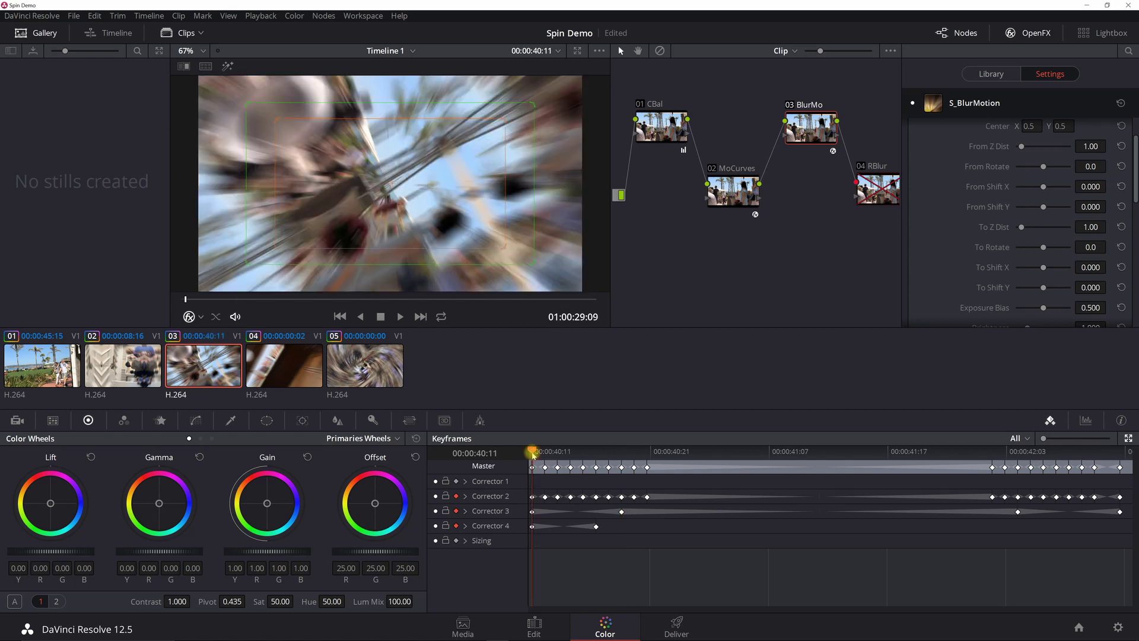
left_click(874, 178)
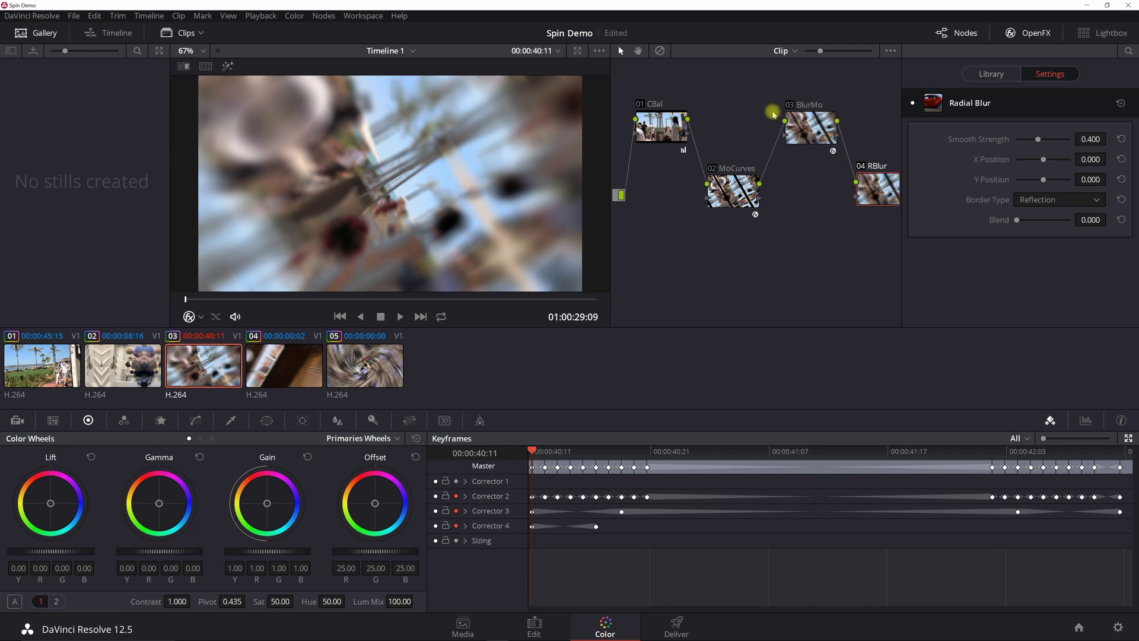
left_click(789, 105)
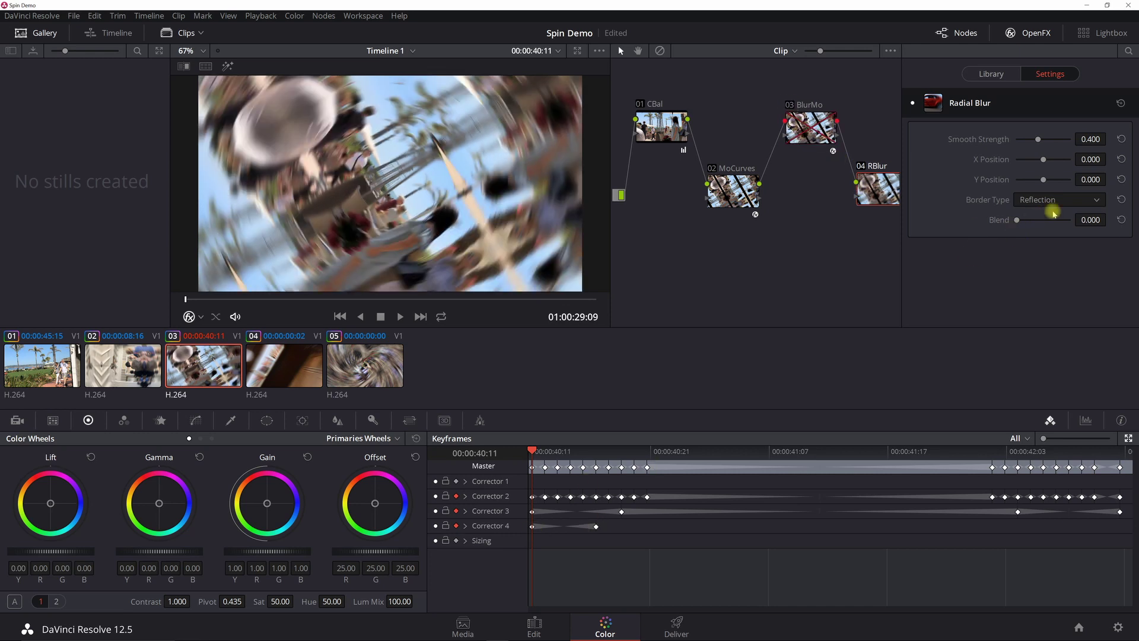
left_click(596, 452)
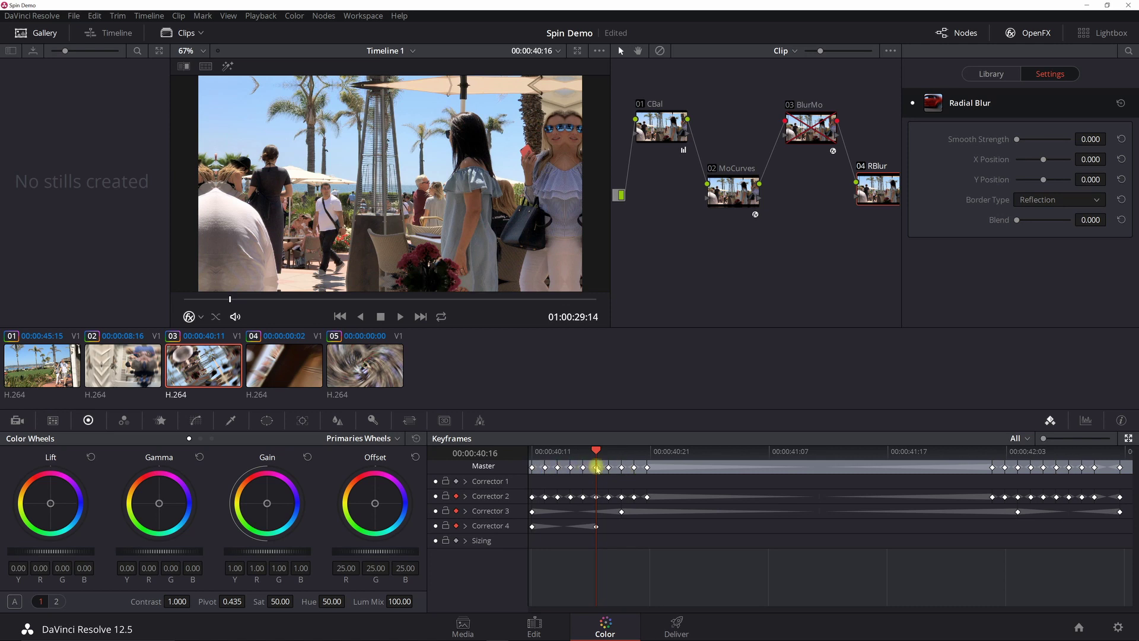
key("ctrl+d")
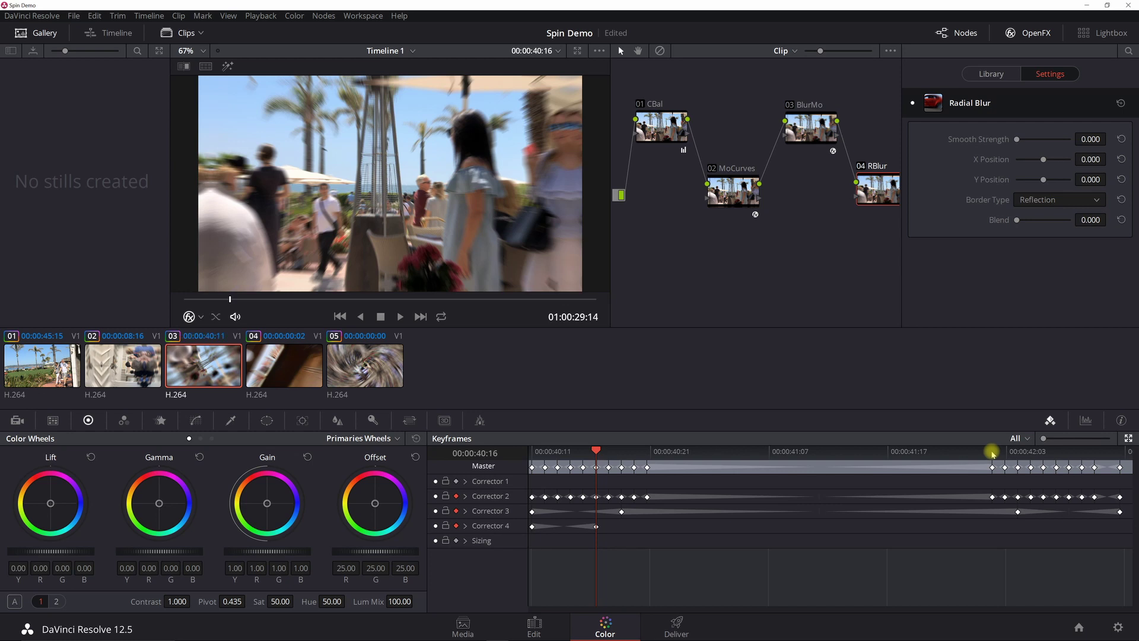
Show the third clip's MoCurves settings at its last frame, 00:00:42:09, and examine the Z Dist, Rotate and Wrap options.
left_click_drag(993, 452, 1120, 451)
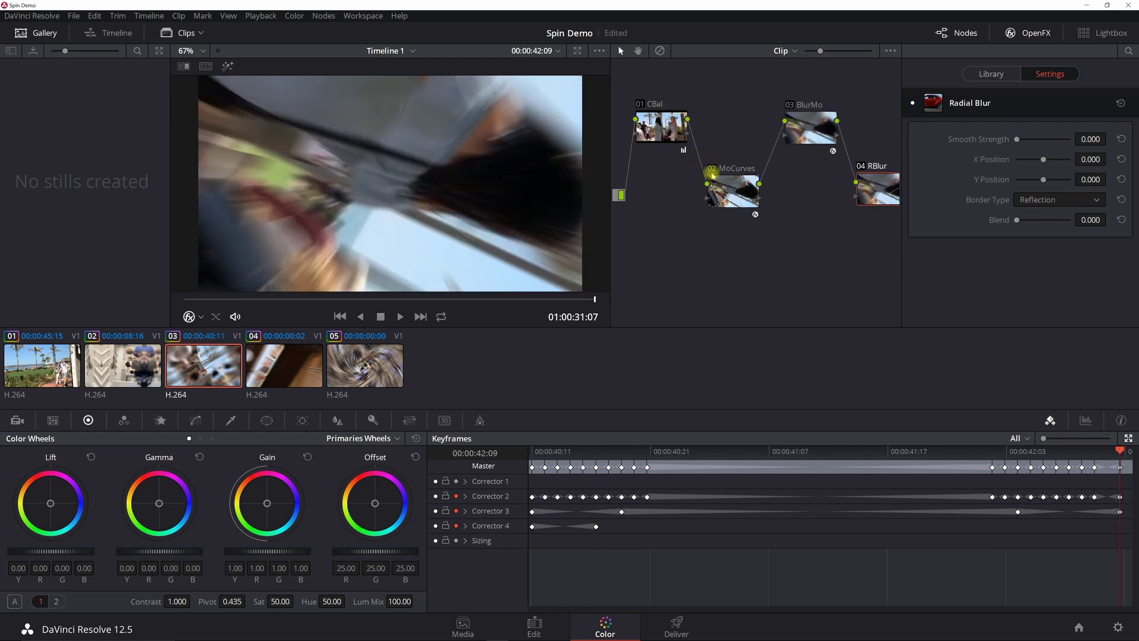
left_click(730, 192)
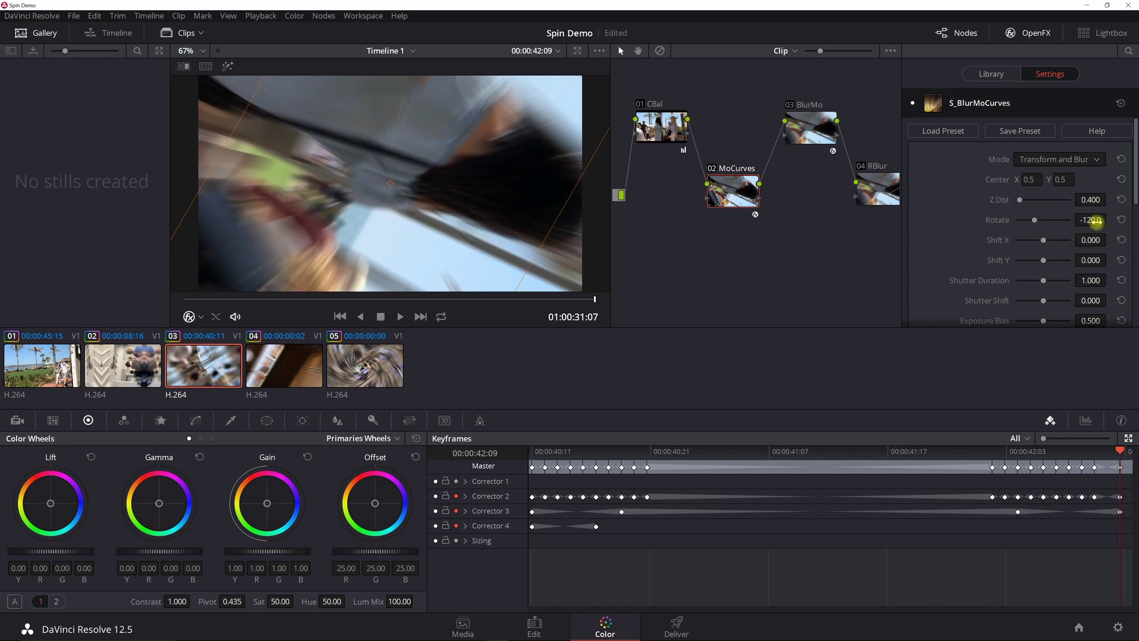
scroll(1094, 220, "down", 6)
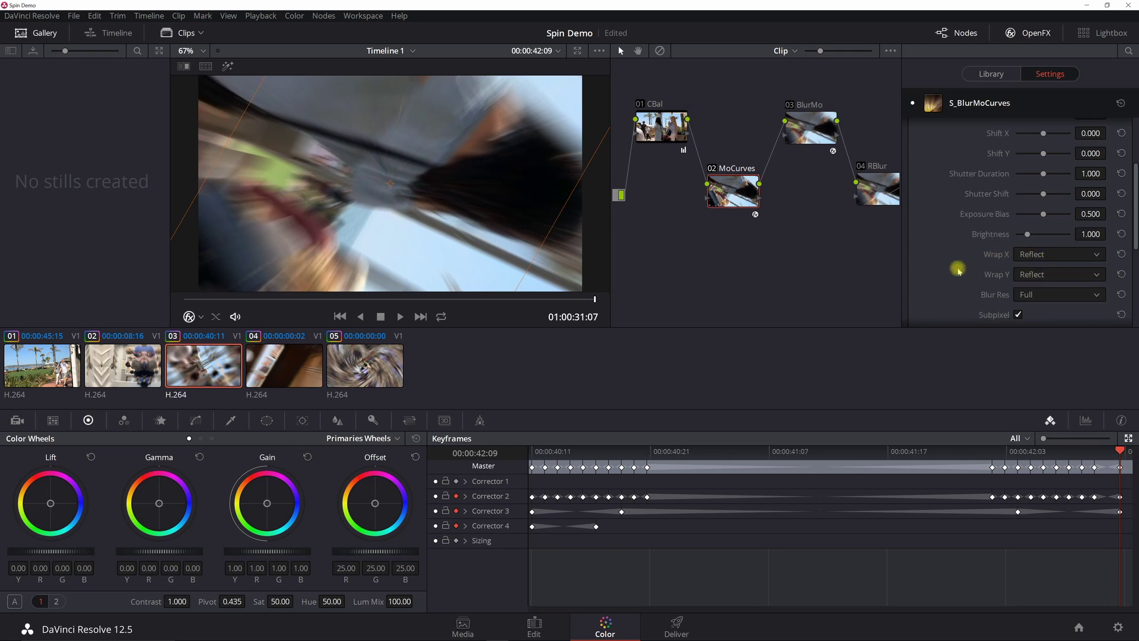
scroll(1042, 257, "up", 6)
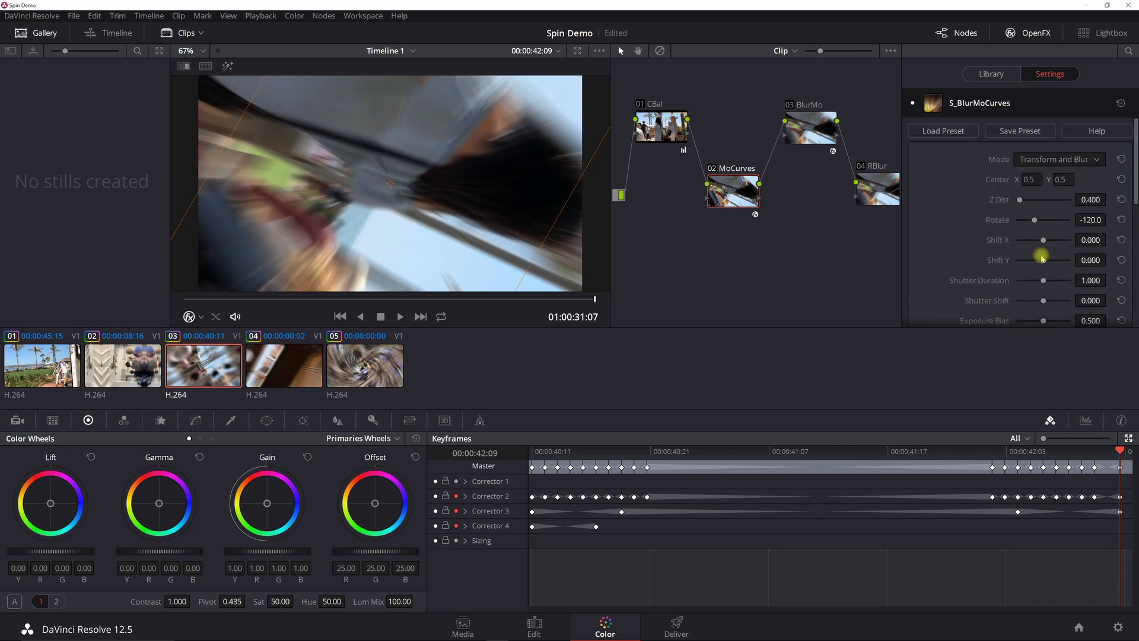
Examine the third clip's MoCurves Z Dist and Rotate values frame by frame backwards from 00:00:42:07 to 00:00:41:23.
left_click(1096, 452)
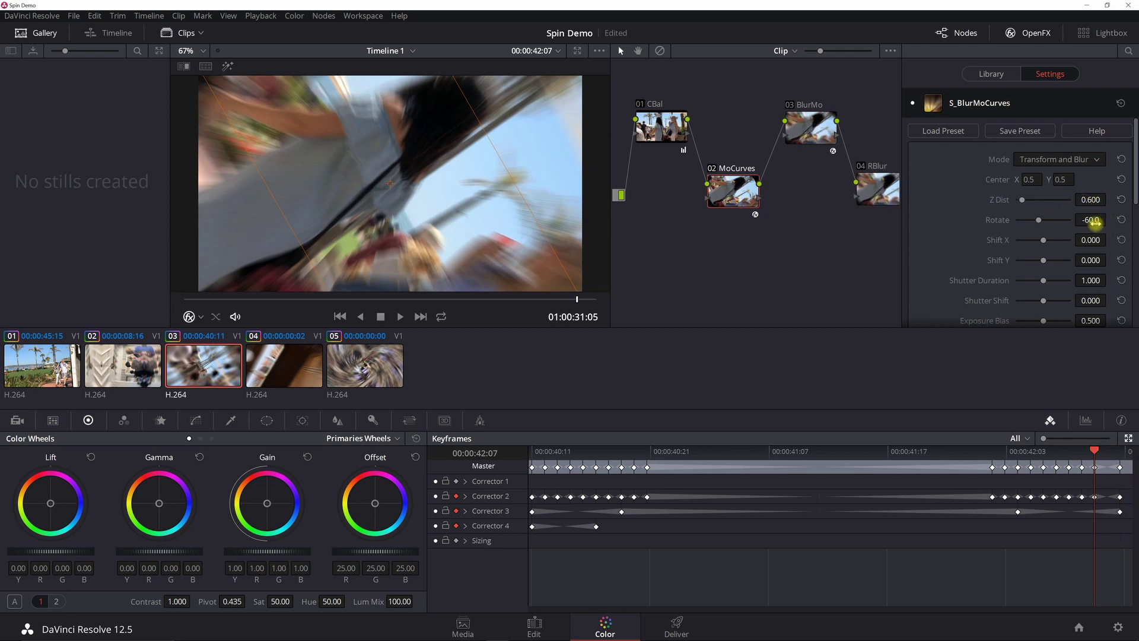
key("Left")
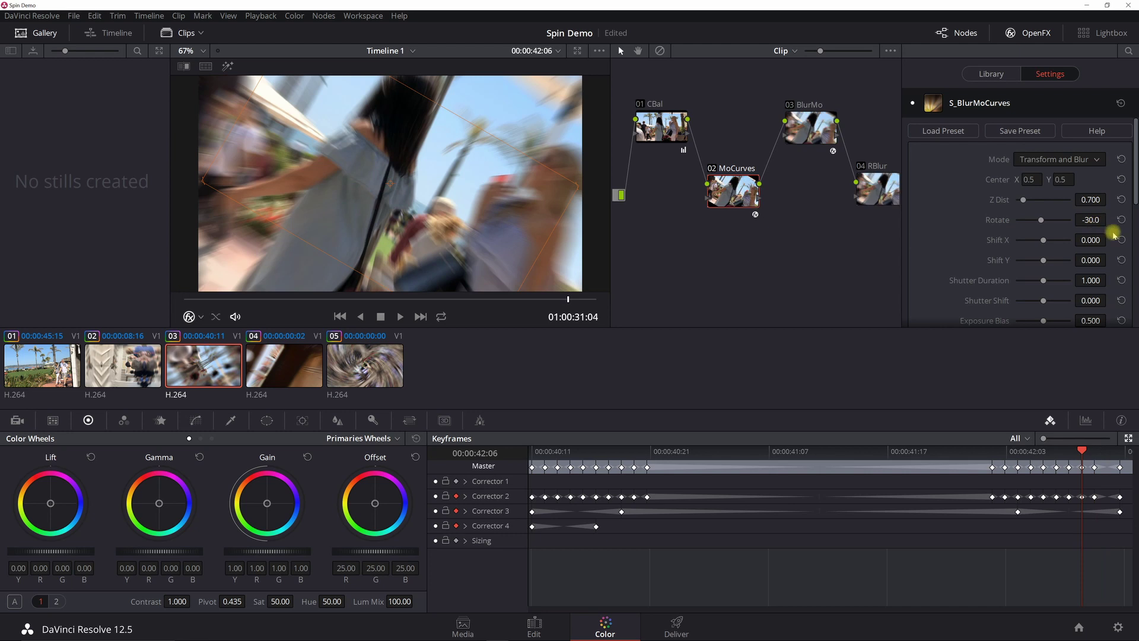
key("Left")
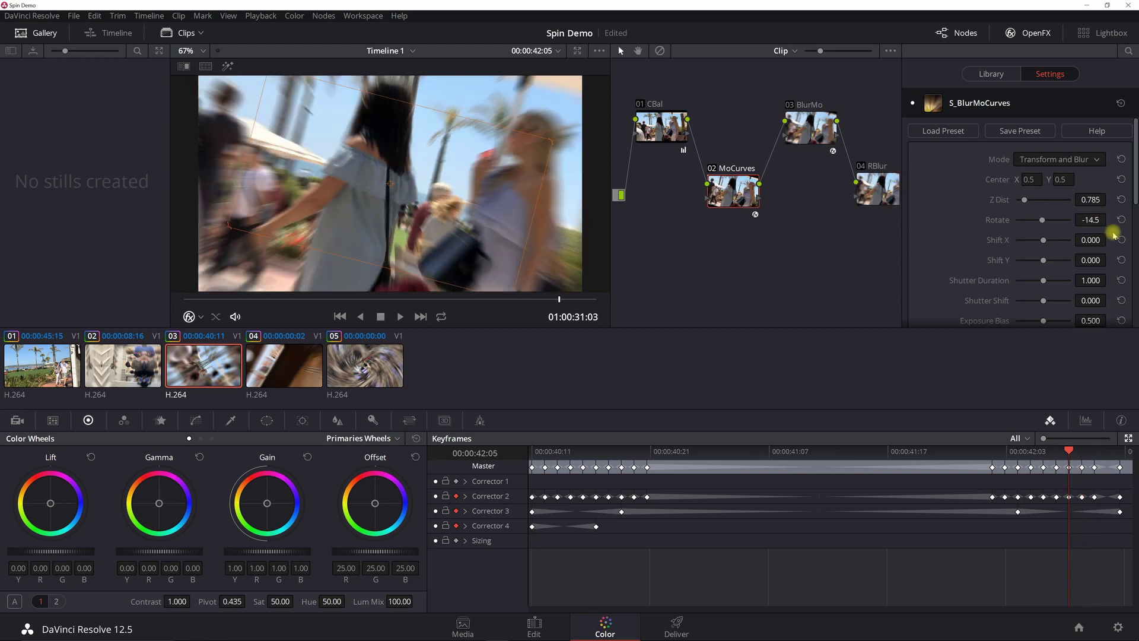
key("Left")
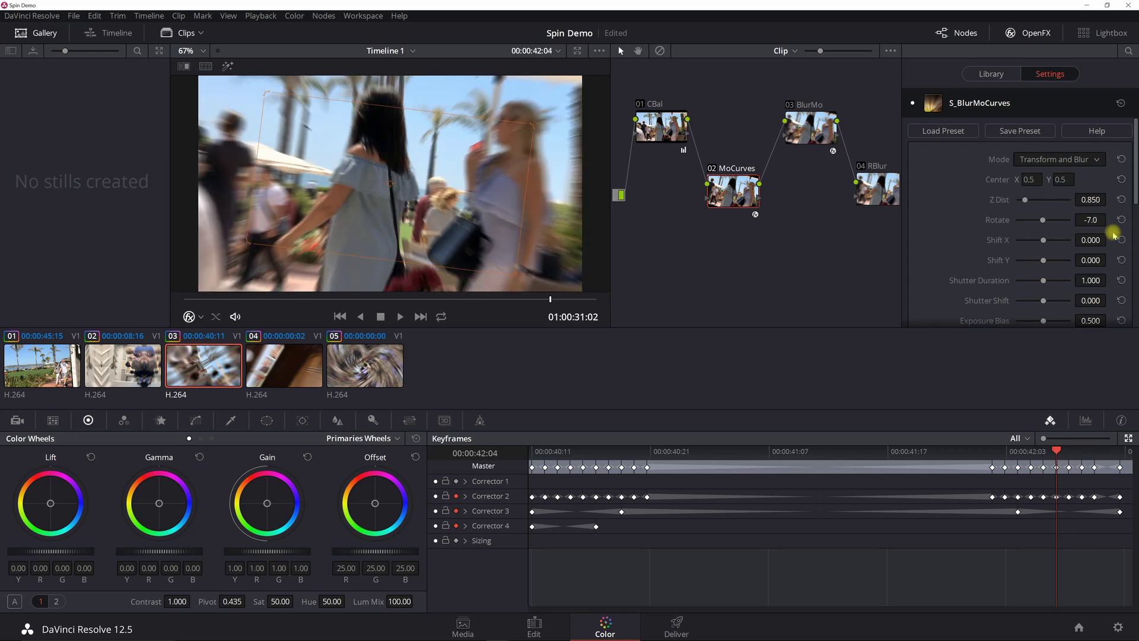
key("Left")
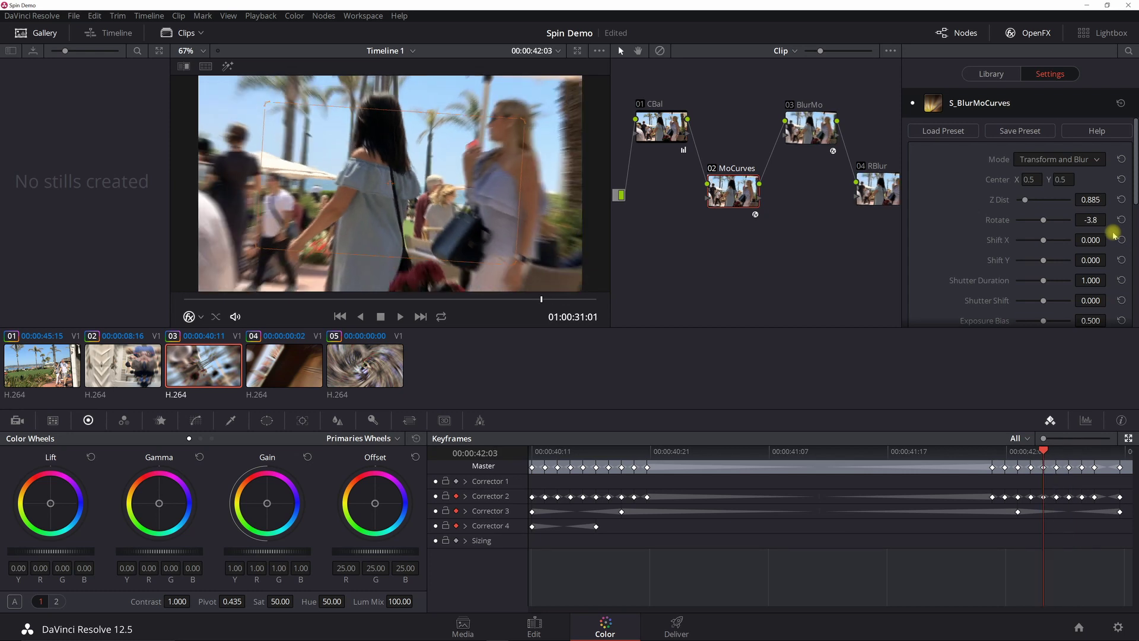
key("Left")
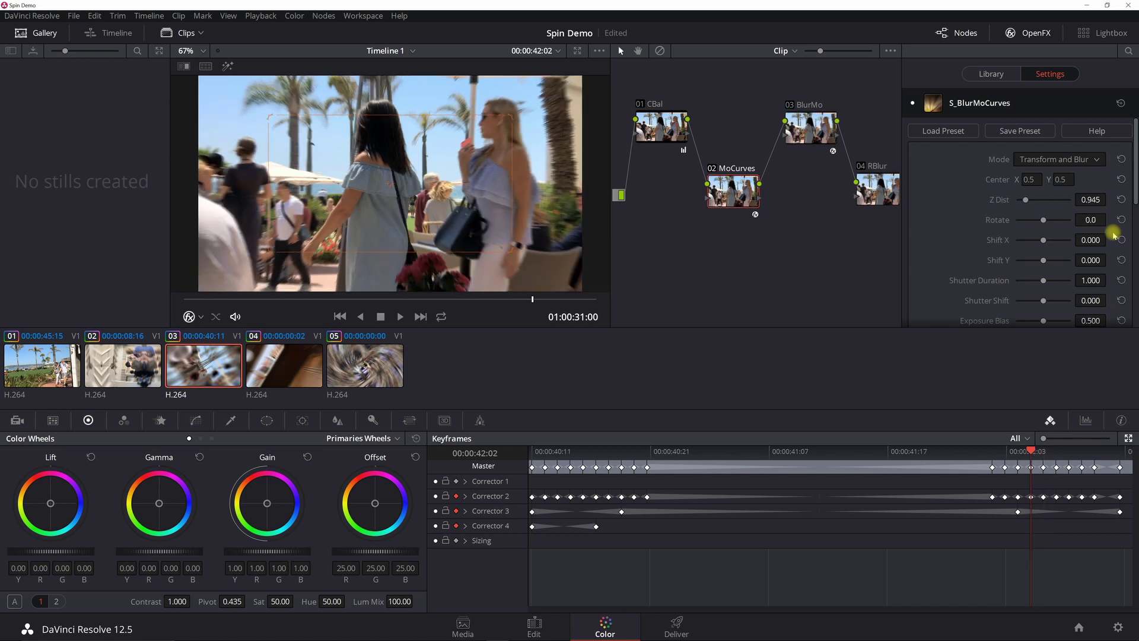
key("Left")
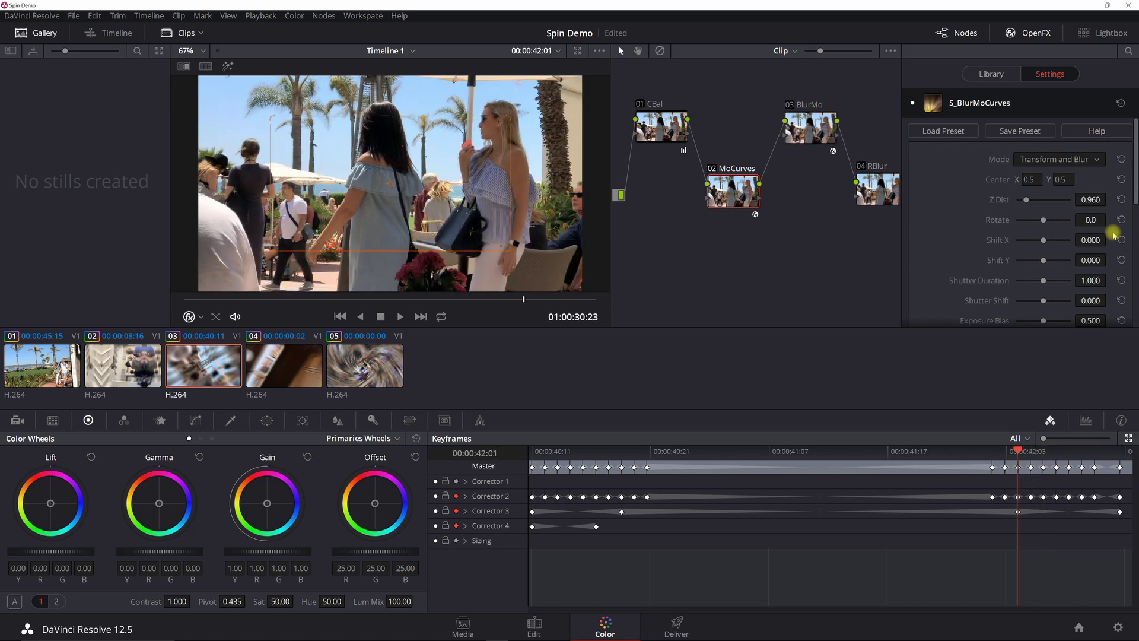
key("Left")
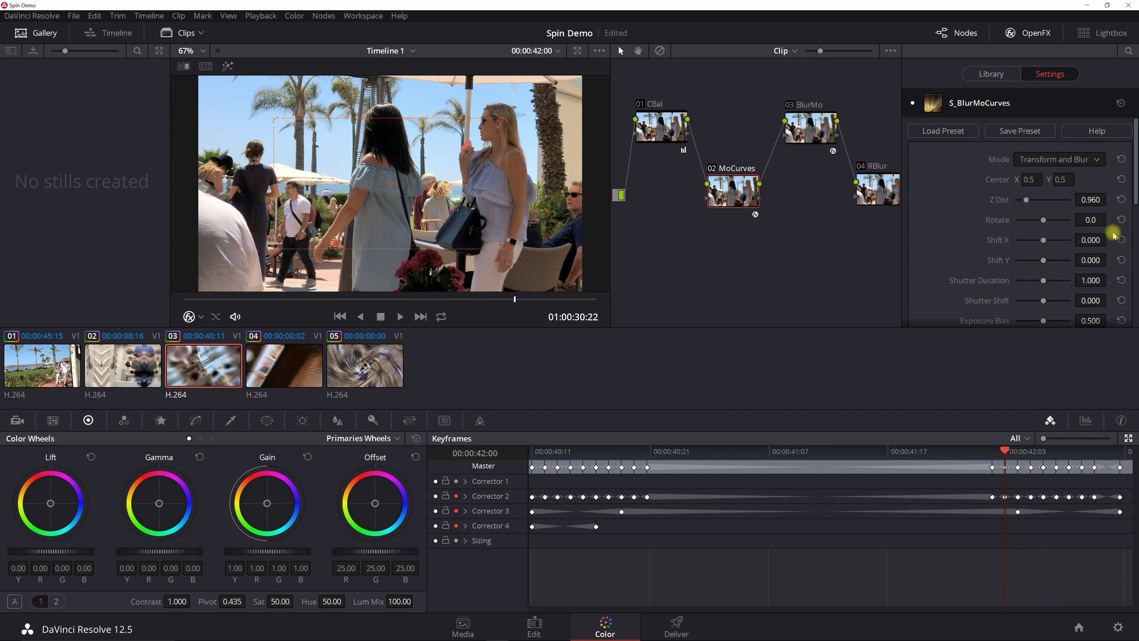
key("Left")
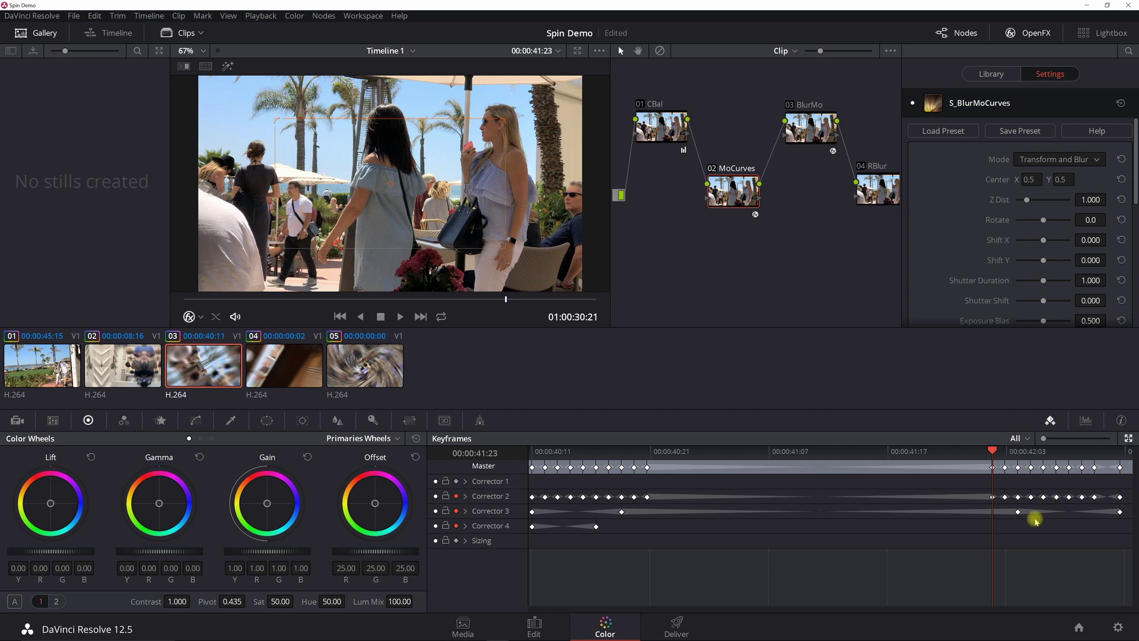
Examine the third clip's BlurMo To Z Dist at 00:00:42:01 and at its last frame, 00:00:42:09.
left_click(1018, 454)
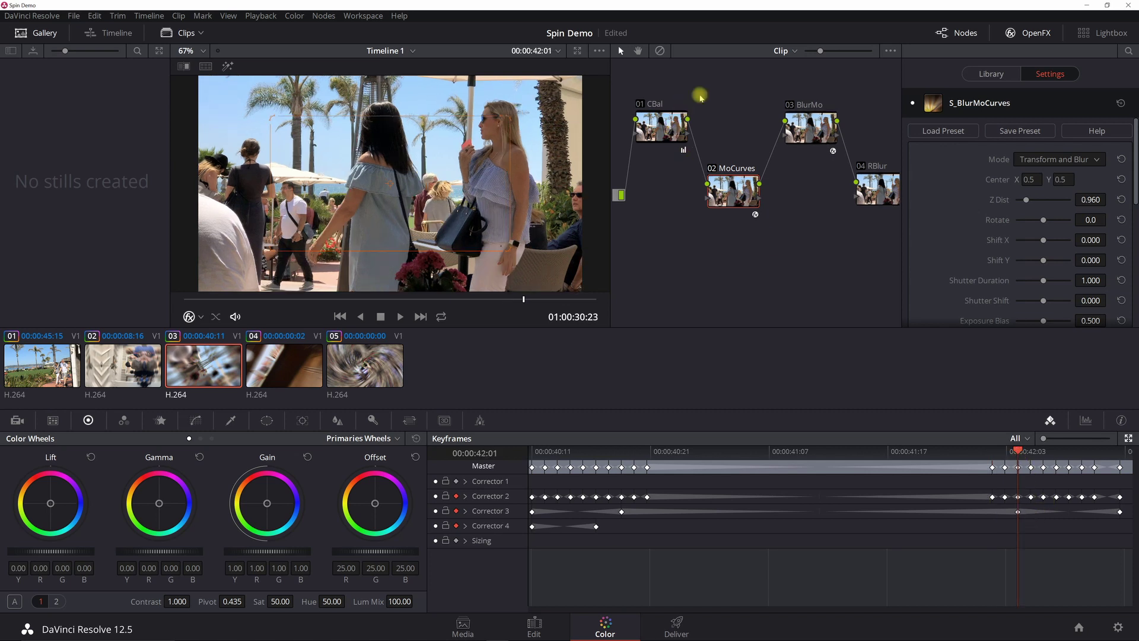
left_click(810, 123)
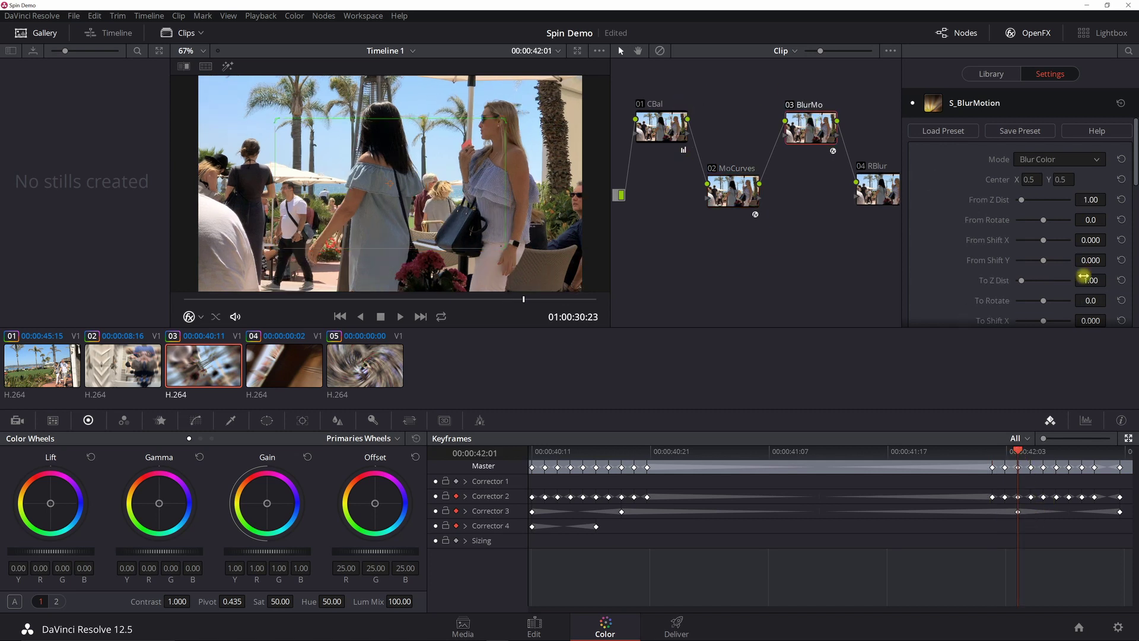
scroll(1085, 278, "down", 1)
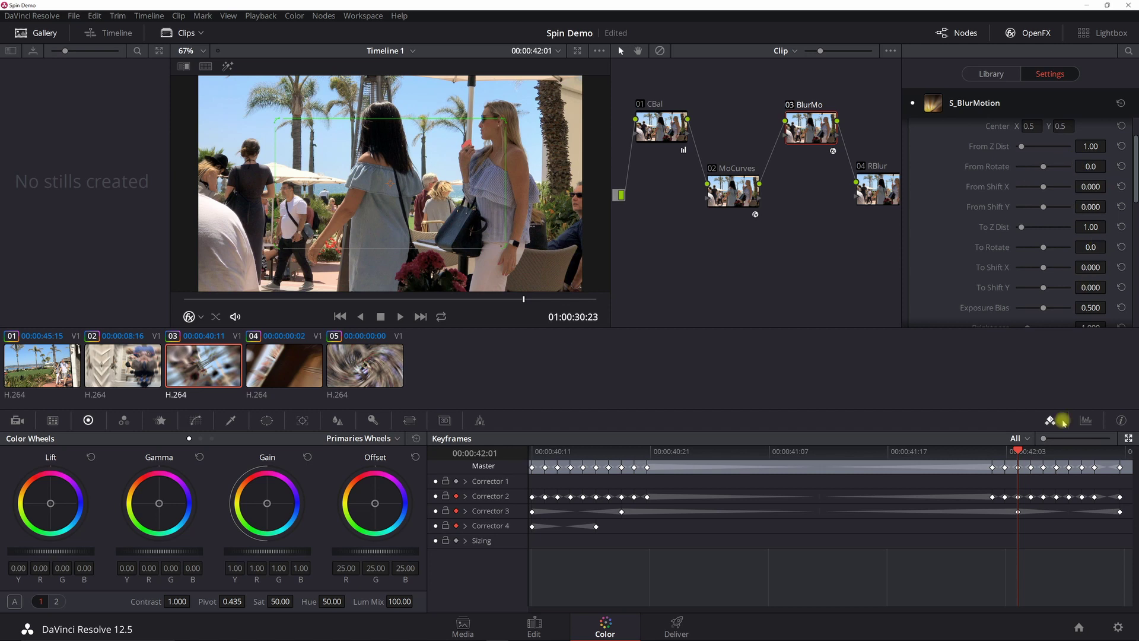
left_click(1121, 454)
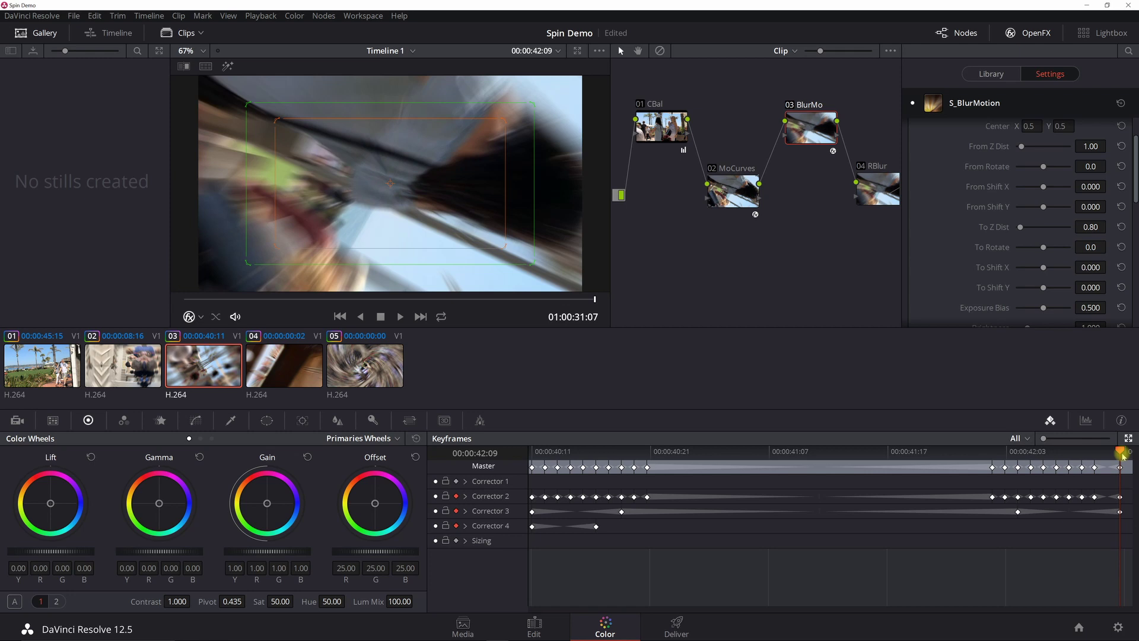
Examine the fourth clip's MoCurves Z Dist and Rotate values frame by frame from 00:00:00:02 to 00:00:00:10.
key("Right")
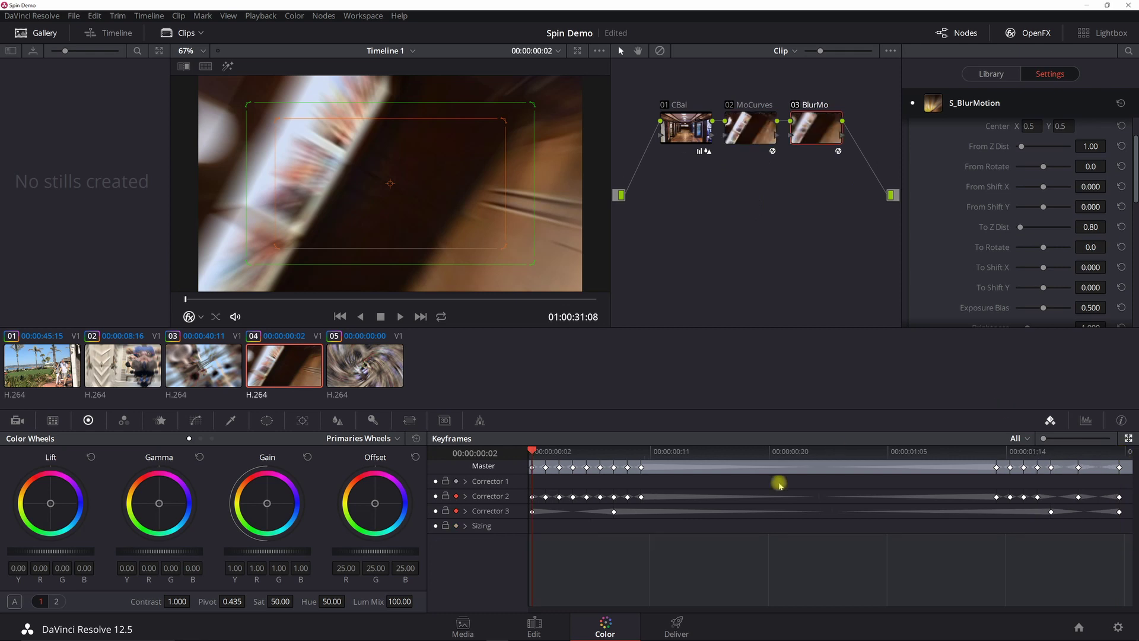
left_click(759, 134)
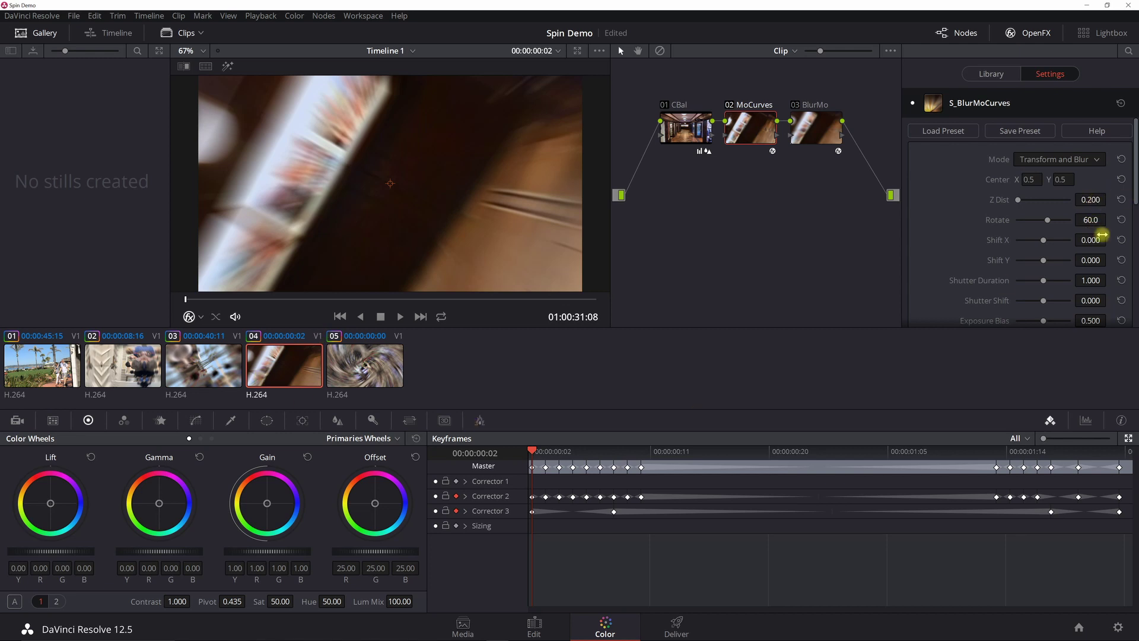
key("Right")
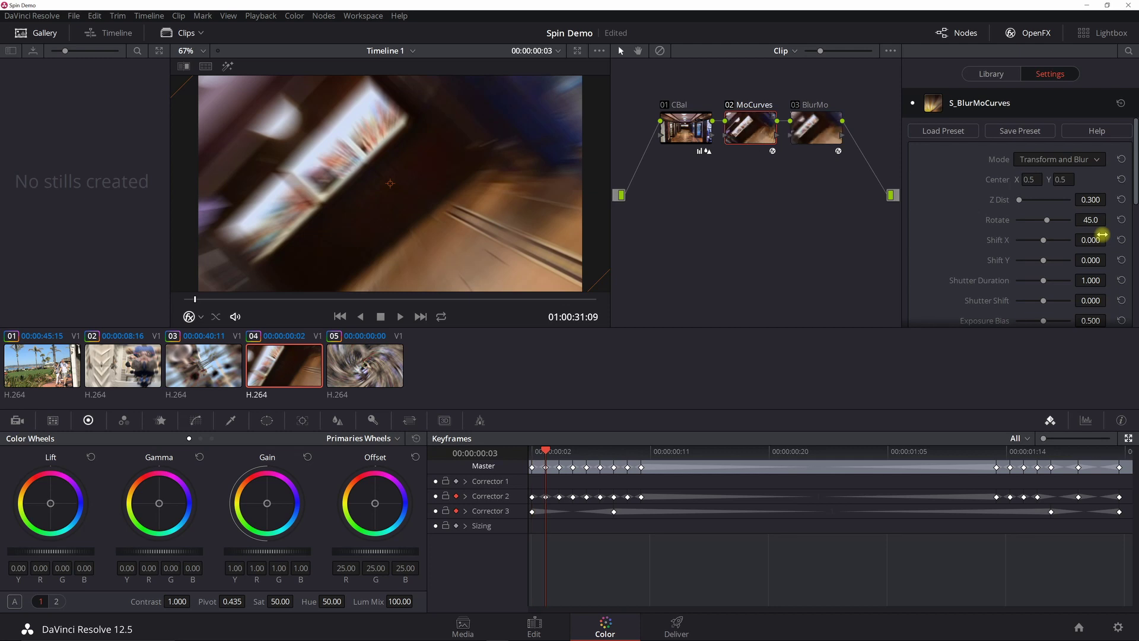
key("Right")
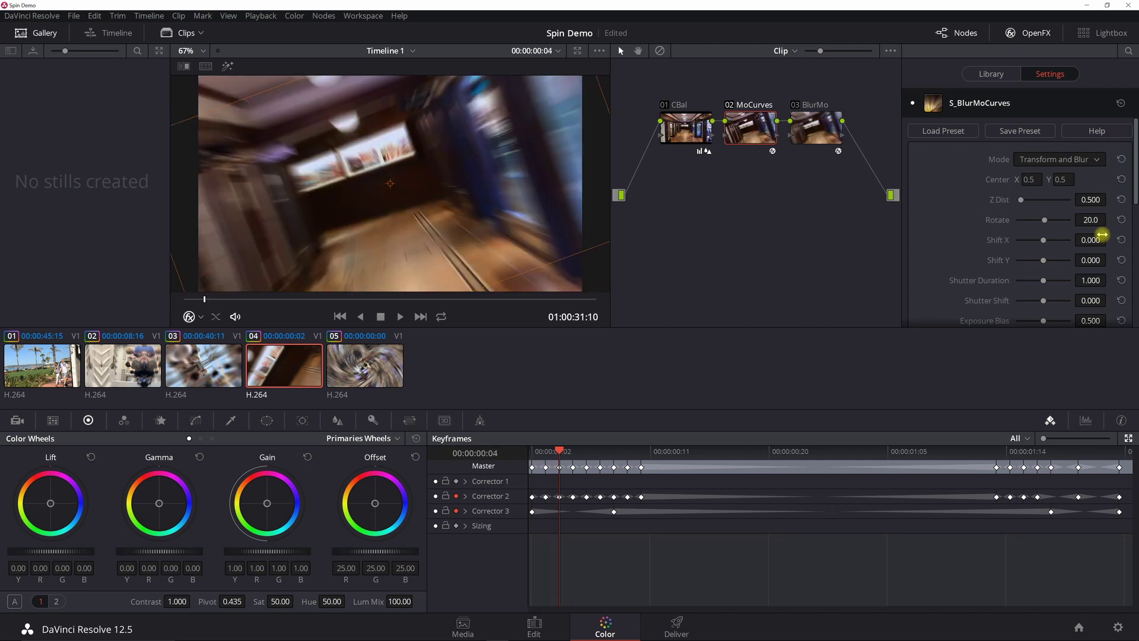
key("Right")
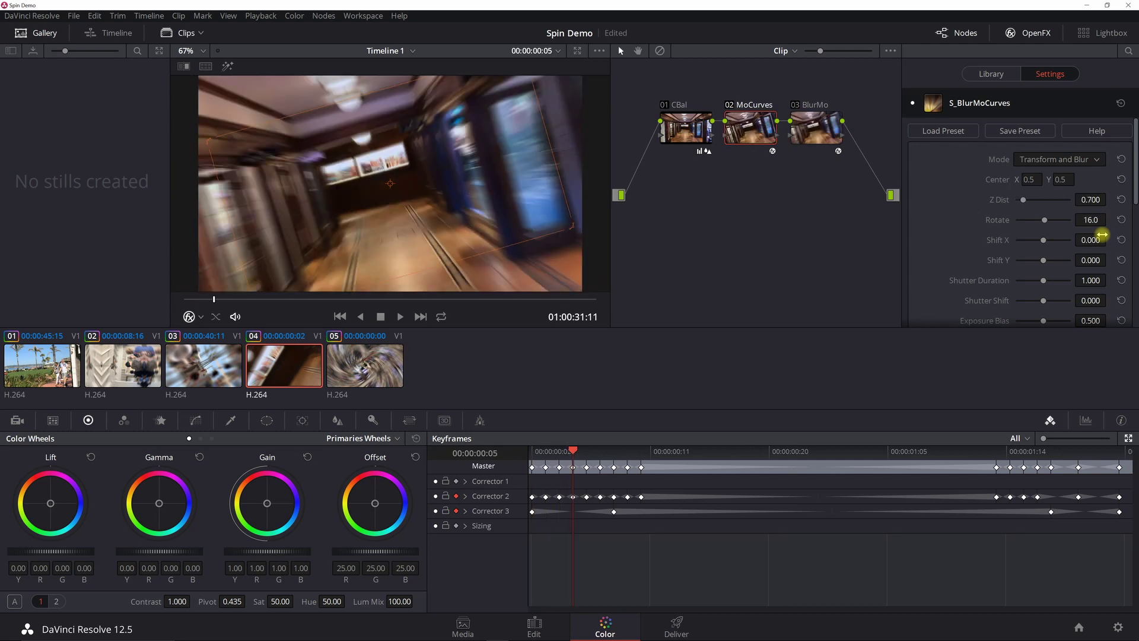
key("Right")
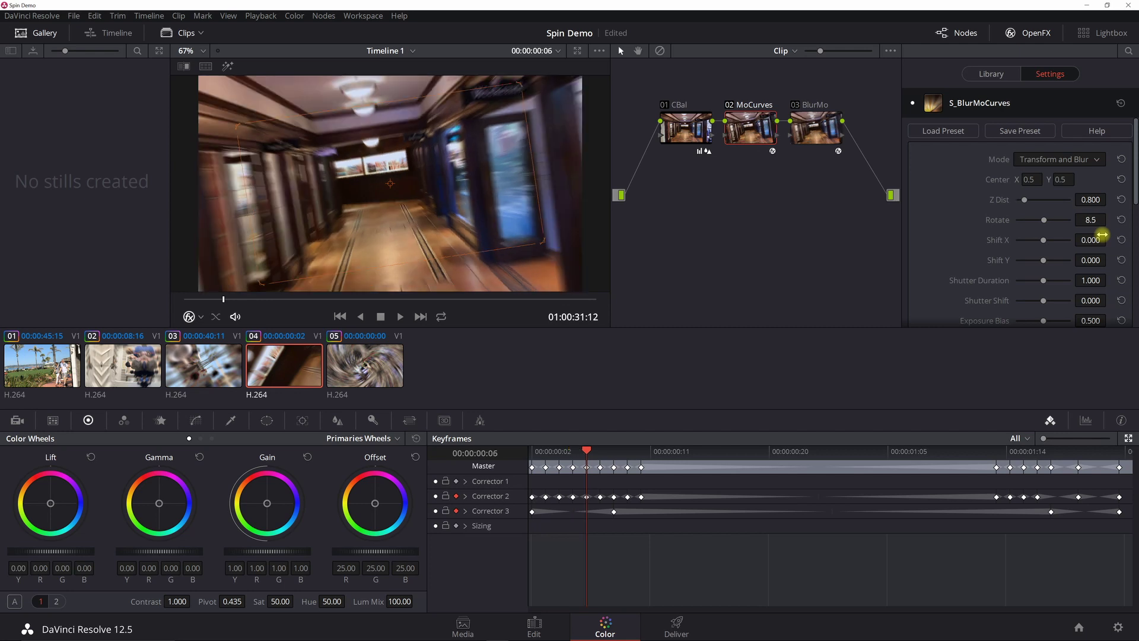
key("Right")
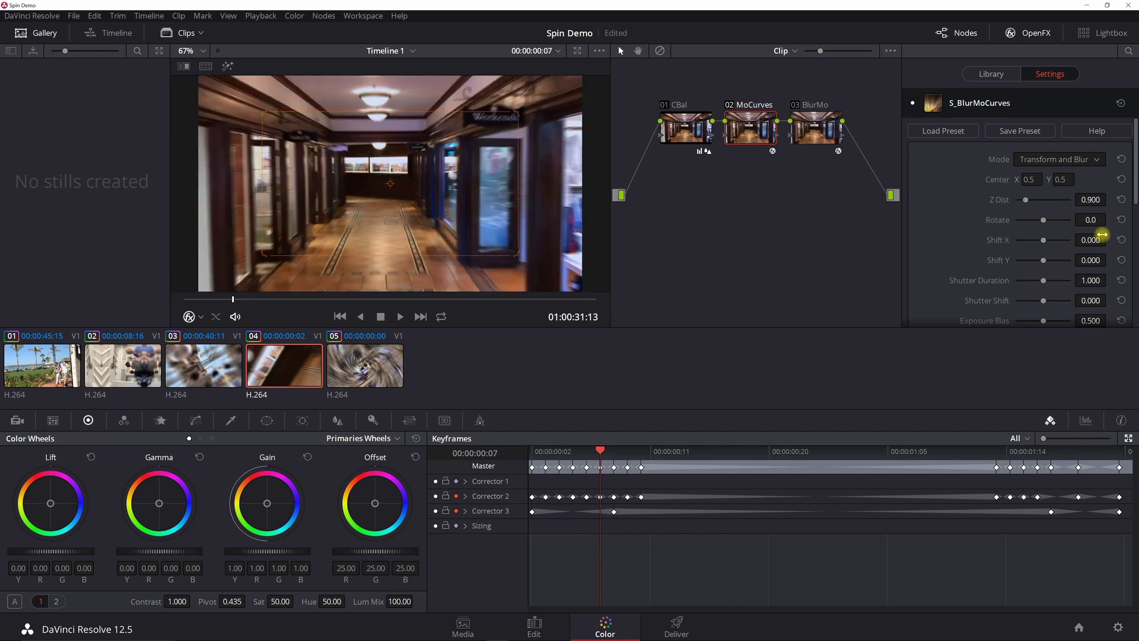
key("Right")
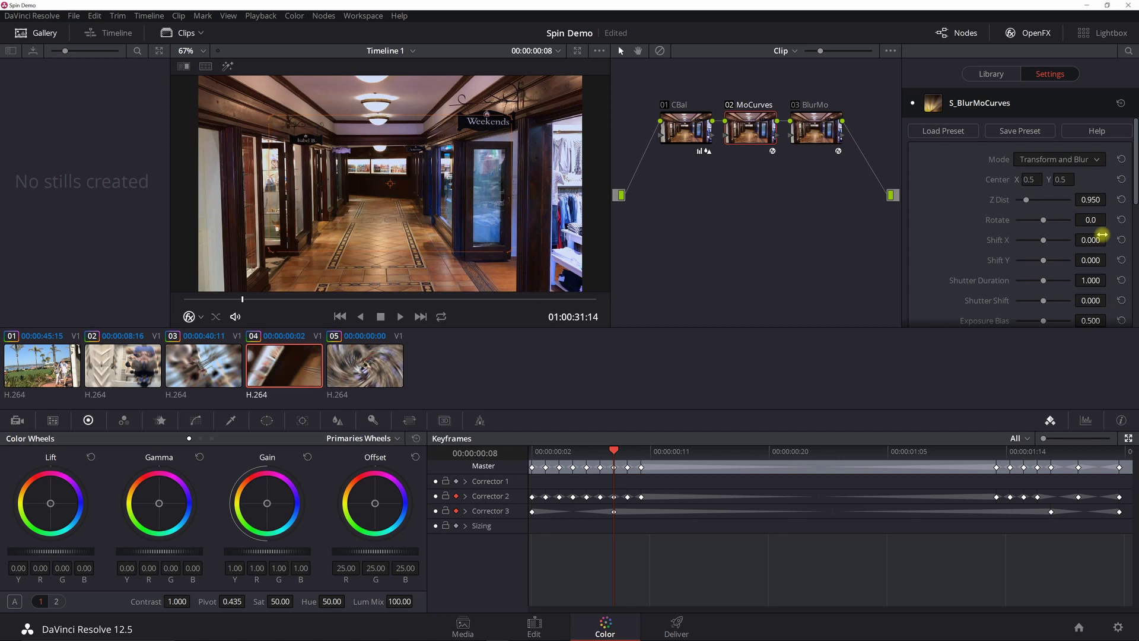
key("Right")
key("Right")
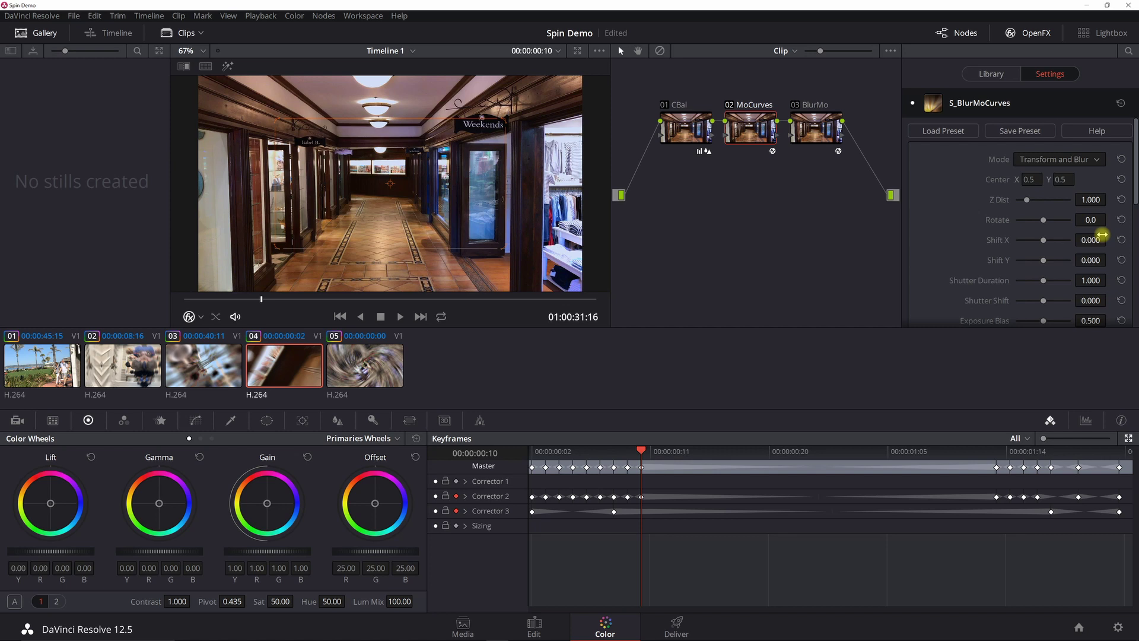
Examine the fourth clip's BlurMo To Z Dist at 00:00:00:02 and at the 00:00:00:08 keyframe.
left_click(536, 452)
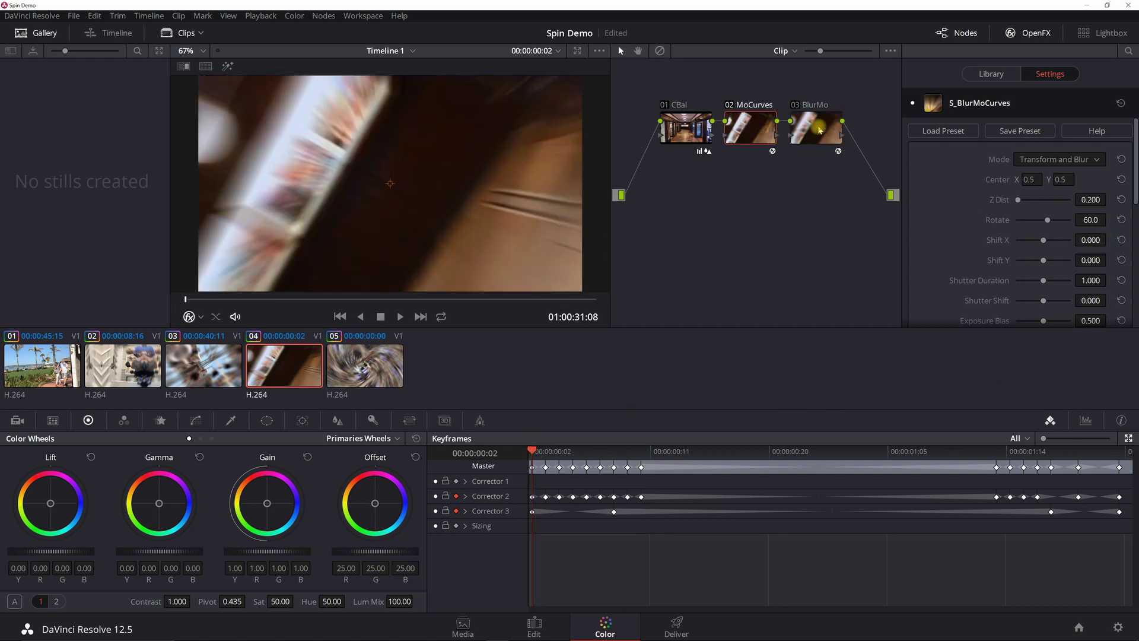
left_click(820, 130)
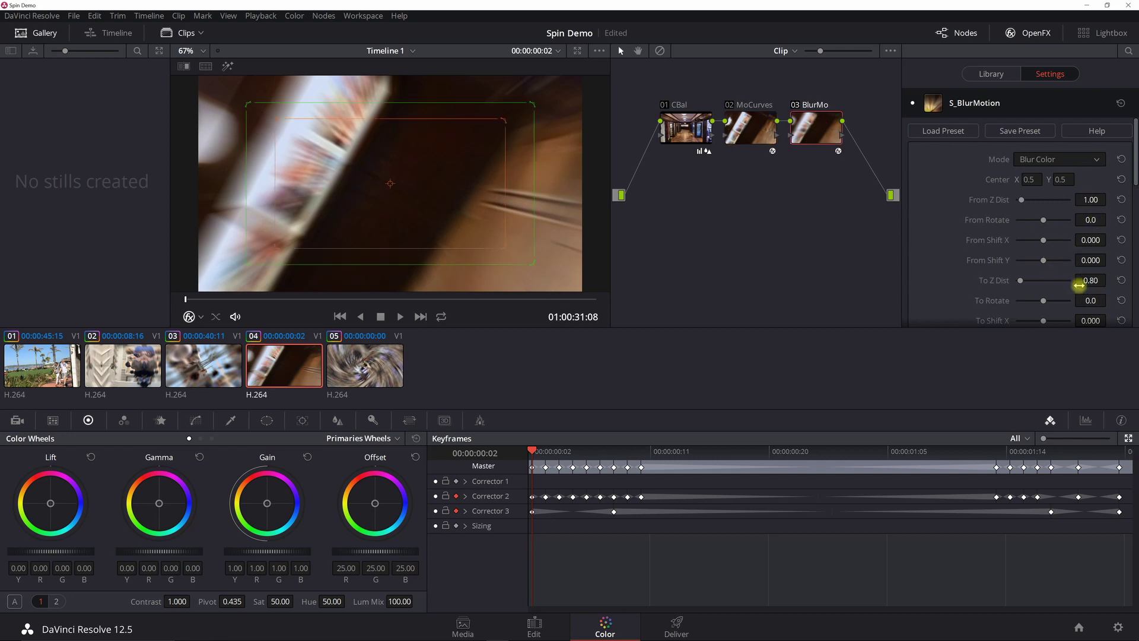
left_click(619, 452)
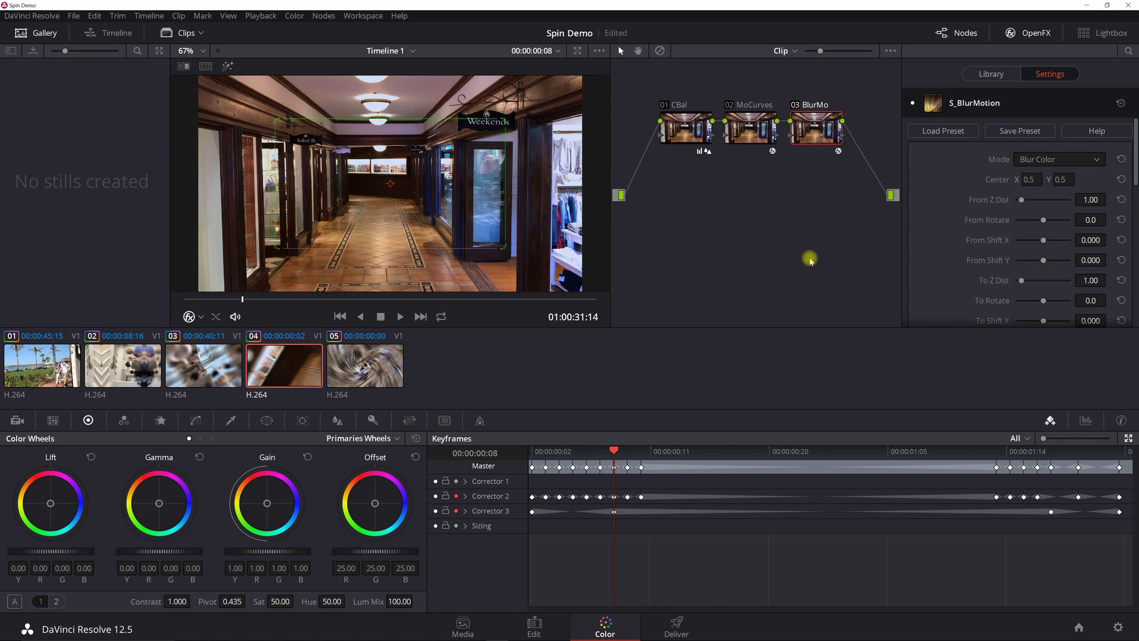
Examine the fourth clip's MoCurves Z Dist and Rotate at 00:00:01:12 and at its last frame, 00:00:01:21.
left_click(999, 450)
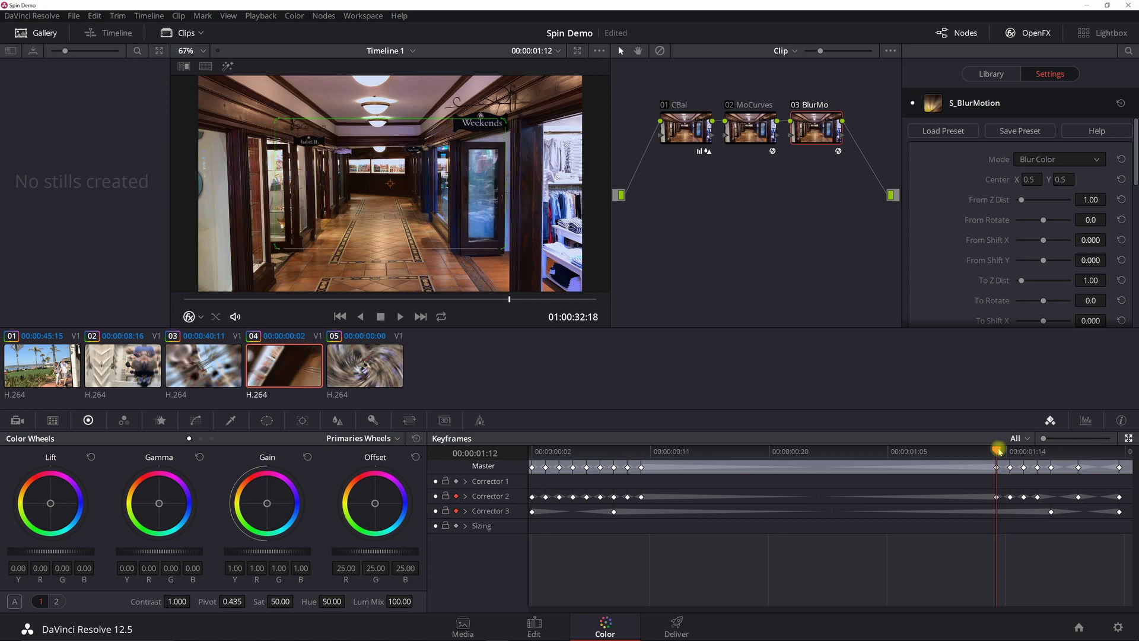
left_click(741, 126)
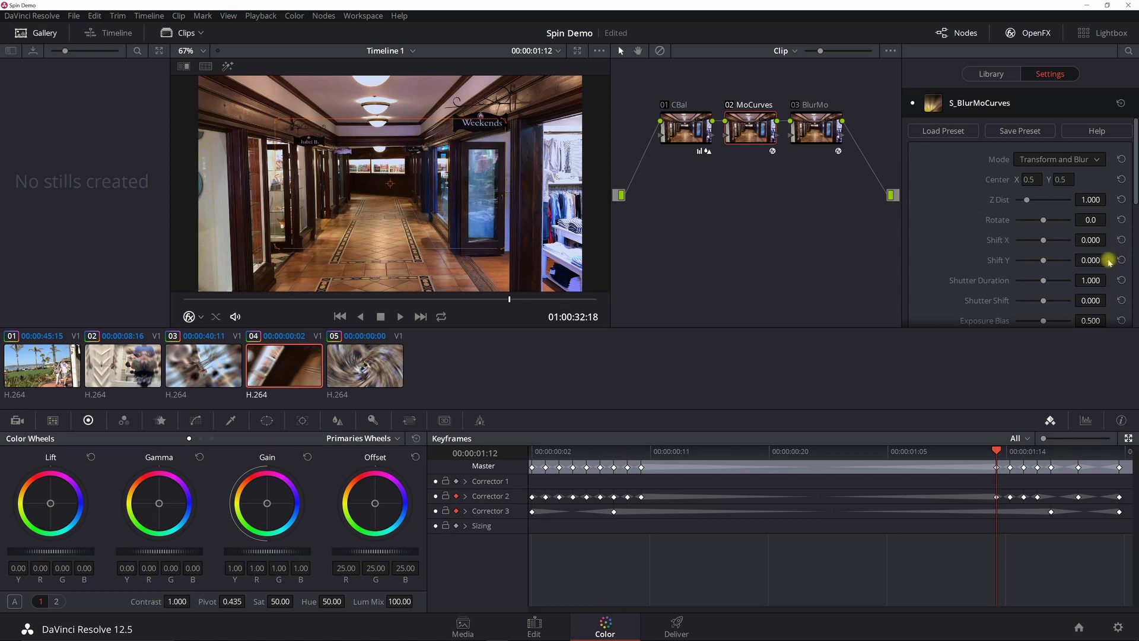
left_click(1125, 454)
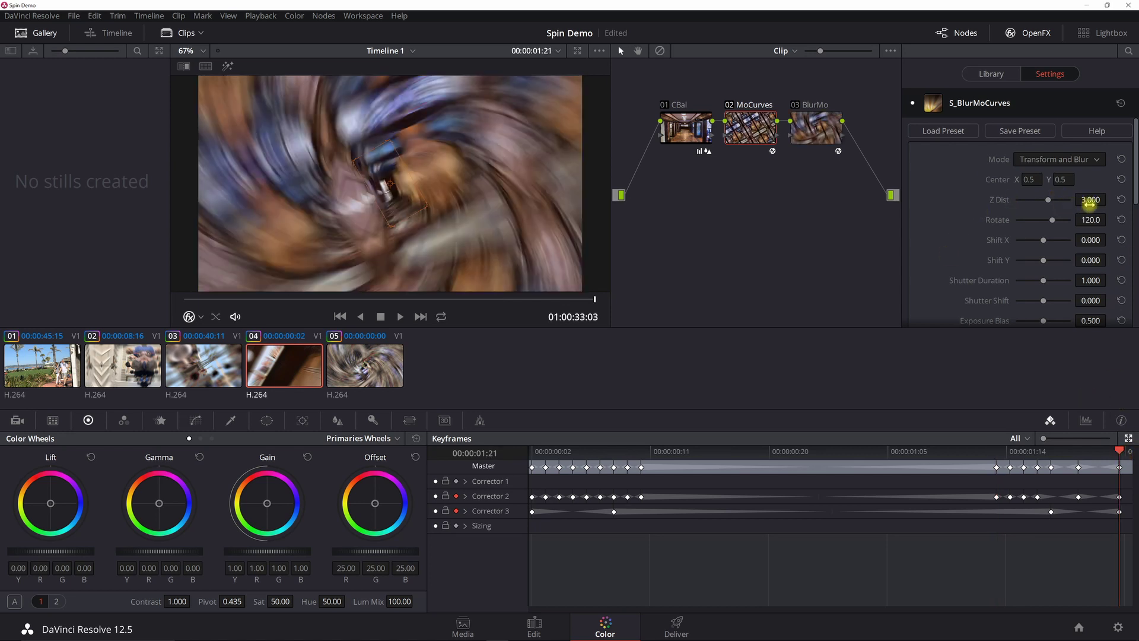
Disable the BlurMo node and examine the fourth clip's MoCurves Z Dist and Rotate values backwards from 00:00:01:21 to 00:00:01:12.
left_click(795, 107)
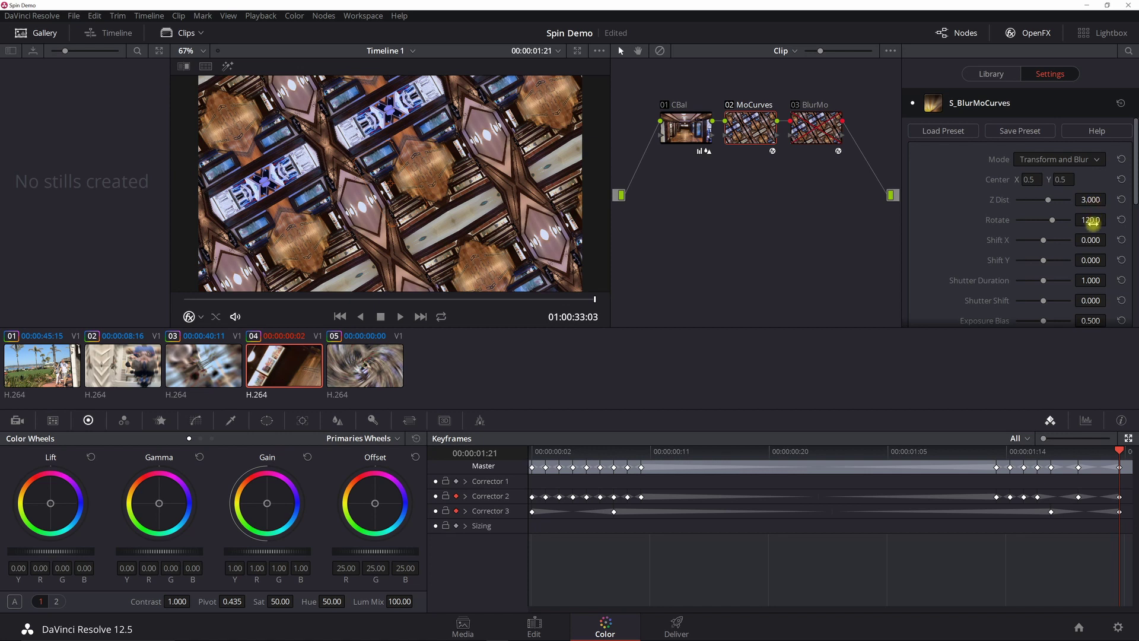
key("Left")
key("Left")
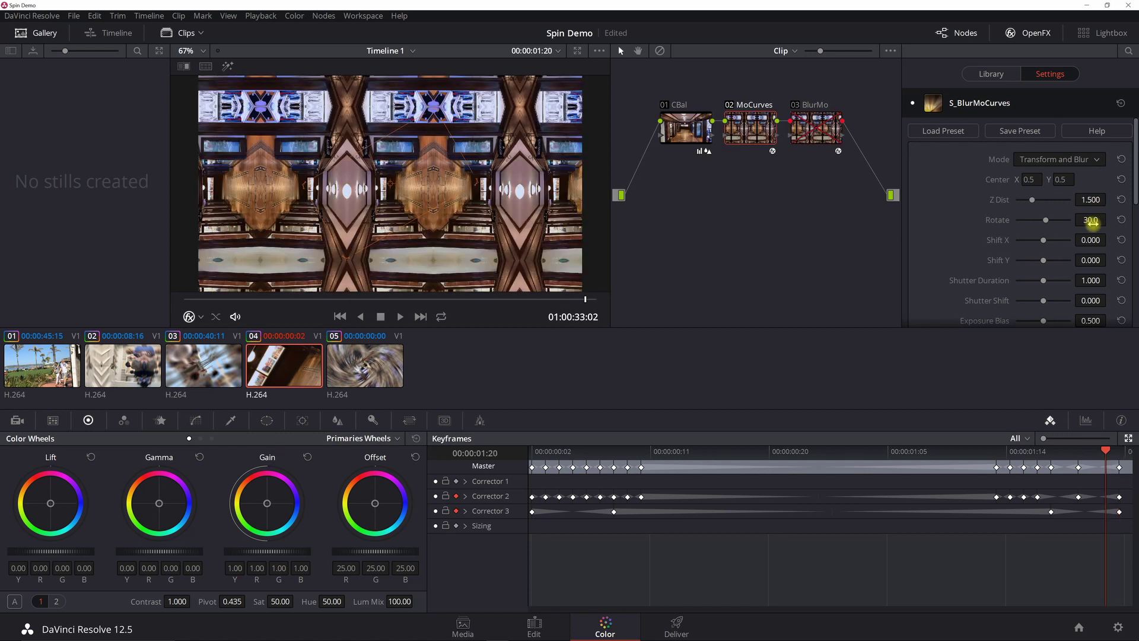
key("Left")
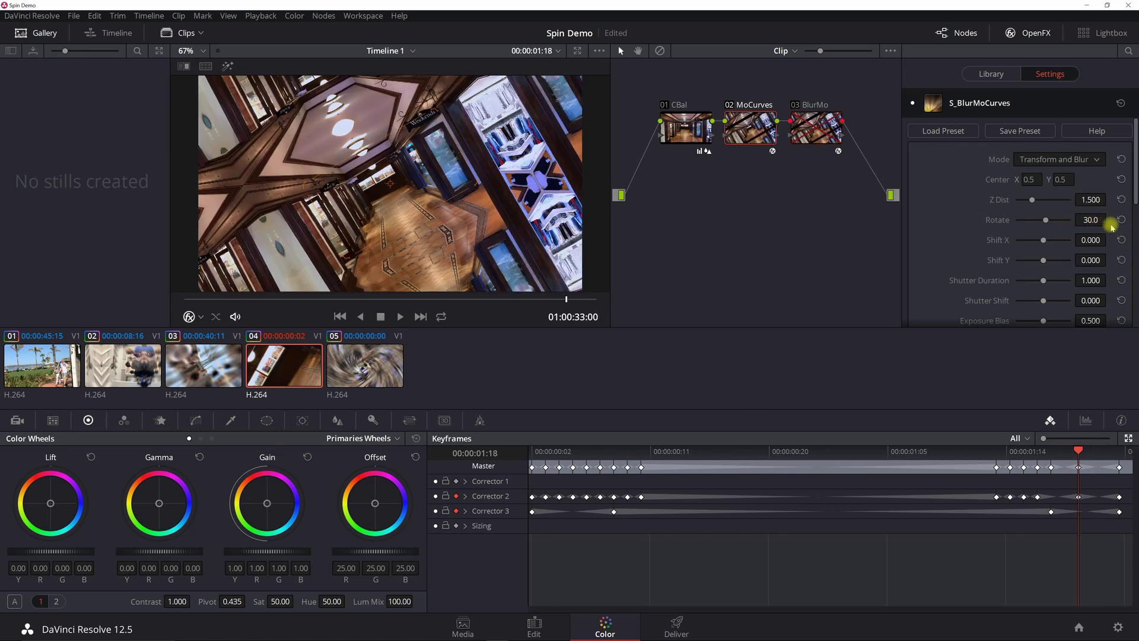
key("Left")
key("Left")
key("Left")
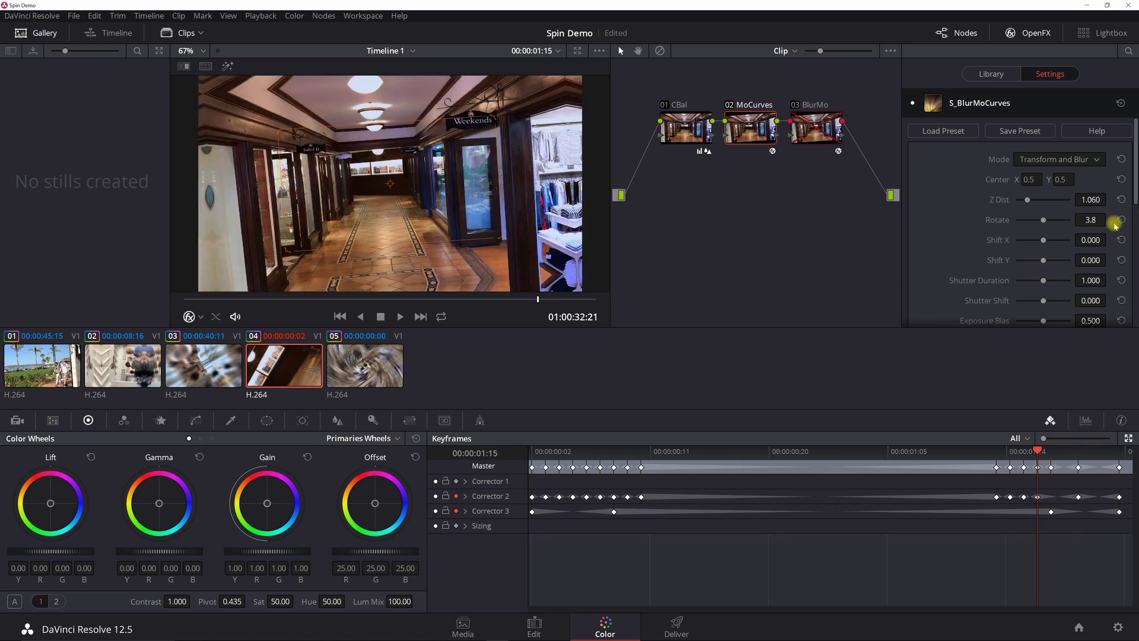
key("Left")
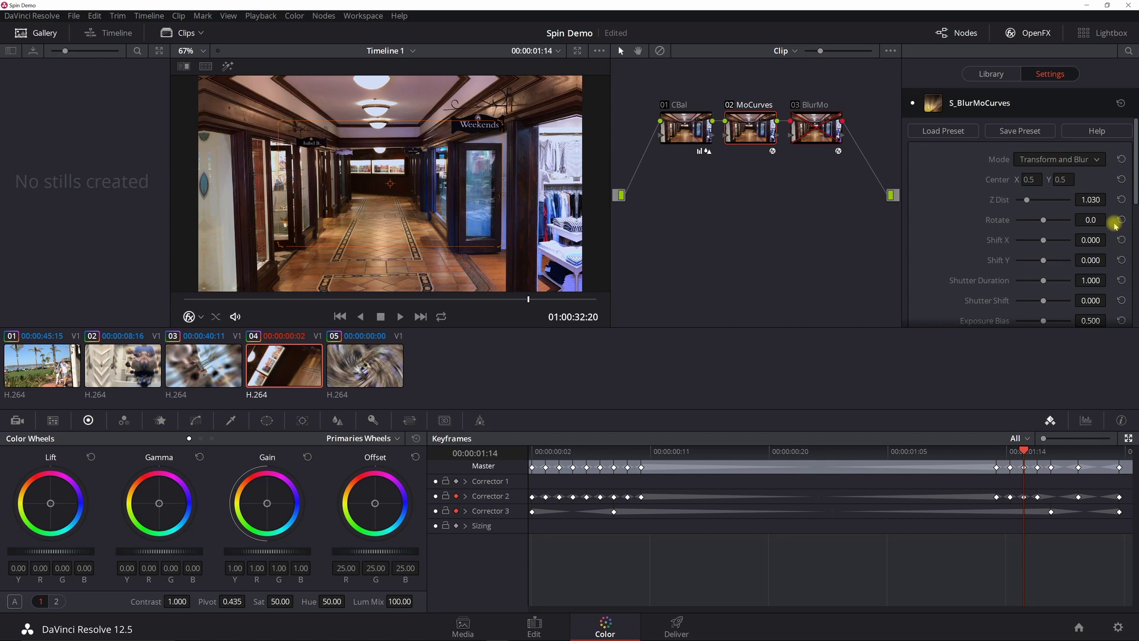
key("Left")
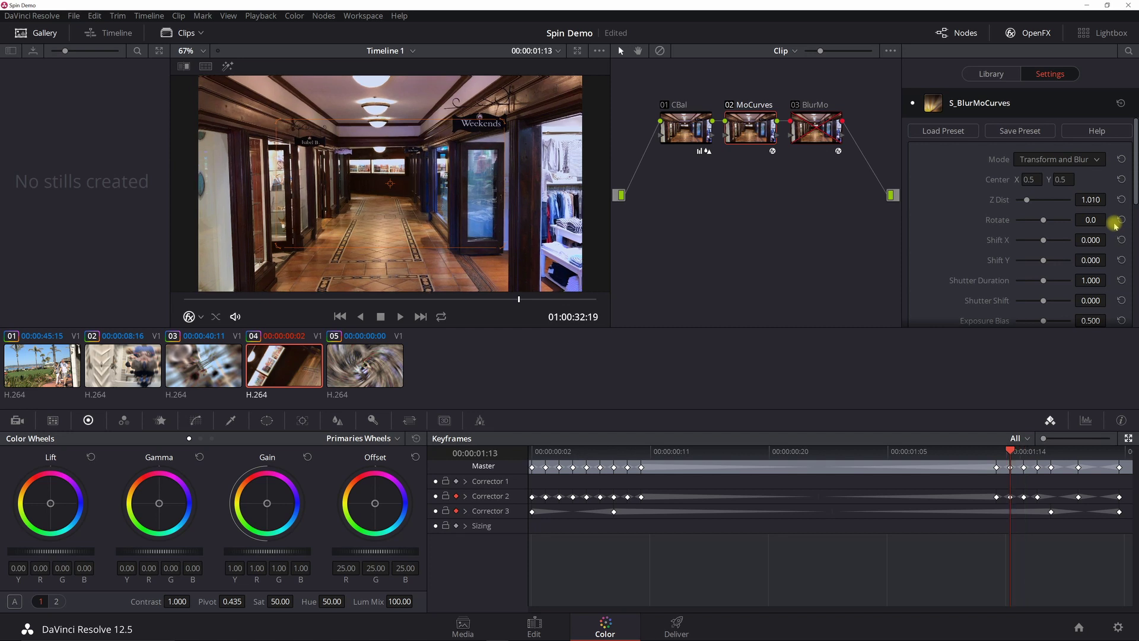
key("Left")
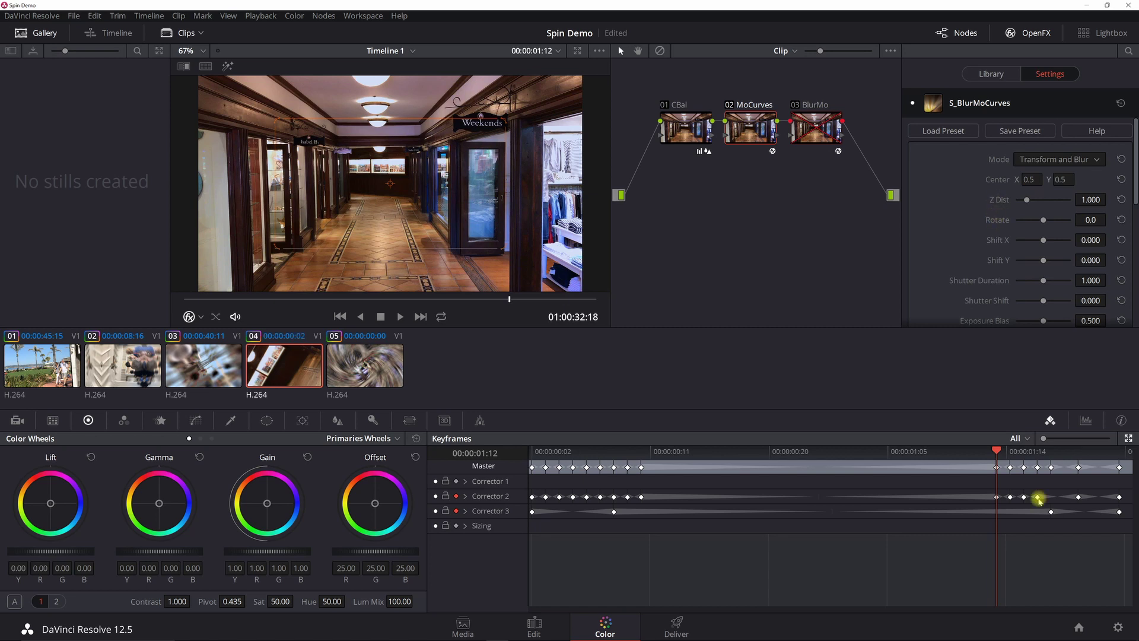
Review the MoCurves keyframes at 00:00:01:15, 00:00:01:18 and 00:00:01:21, and re-enable the BlurMo node.
left_click(1037, 453)
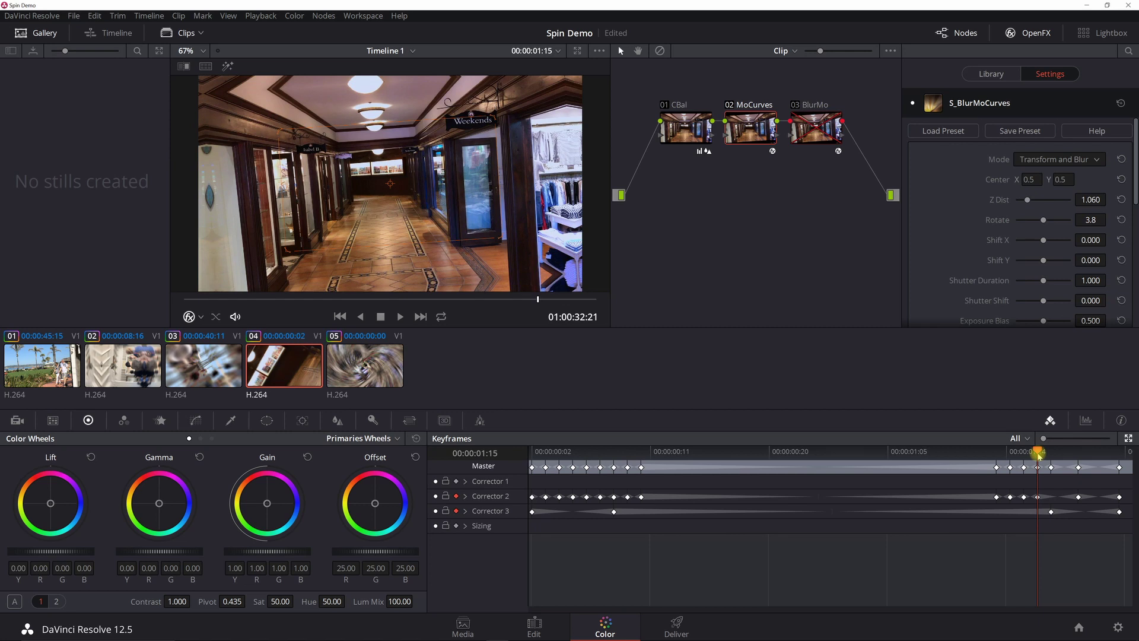
left_click(1078, 452)
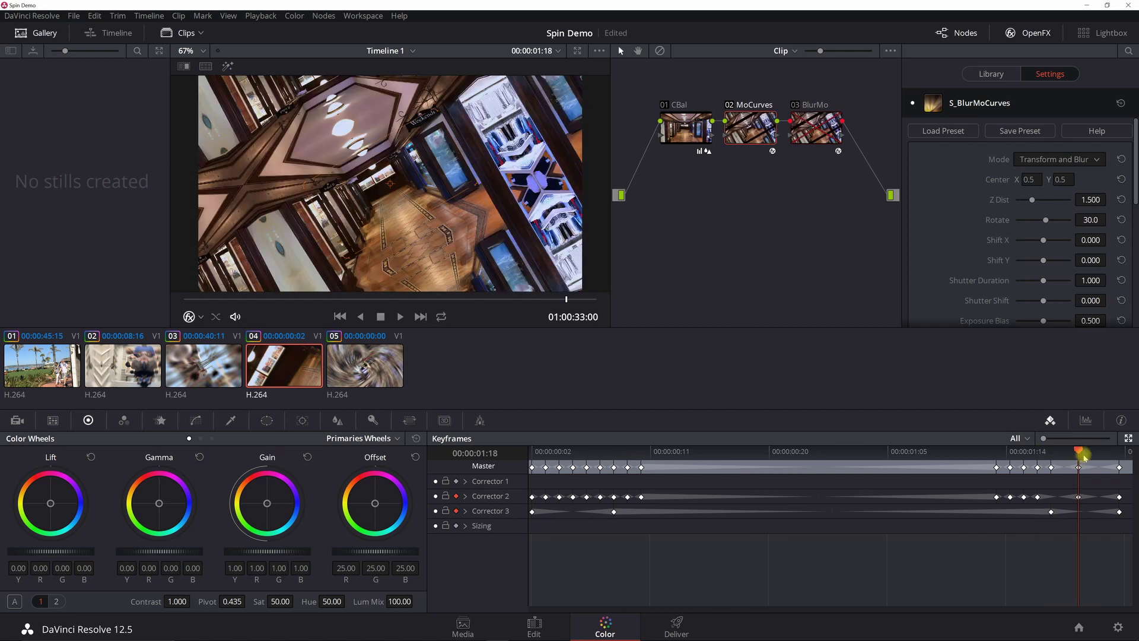
left_click(1120, 453)
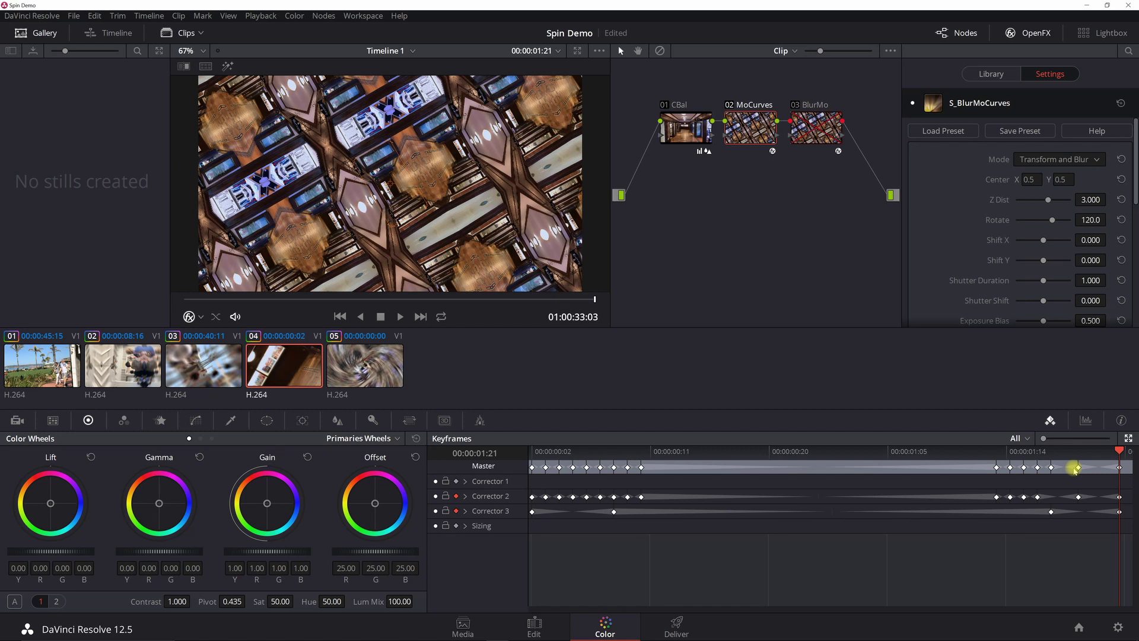
left_click(796, 106)
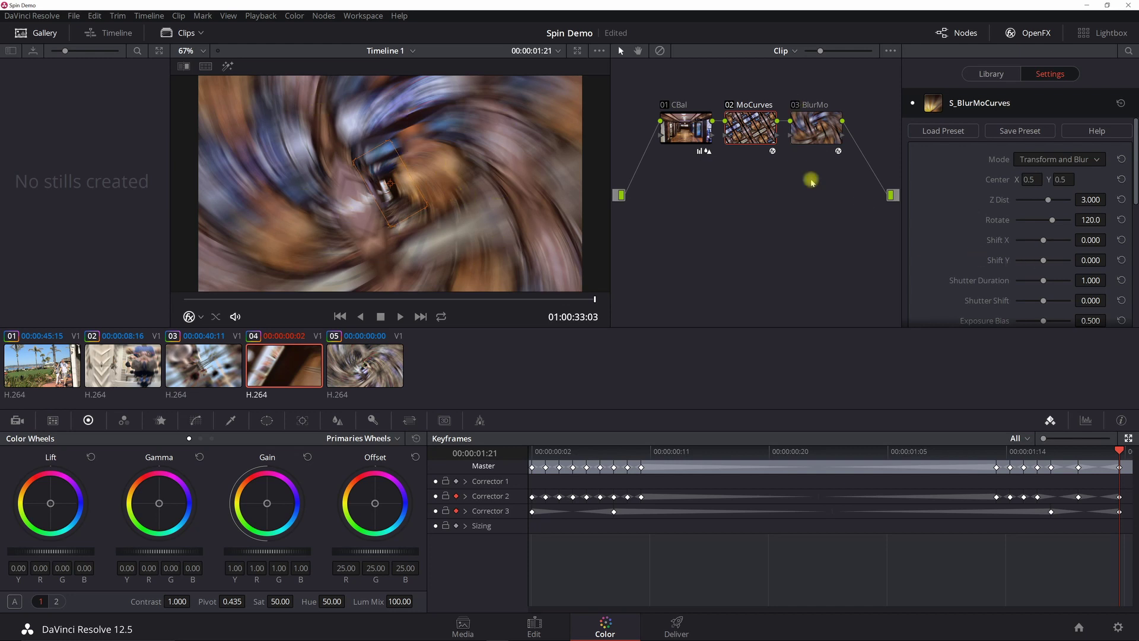
Try other To Rotate and From Rotate amounts on the fourth clip's BlurMo at 00:00:01:21, restoring the original values.
left_click(812, 126)
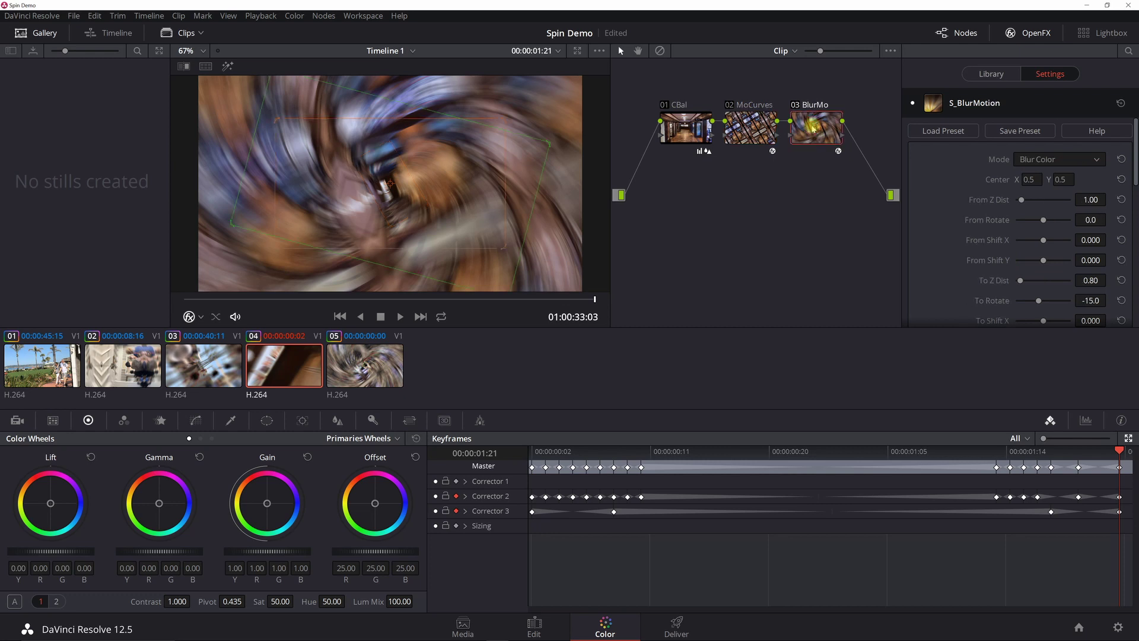
scroll(1088, 260, "down", 1)
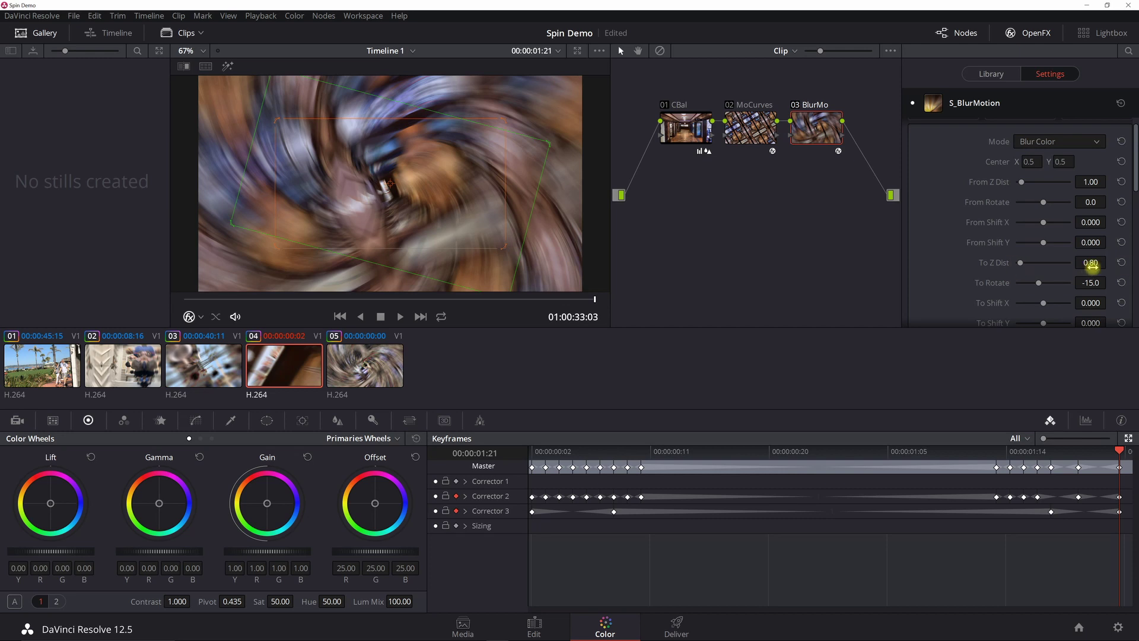
left_click_drag(1087, 286, 1126, 285)
left_click_drag(613, 325, 761, 342)
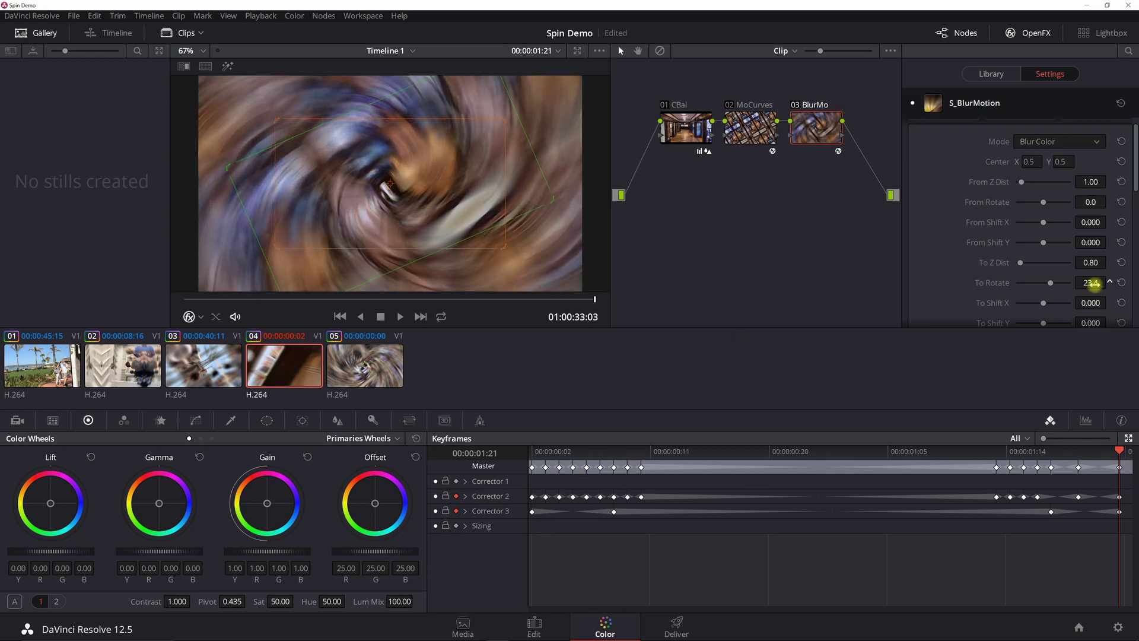
mouse_move(1094, 284)
left_mouse_down()
mouse_move(1056, 285)
mouse_move(1099, 283)
left_mouse_up()
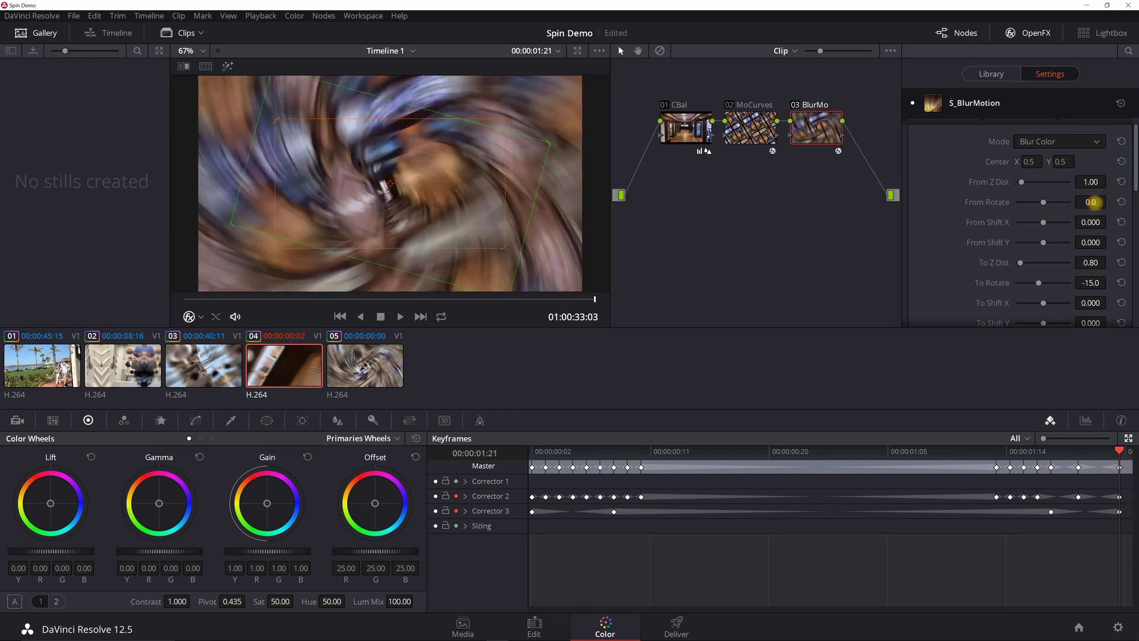
left_click_drag(1094, 202, 1050, 204)
left_click(1121, 202)
Compare the BlurMo settings at the fourth clip's last frame with those at the fifth clip's first frame.
key("Down")
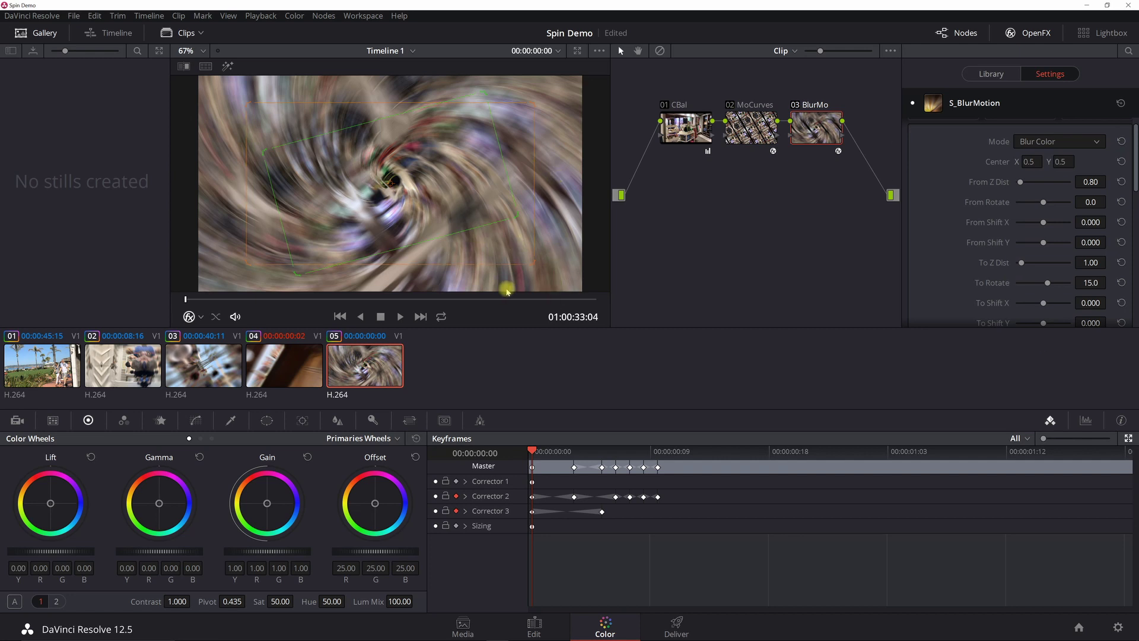
key("Up")
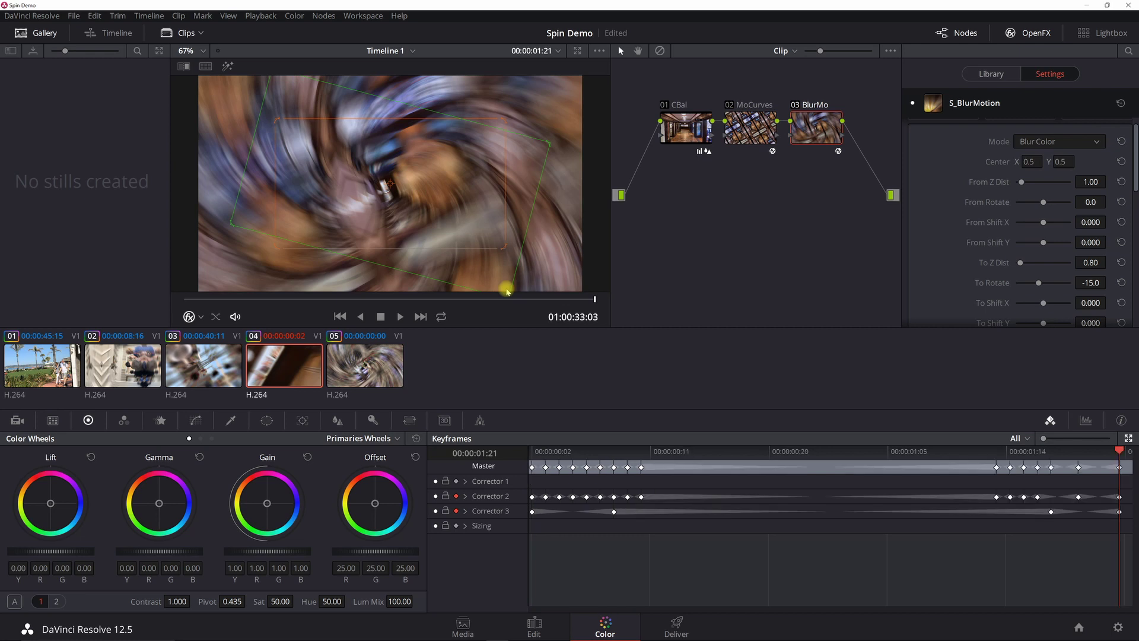
key("Down")
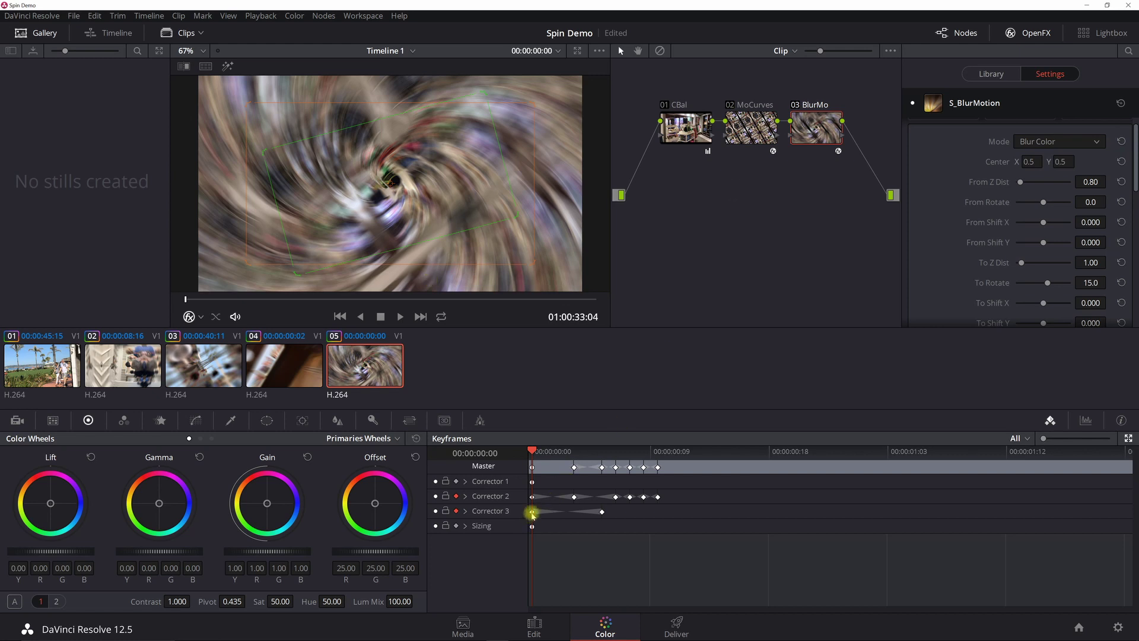
Examine the fifth clip's BlurMo From Z Dist, To Z Dist and rotation values at the 00:00:00:05 keyframe.
left_click(602, 450)
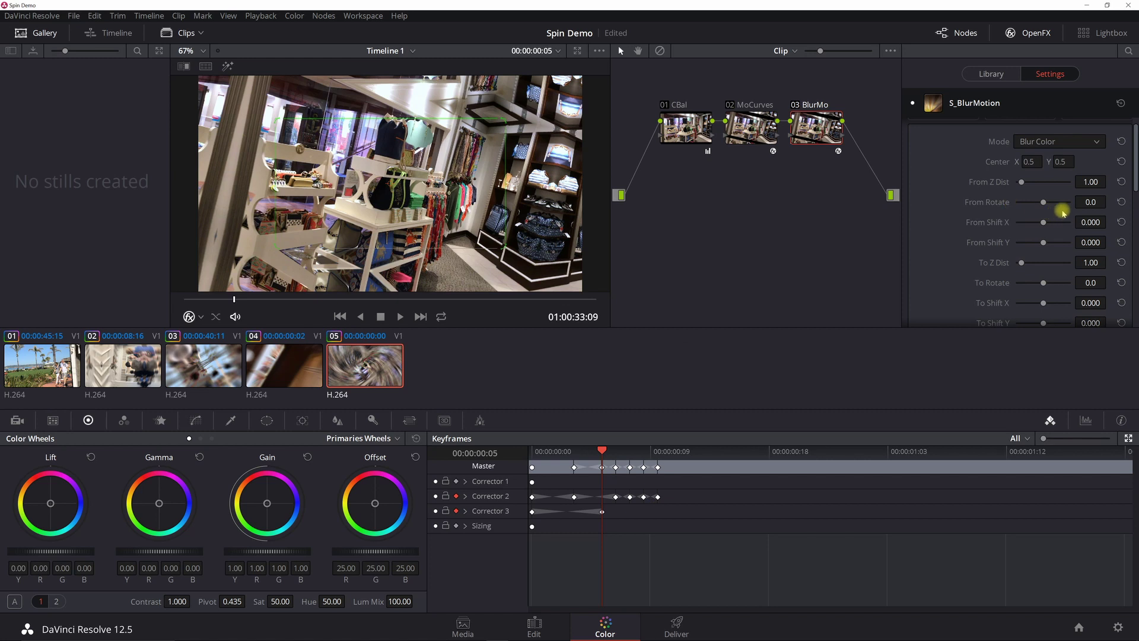
scroll(1063, 212, "down", 2)
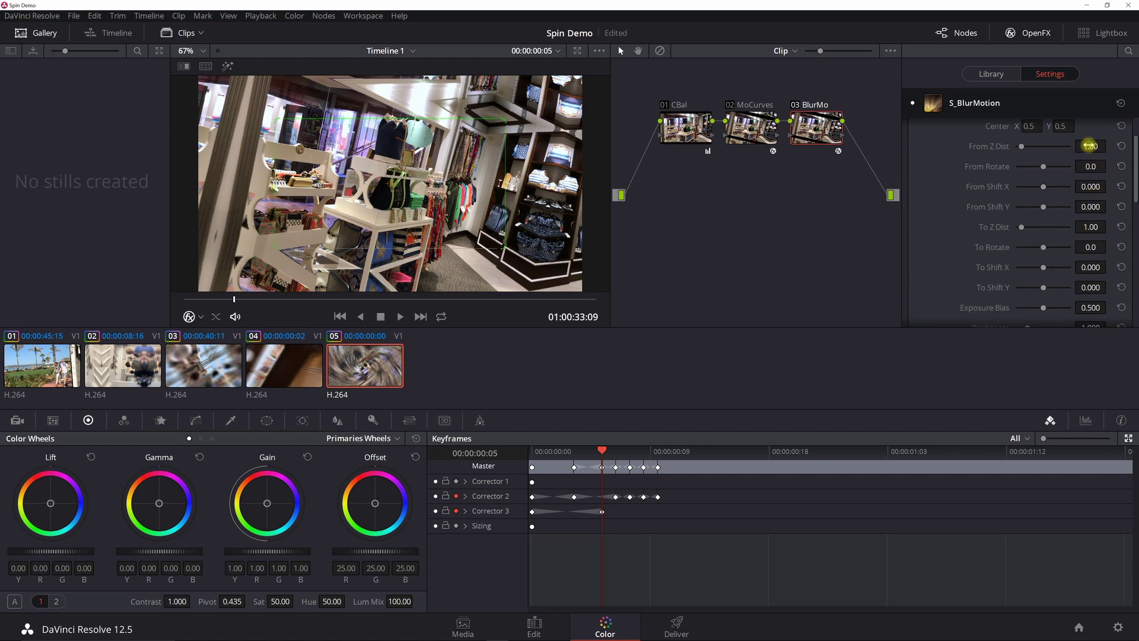
left_click(1091, 226)
Examine the fifth clip's MoCurves Z Dist and Rotate values frame by frame from 00:00:00:00 to 00:00:00:09.
left_click(532, 451)
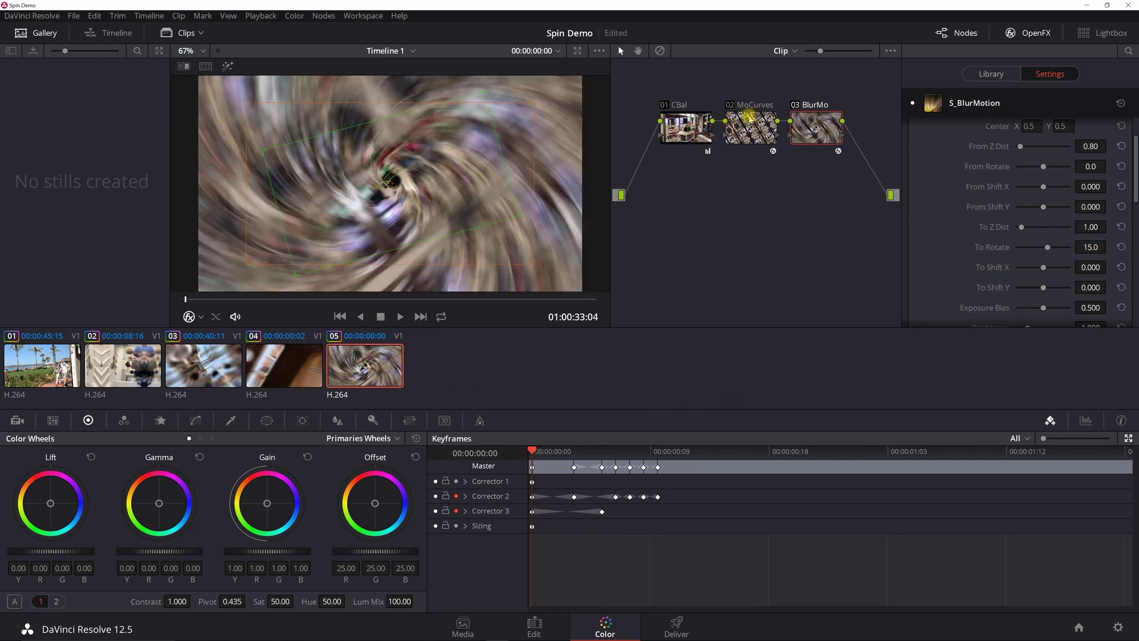
left_click(751, 119)
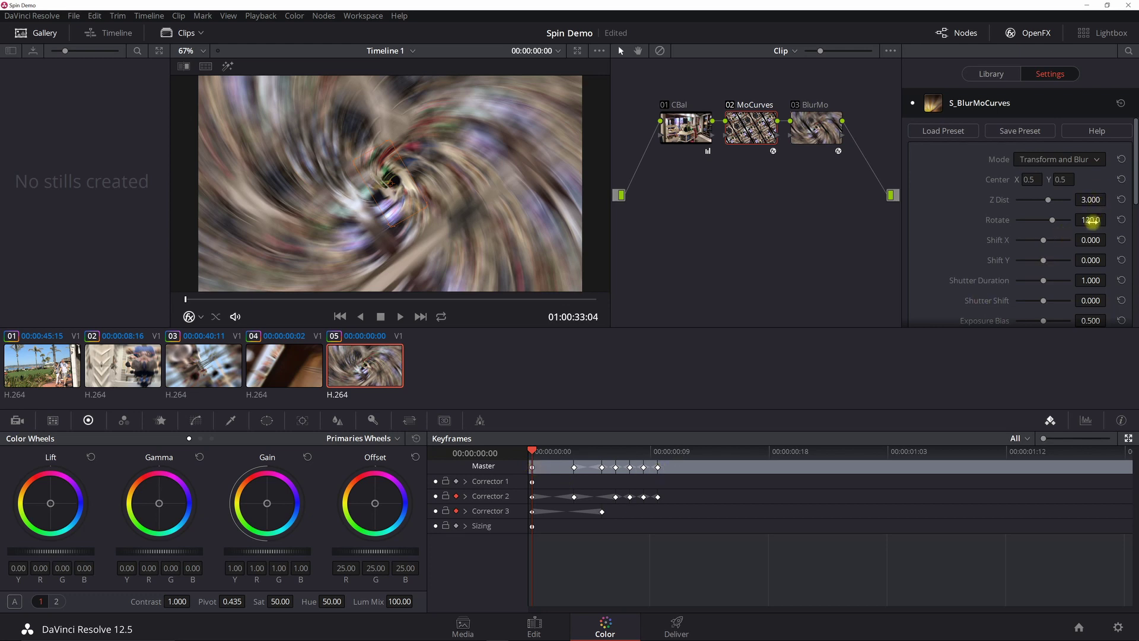
key("Right")
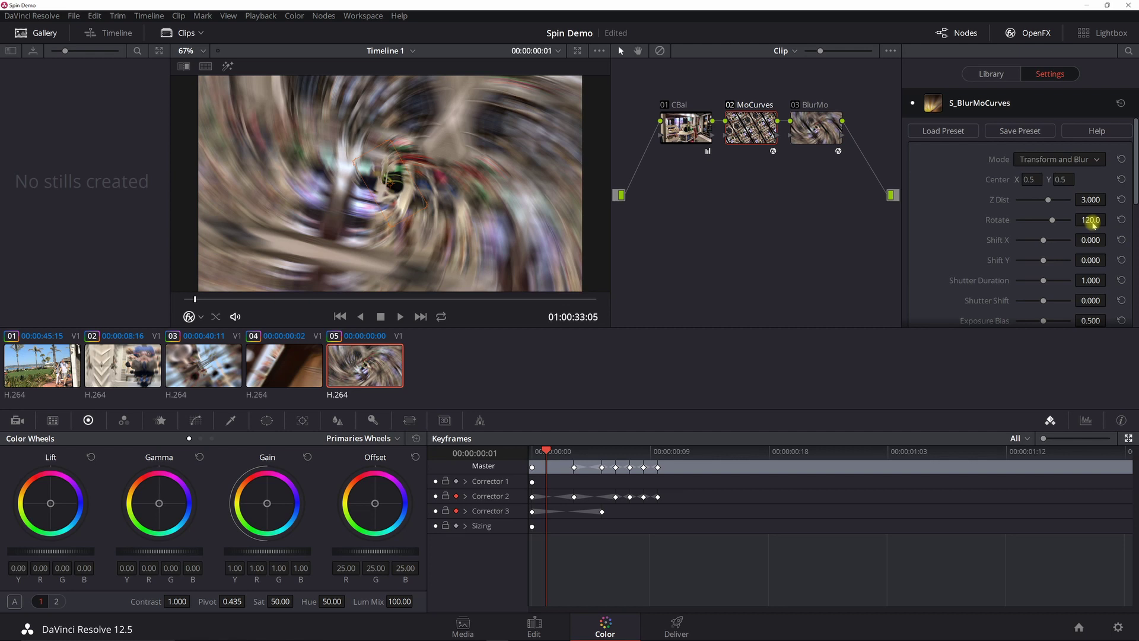
key("Right")
key("Right")
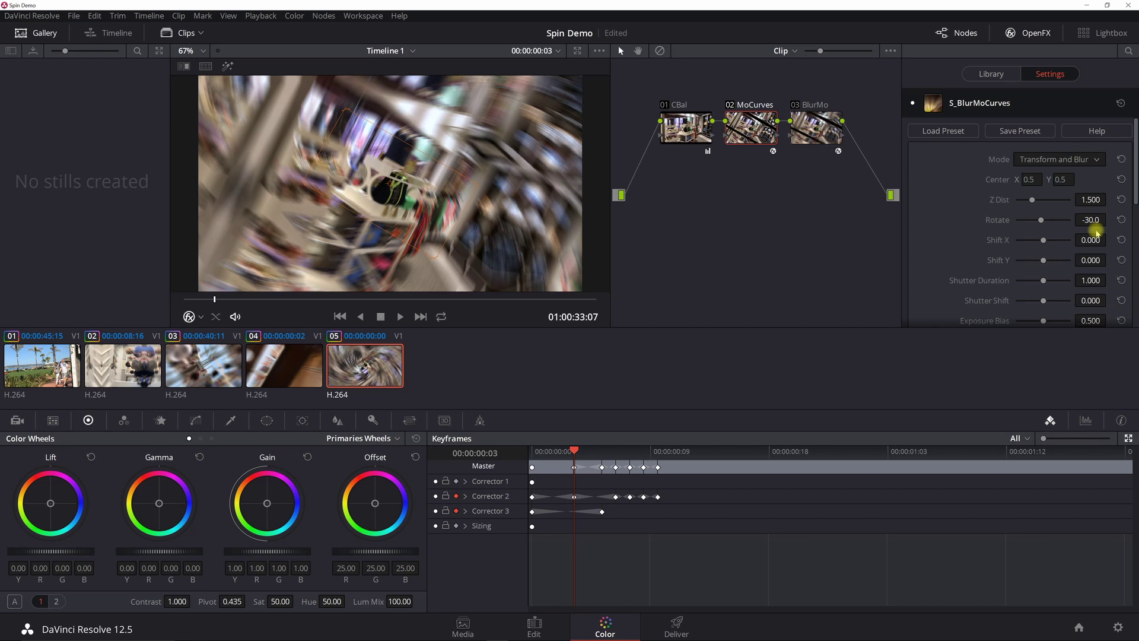
key("Right")
key("Right")
key("Right")
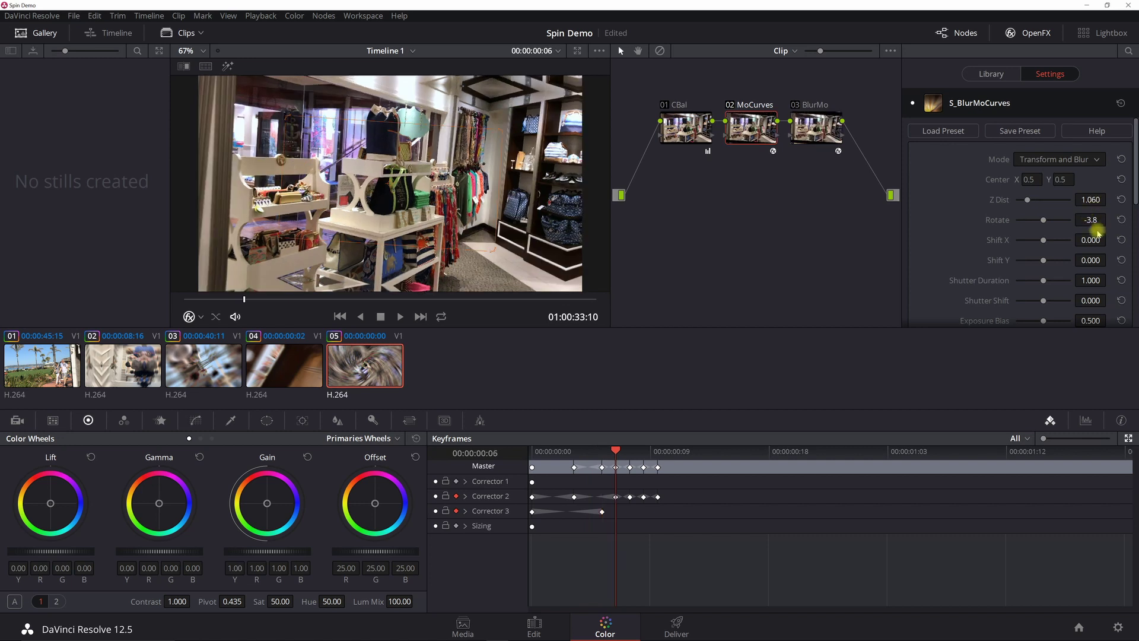
key("Right")
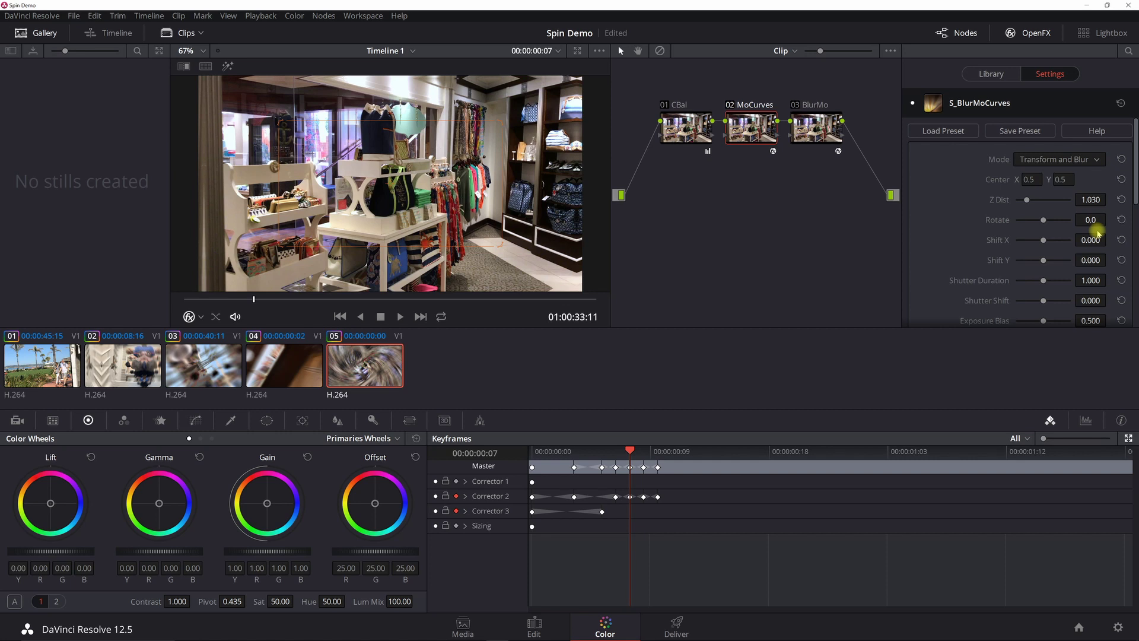
key("Right")
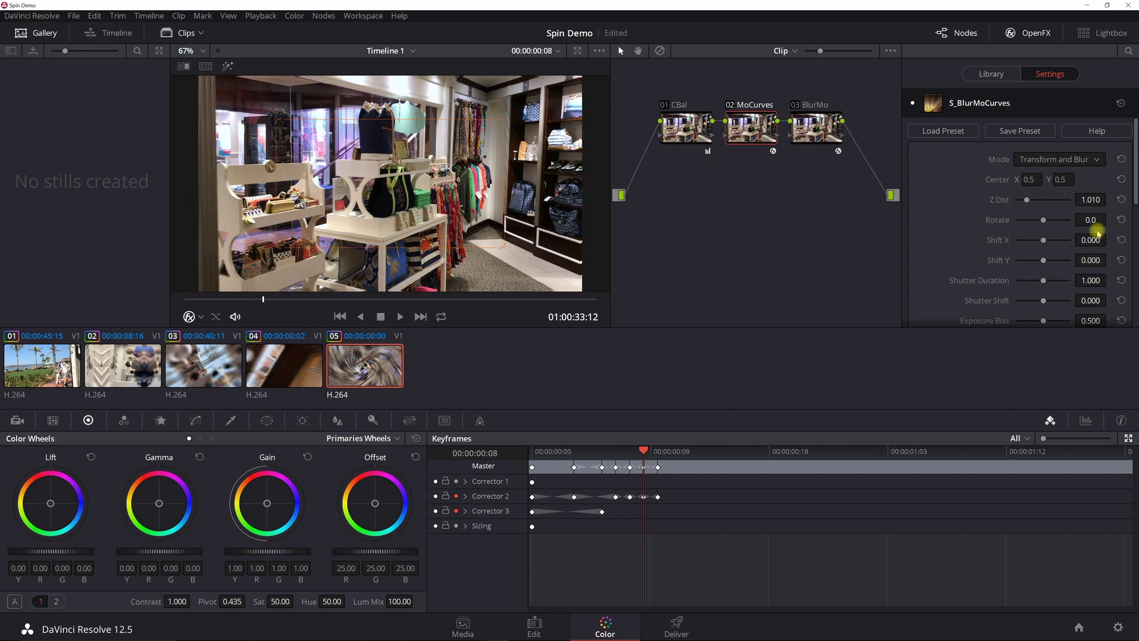
key("Right")
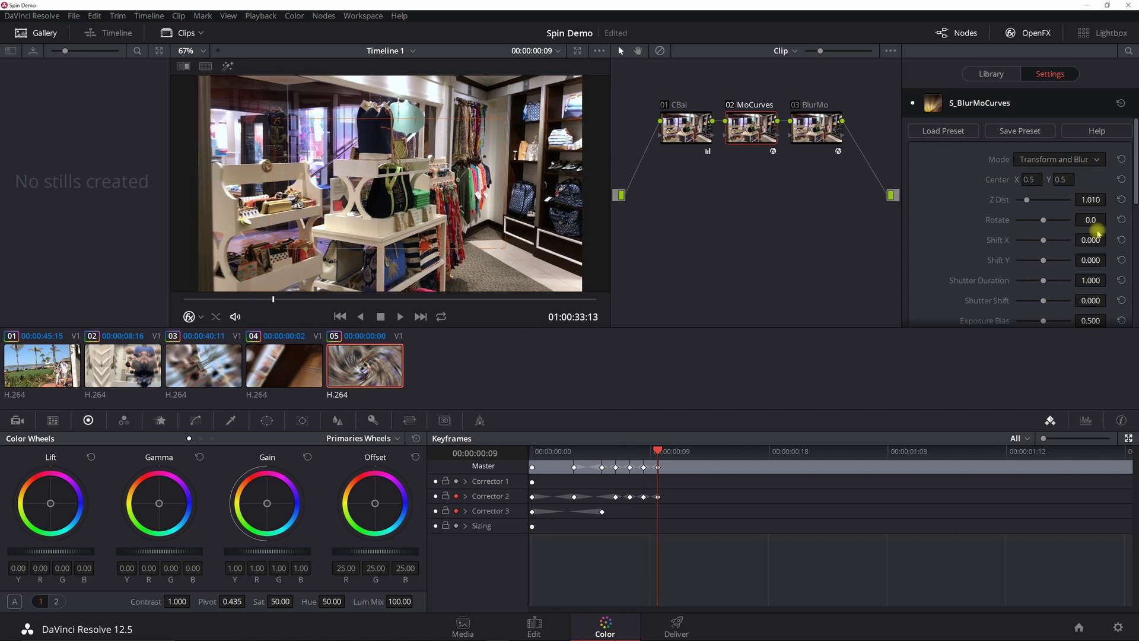